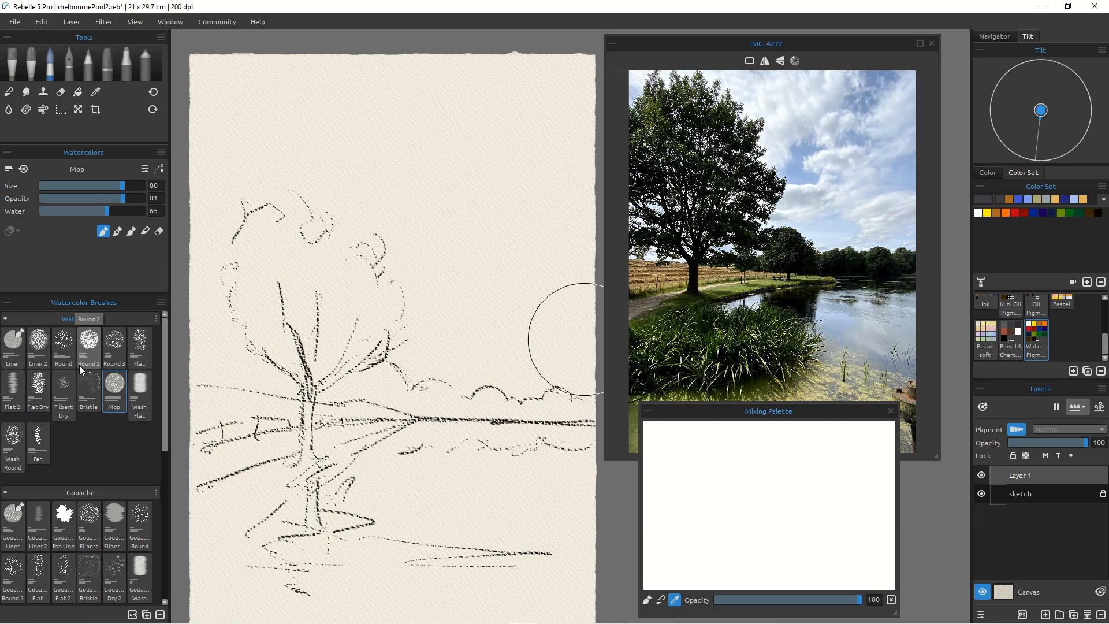
pyautogui.click(752, 410)
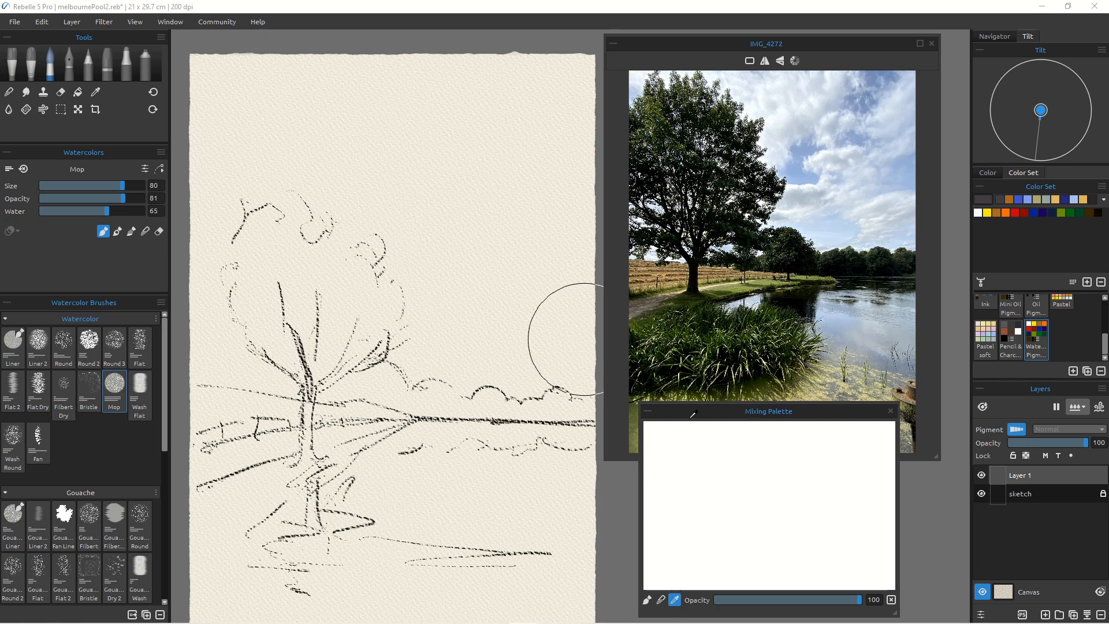
pyautogui.click(165, 21)
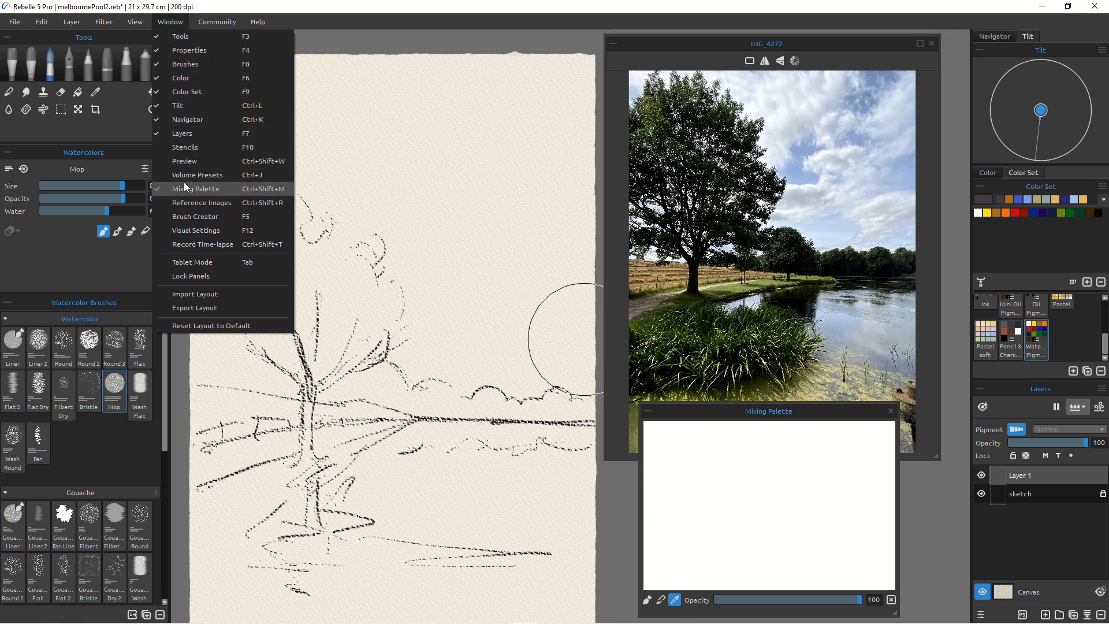
pyautogui.click(632, 495)
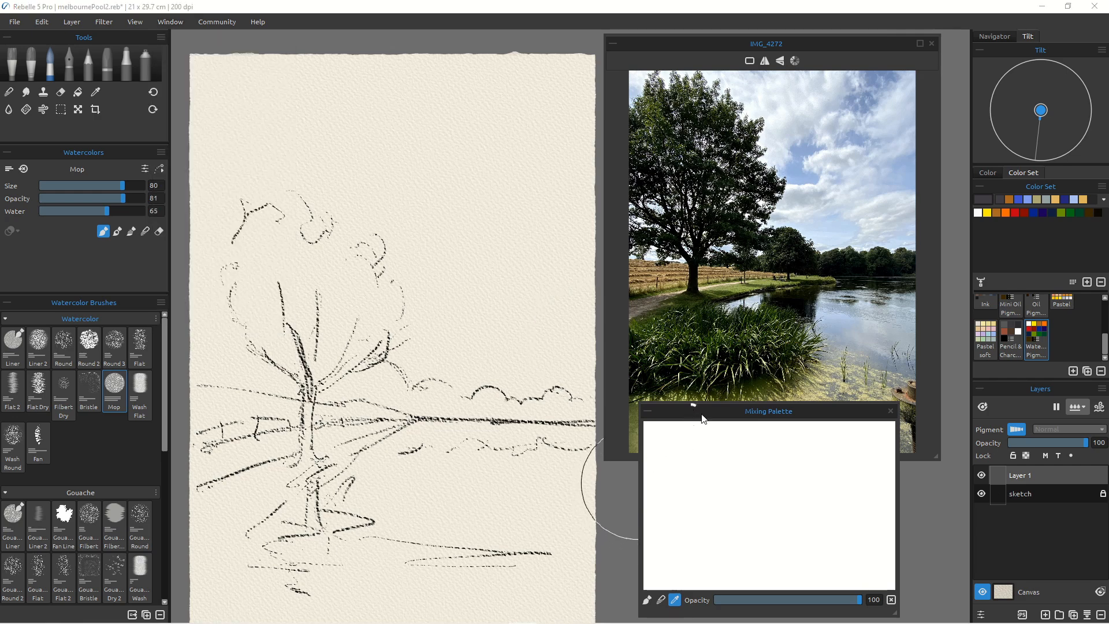
# Step: Switch Layer 1's color pigment mode off and back on
pyautogui.click(1014, 429)
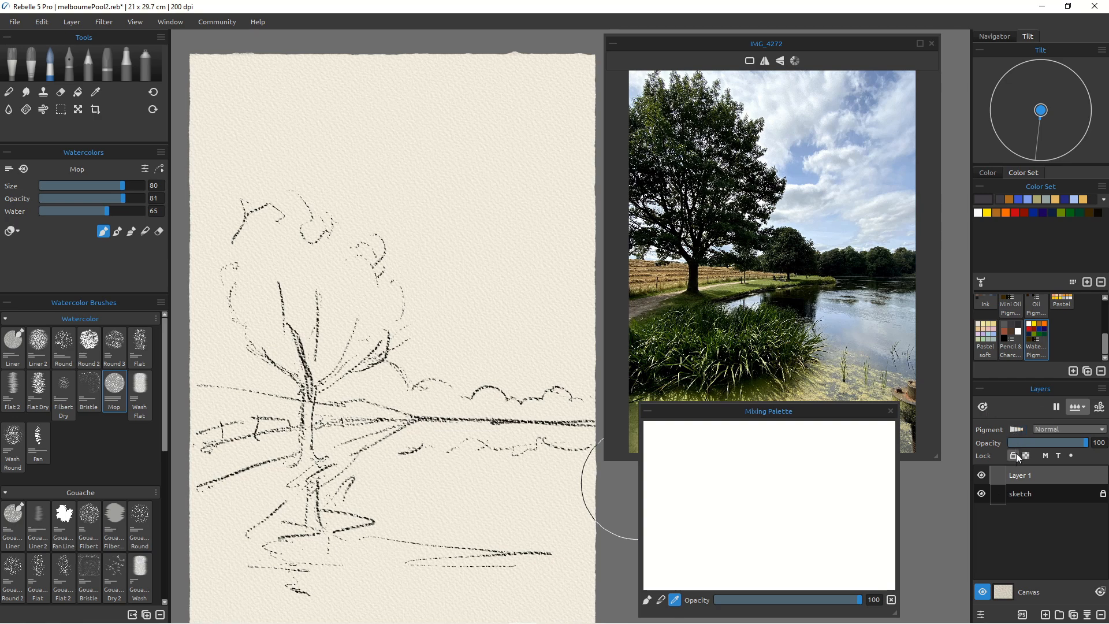
pyautogui.click(1017, 429)
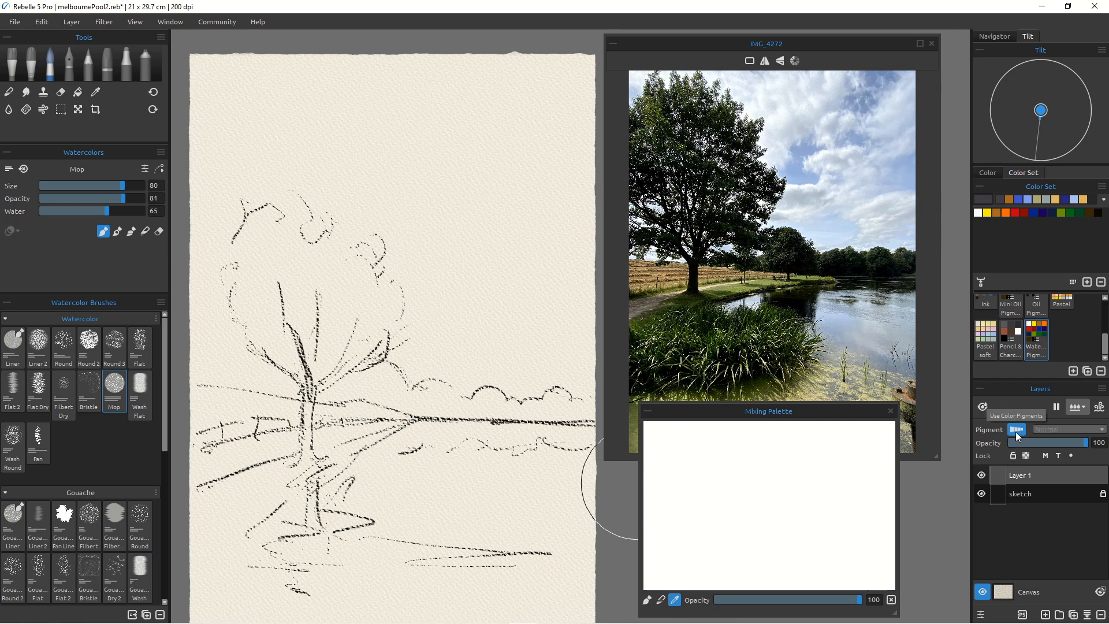
pyautogui.click(1016, 429)
pyautogui.click(1018, 429)
# Step: Load the default color set, and switch back to the watercolor pigments color set
pyautogui.rightClick(1103, 338)
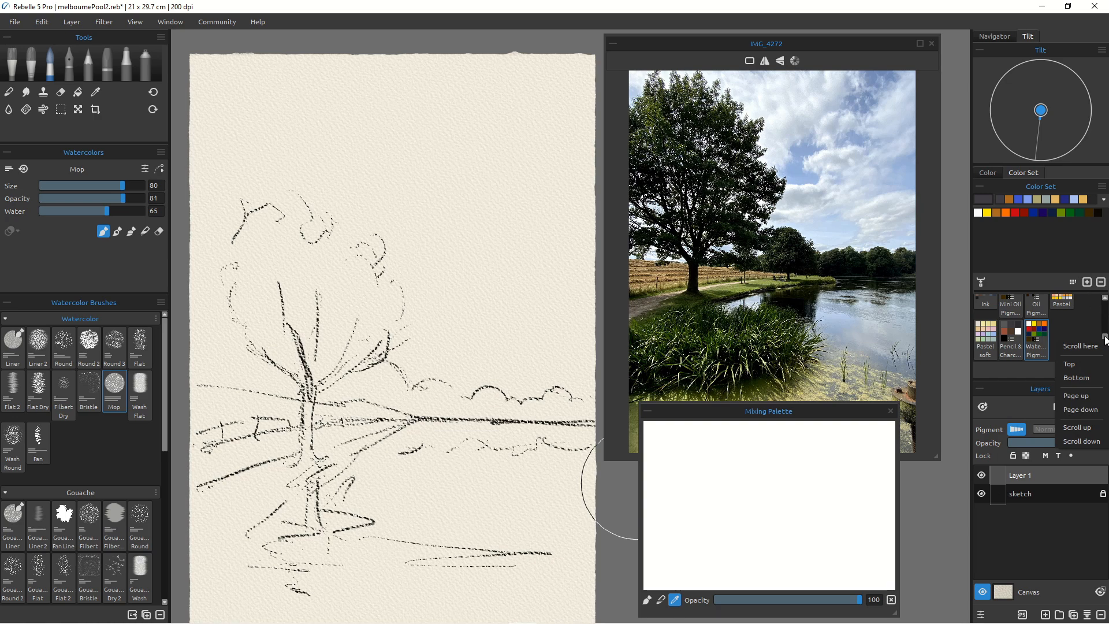
pyautogui.click(1078, 313)
pyautogui.moveTo(1104, 341); pyautogui.dragTo(1060, 272)
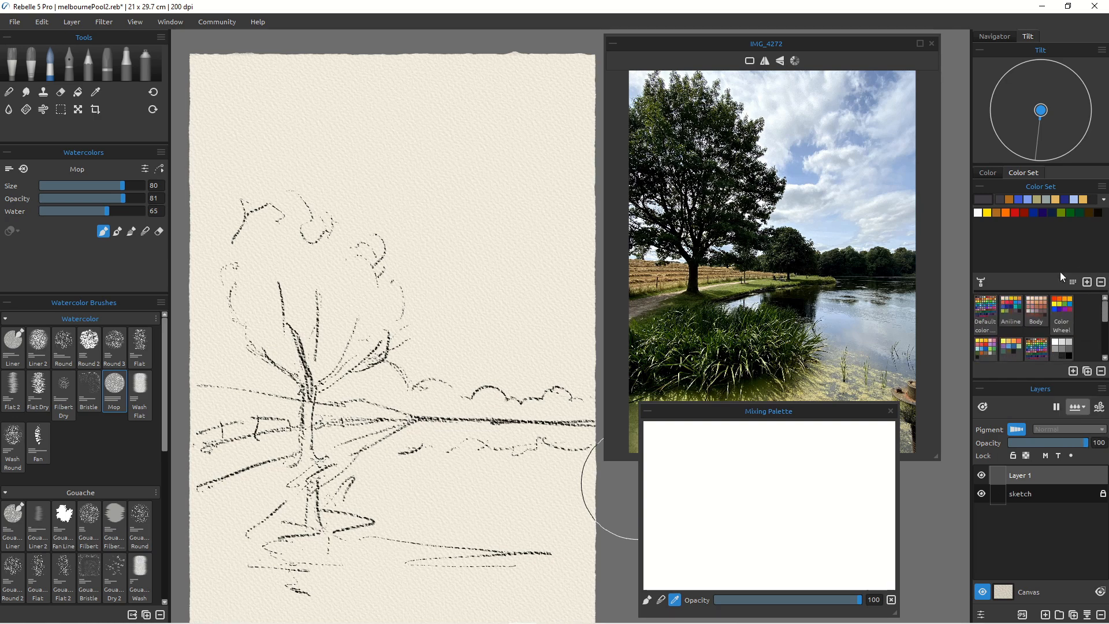
pyautogui.click(988, 312)
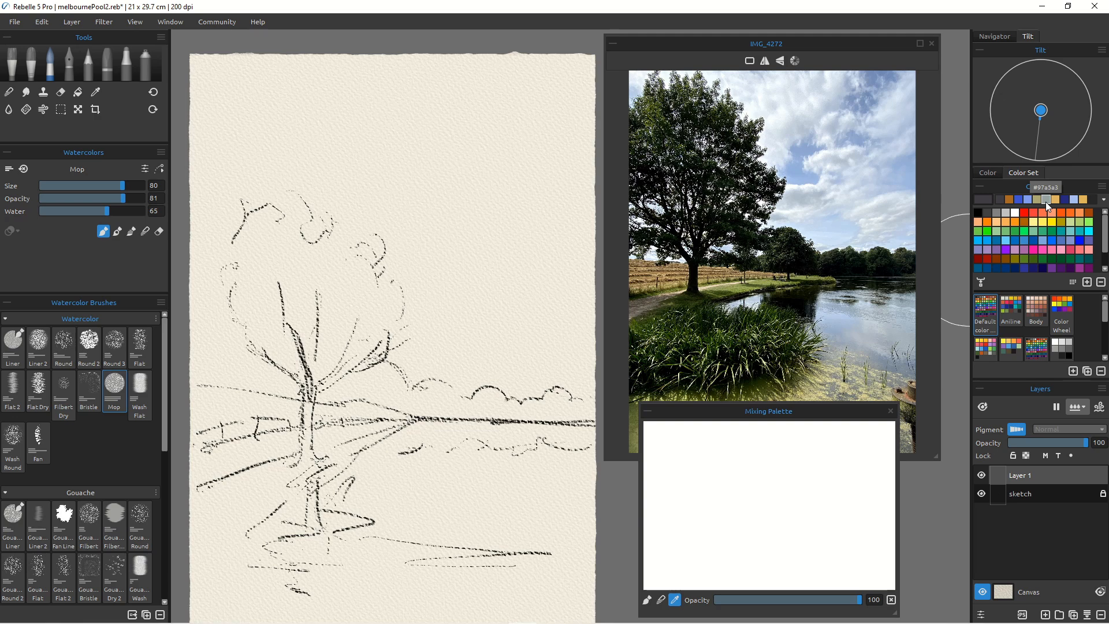
pyautogui.scroll(-5, 1080, 326)
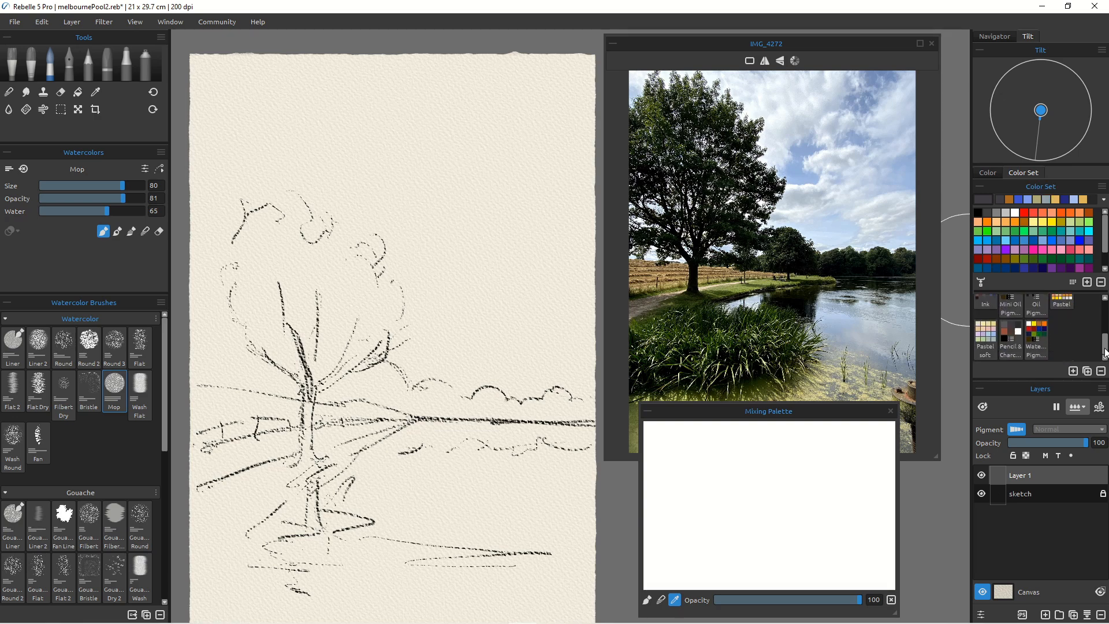
pyautogui.click(1032, 338)
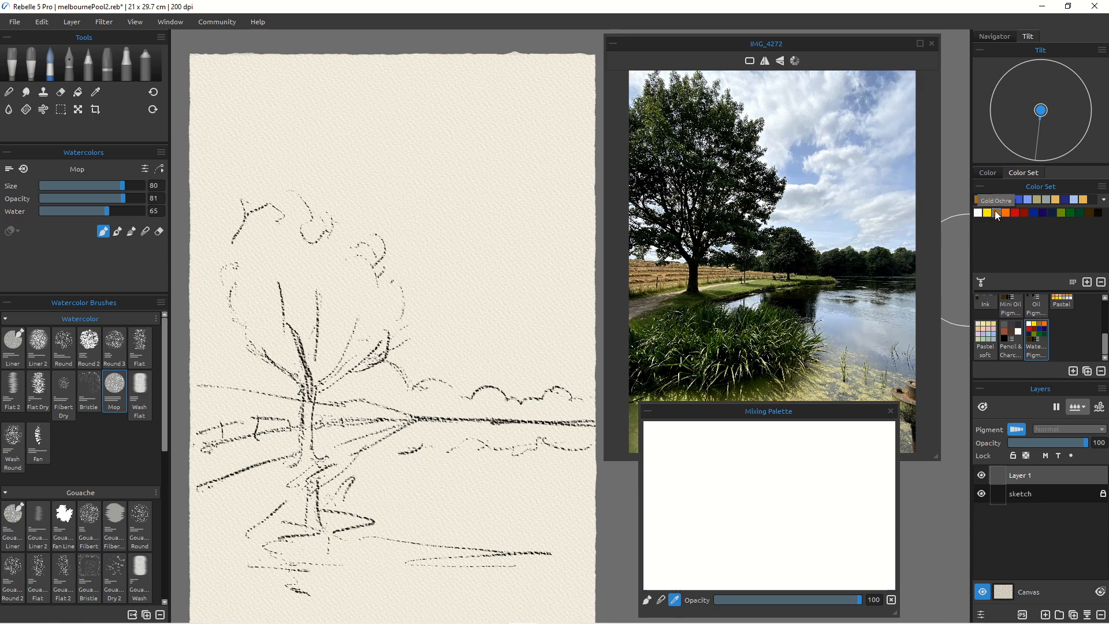
# Step: Paint a Gold Ochre blob on the mixing palette with an overlapping dark blue blob beside it
pyautogui.click(998, 210)
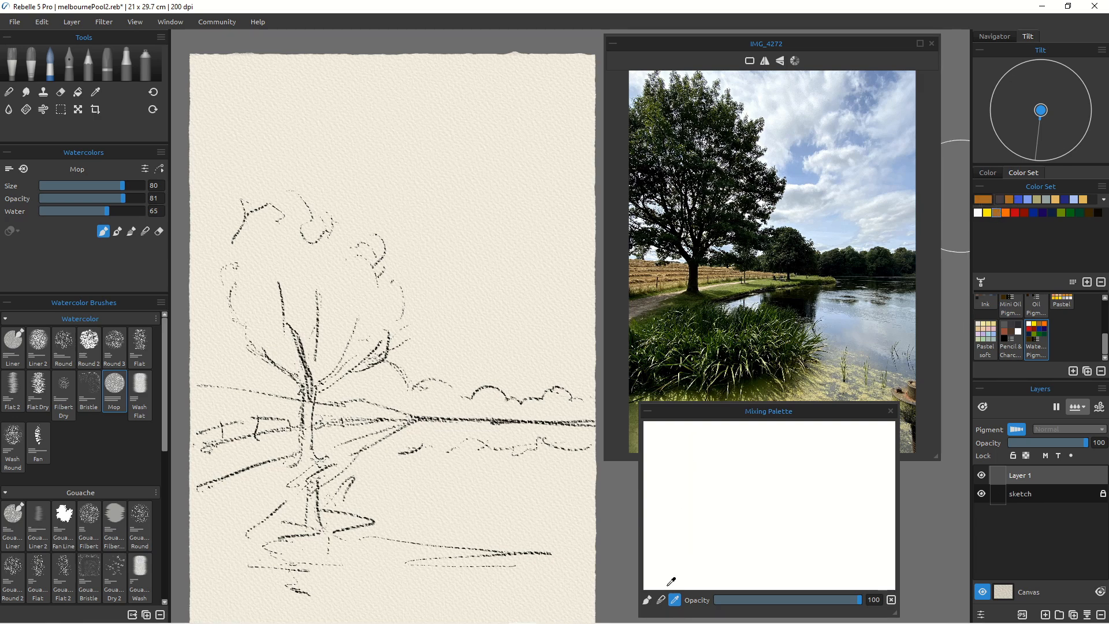
pyautogui.click(647, 601)
pyautogui.moveTo(702, 466)
pyautogui.mouseDown()
pyautogui.moveTo(719, 477)
pyautogui.moveTo(714, 469)
pyautogui.mouseUp()
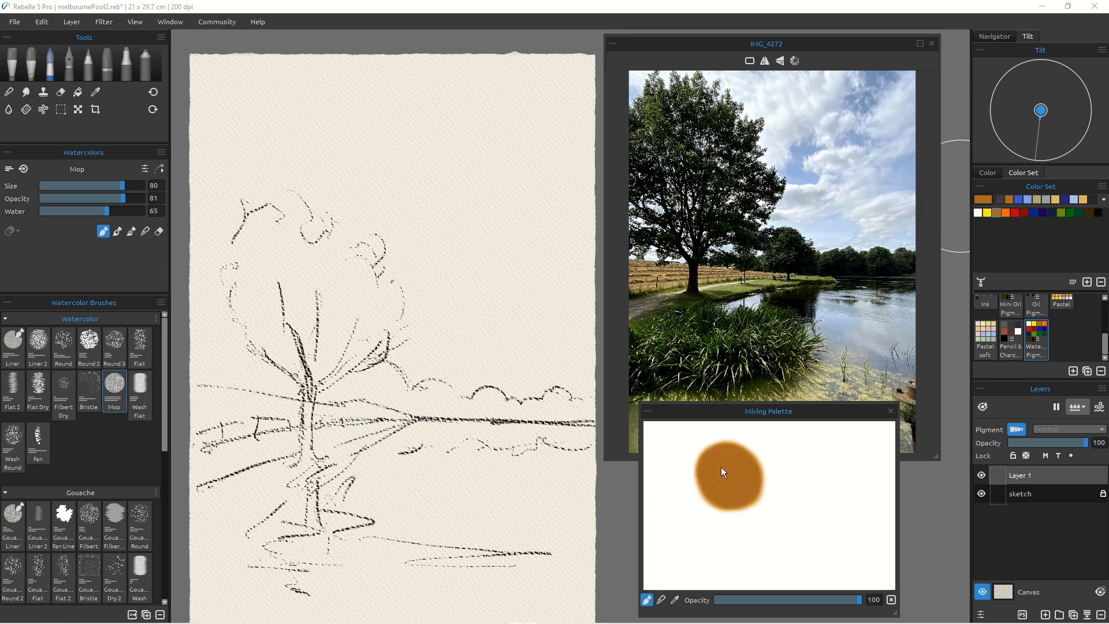
pyautogui.click(1043, 213)
pyautogui.moveTo(782, 452)
pyautogui.mouseDown()
pyautogui.moveTo(793, 495)
pyautogui.moveTo(800, 486)
pyautogui.moveTo(784, 488)
pyautogui.moveTo(781, 450)
pyautogui.moveTo(806, 470)
pyautogui.moveTo(808, 487)
pyautogui.moveTo(785, 449)
pyautogui.moveTo(754, 466)
pyautogui.mouseUp()
# Step: Blend the ochre and blue on the mixing palette into lighter tints at their outer edges and below their overlap
pyautogui.click(661, 599)
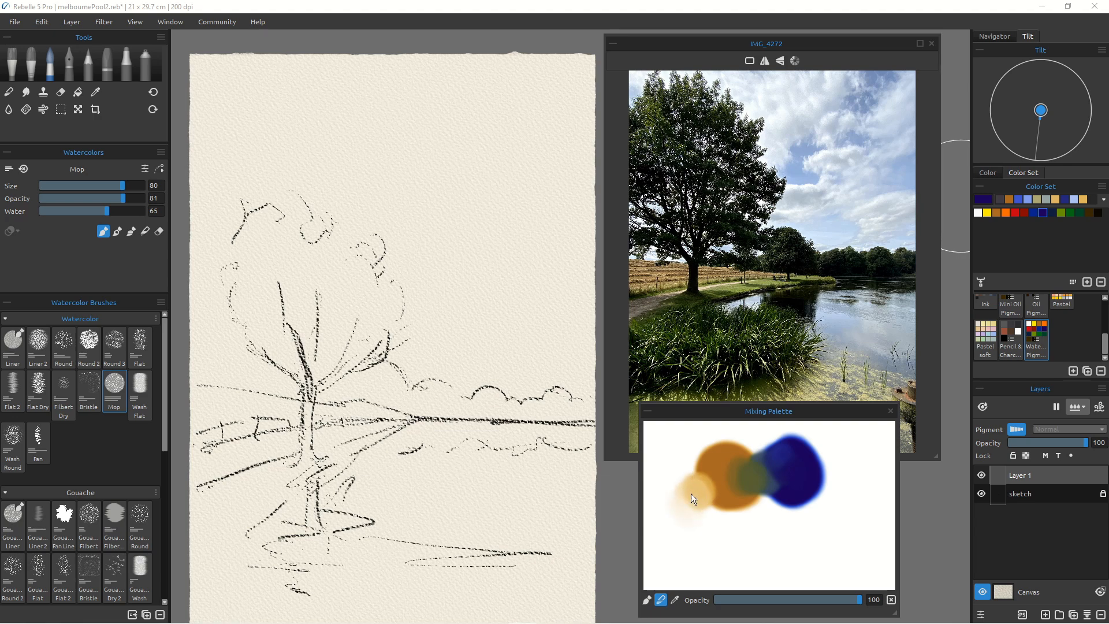
pyautogui.moveTo(832, 462)
pyautogui.mouseDown()
pyautogui.moveTo(821, 463)
pyautogui.moveTo(848, 459)
pyautogui.moveTo(833, 463)
pyautogui.mouseUp()
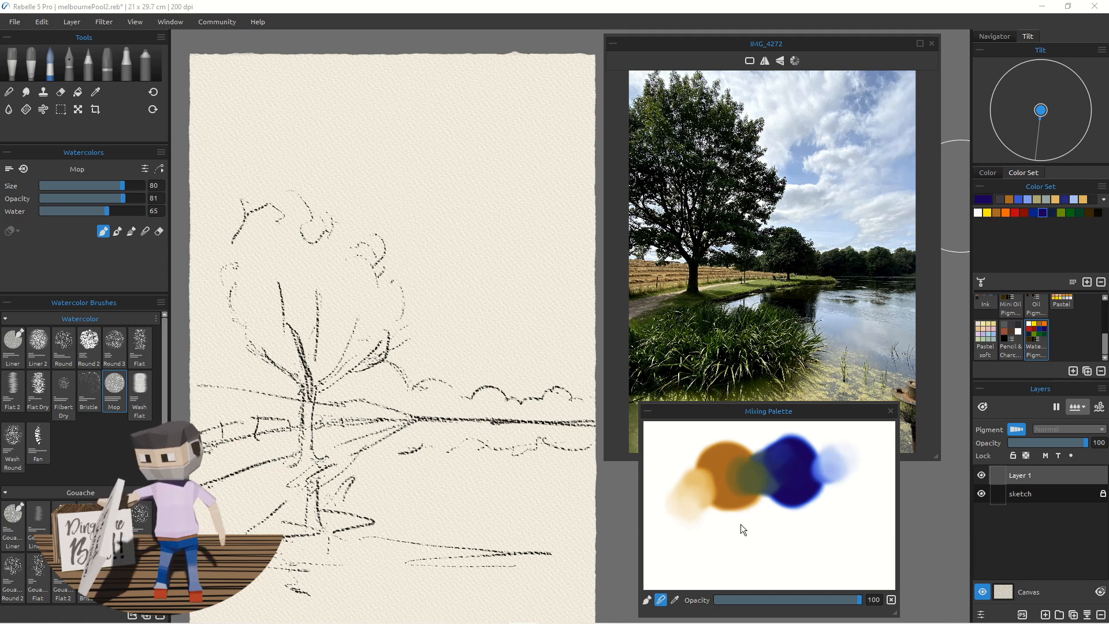
pyautogui.moveTo(763, 500)
pyautogui.mouseDown()
pyautogui.moveTo(762, 491)
pyautogui.moveTo(754, 515)
pyautogui.moveTo(760, 484)
pyautogui.moveTo(751, 487)
pyautogui.mouseUp()
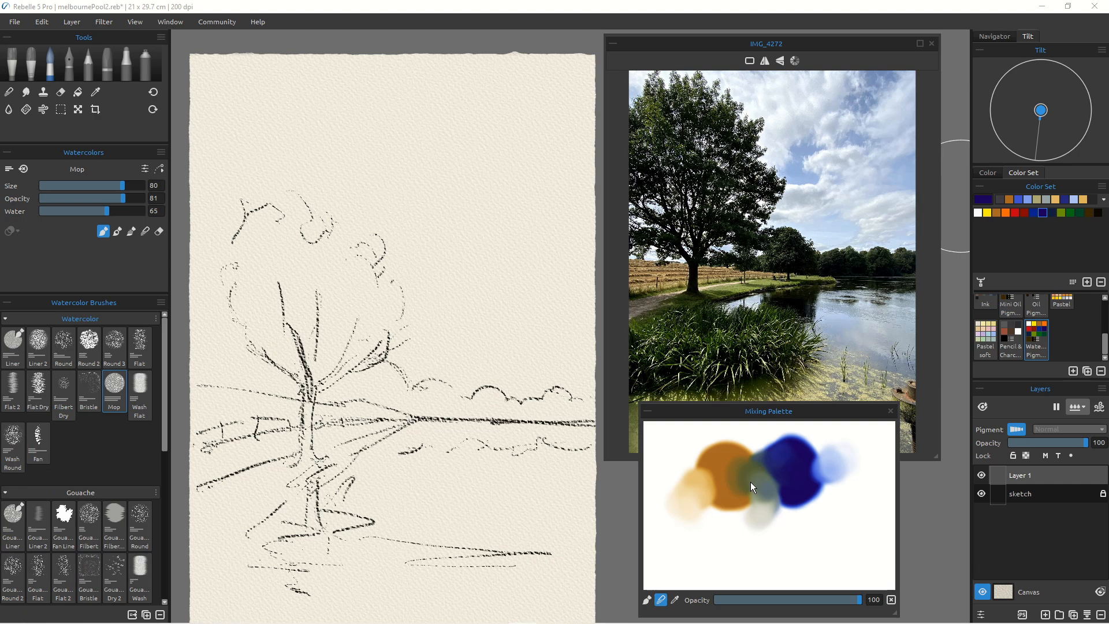
# Step: Paint ochre, olive green, grey-blue and dark blue test strokes sampled from the mixing palette across the upper part of the page
pyautogui.click(675, 601)
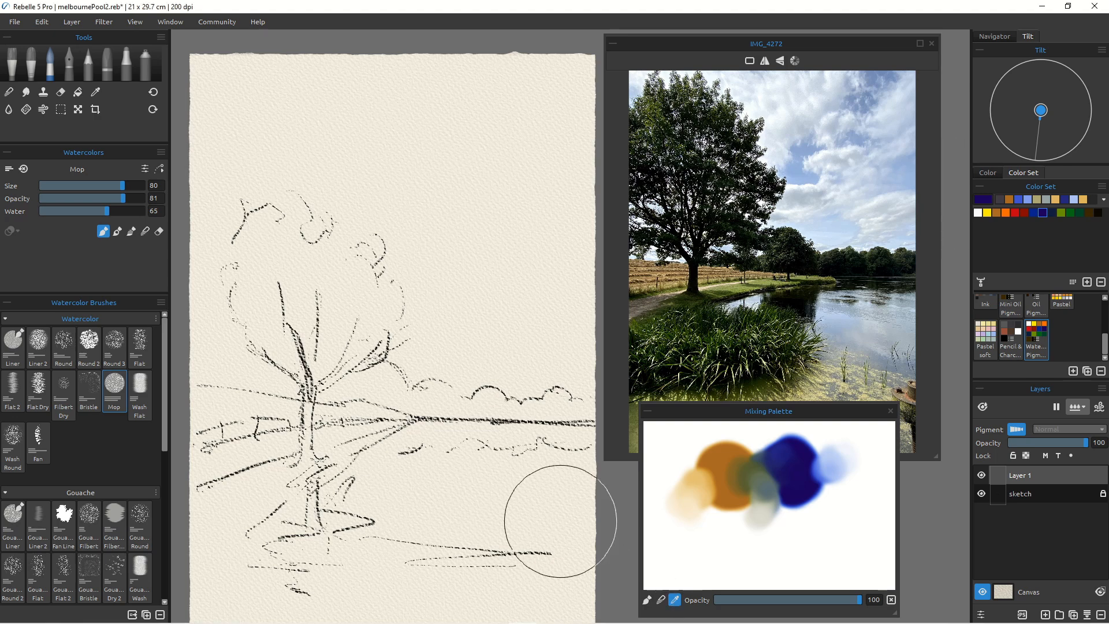
pyautogui.click(712, 460)
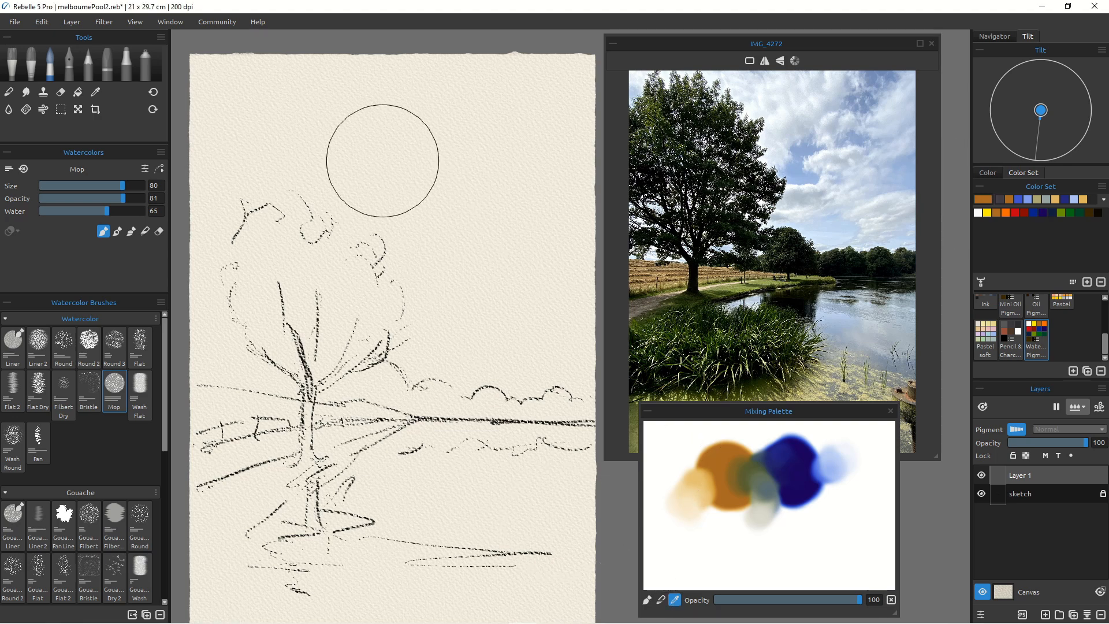
pyautogui.moveTo(321, 99); pyautogui.dragTo(346, 173)
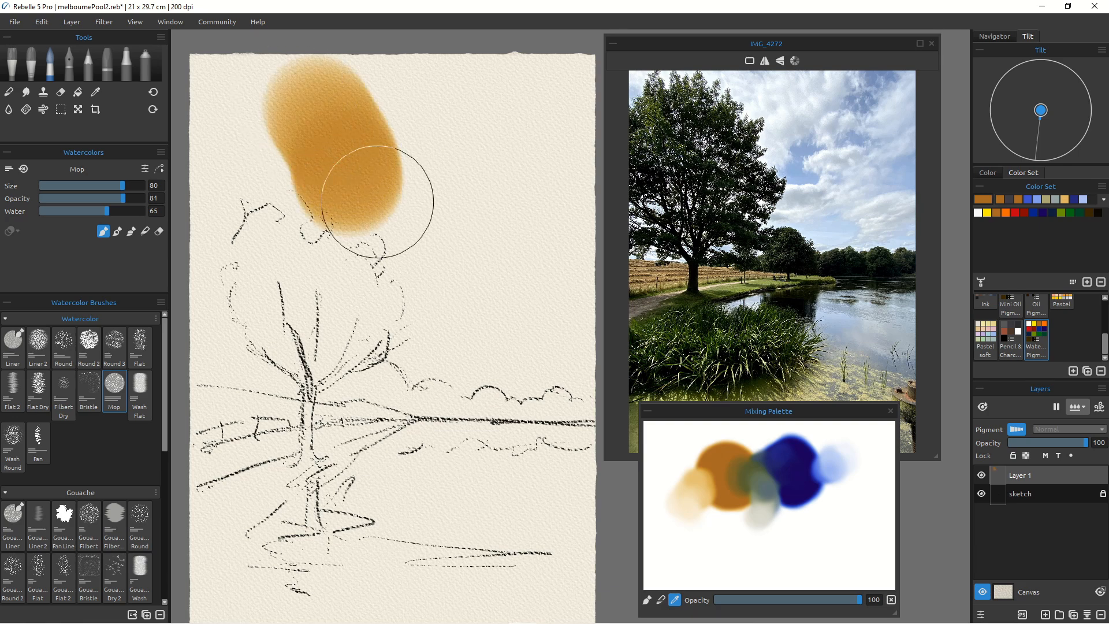
pyautogui.click(742, 472)
pyautogui.moveTo(404, 81)
pyautogui.mouseDown()
pyautogui.moveTo(388, 86)
pyautogui.moveTo(407, 185)
pyautogui.mouseUp()
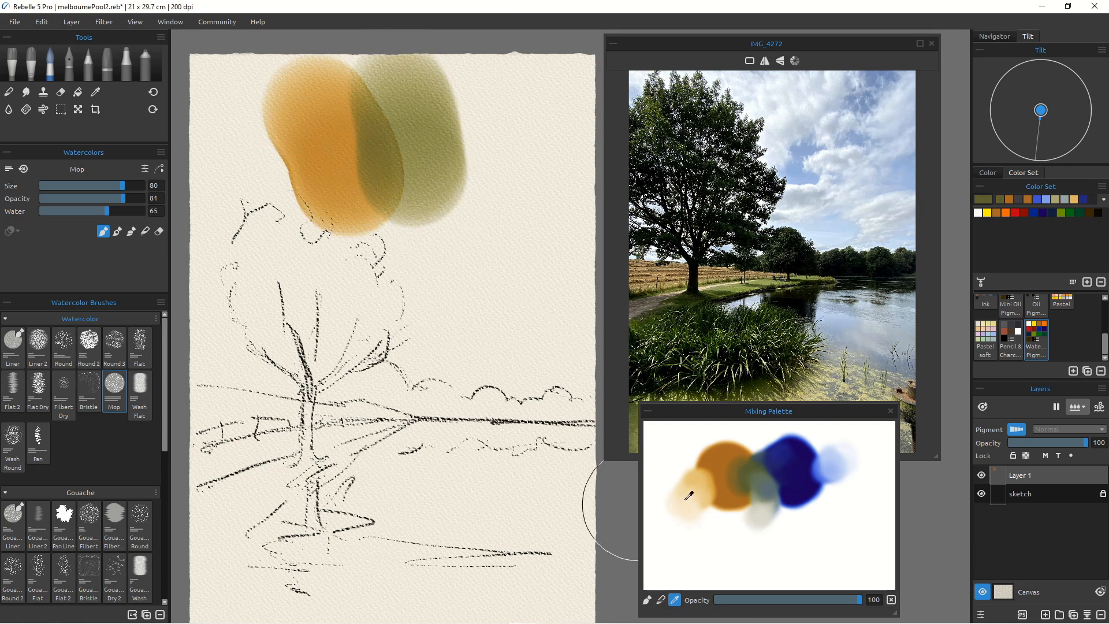
pyautogui.click(763, 488)
pyautogui.moveTo(462, 110); pyautogui.dragTo(532, 229)
pyautogui.click(801, 475)
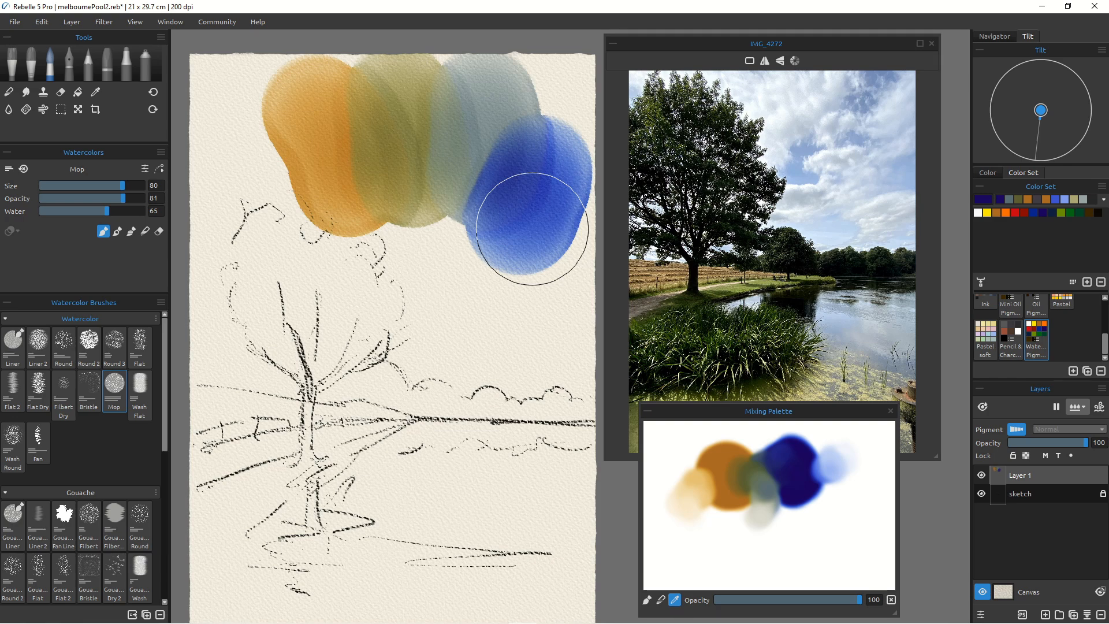
# Step: Add a dark red blob below the ochre and blue on the mixing palette, and blend it with the neighbouring colors
pyautogui.click(1024, 212)
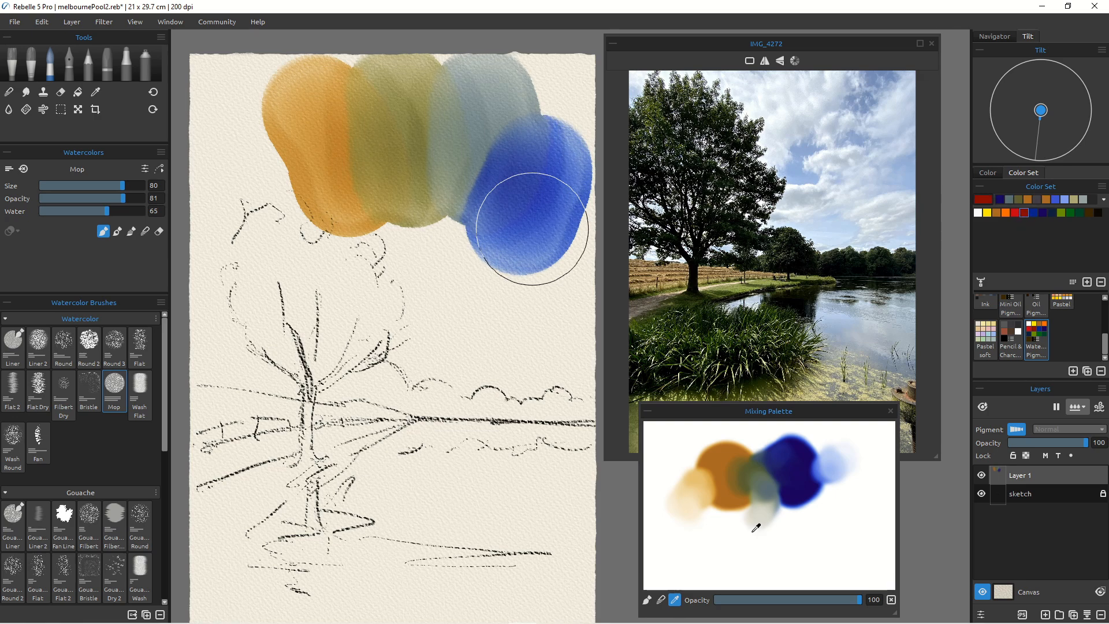
pyautogui.click(647, 600)
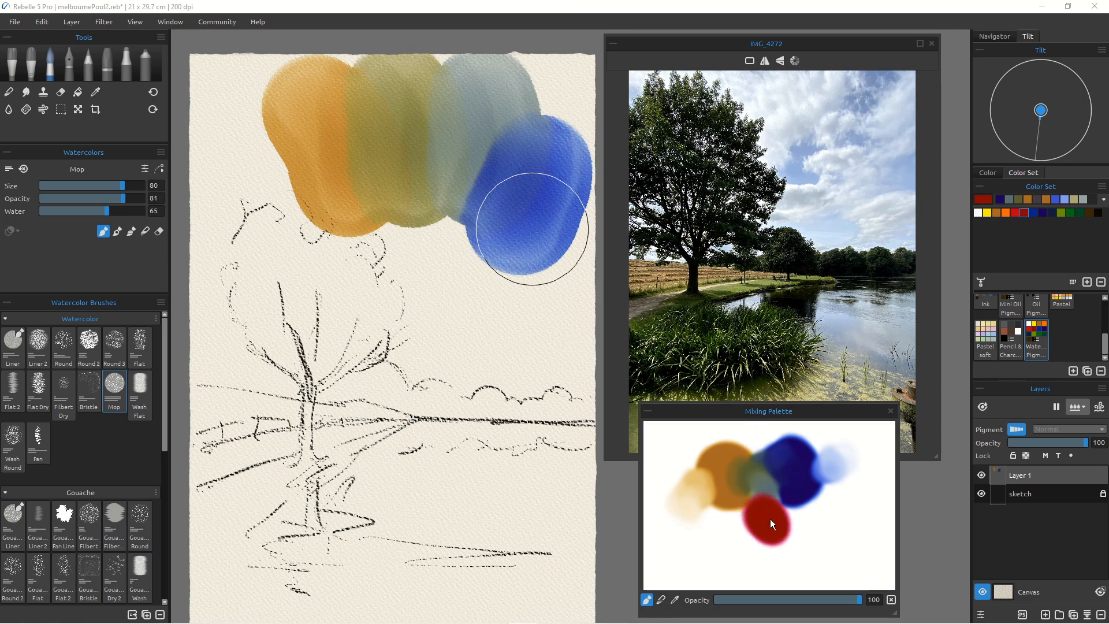
pyautogui.moveTo(773, 516)
pyautogui.mouseDown()
pyautogui.moveTo(753, 514)
pyautogui.moveTo(757, 504)
pyautogui.moveTo(819, 514)
pyautogui.moveTo(788, 478)
pyautogui.mouseUp()
pyautogui.click(659, 597)
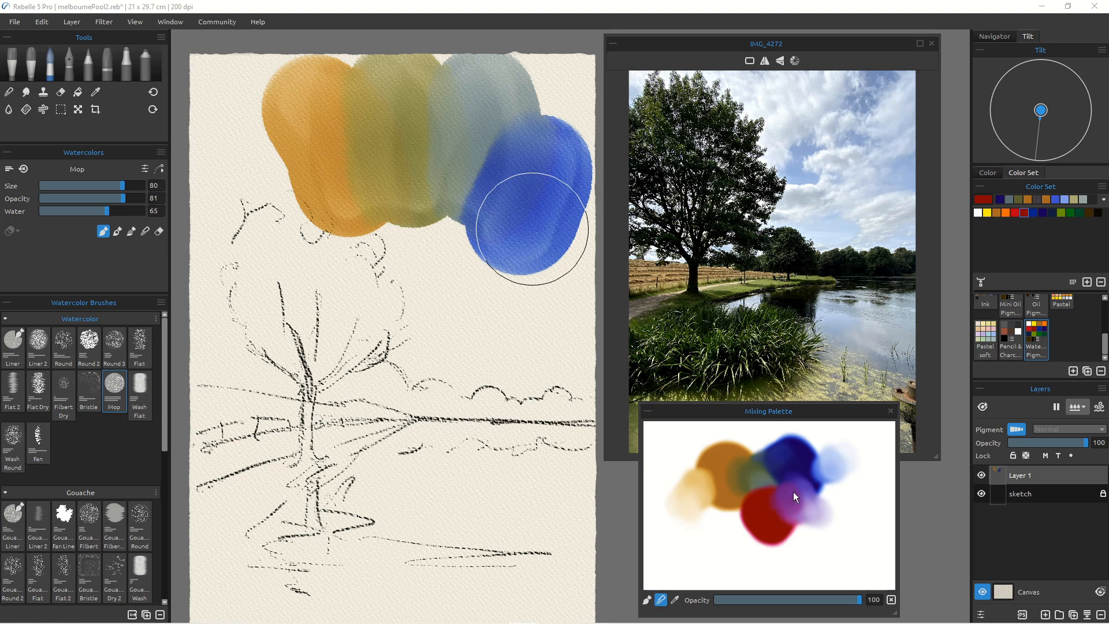
pyautogui.moveTo(781, 499)
pyautogui.mouseDown()
pyautogui.moveTo(790, 505)
pyautogui.moveTo(729, 504)
pyautogui.moveTo(744, 508)
pyautogui.mouseUp()
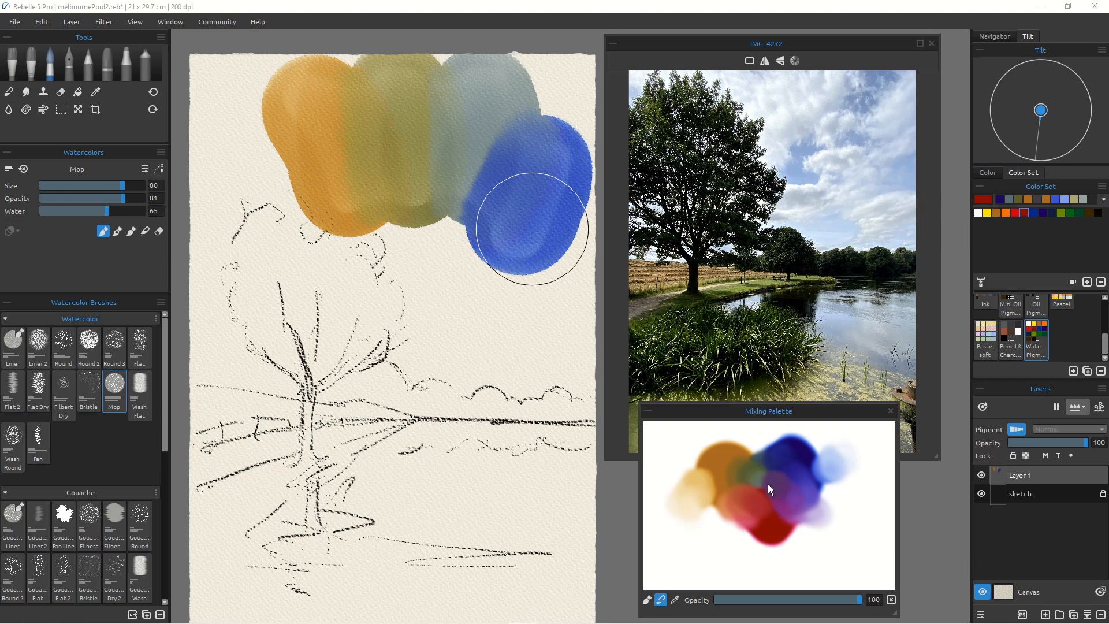
# Step: Paint red and purple test strokes sampled from the mixing palette below the other swatches, and clear all test strokes from Layer 1
pyautogui.click(674, 599)
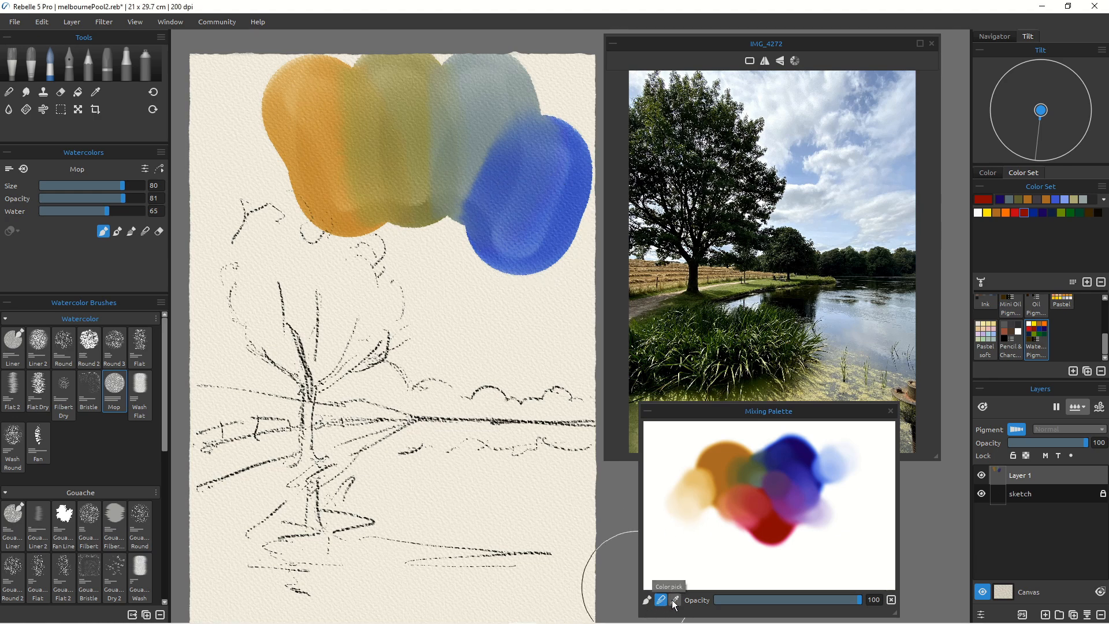
pyautogui.click(743, 505)
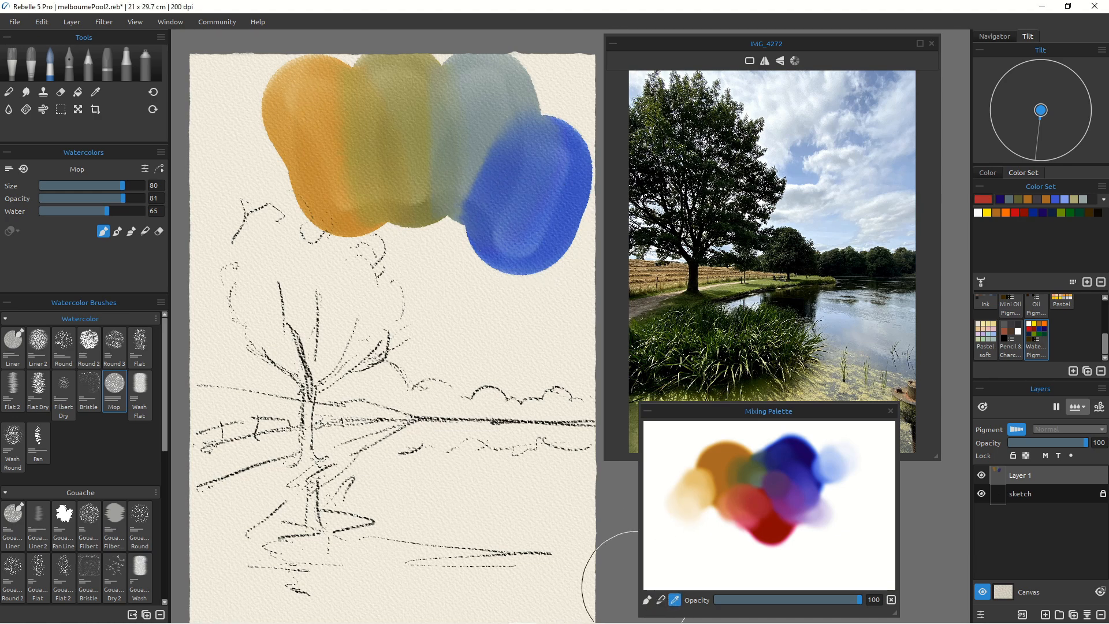
pyautogui.moveTo(440, 254)
pyautogui.mouseDown()
pyautogui.moveTo(453, 278)
pyautogui.moveTo(428, 323)
pyautogui.moveTo(433, 349)
pyautogui.mouseUp()
pyautogui.click(733, 491)
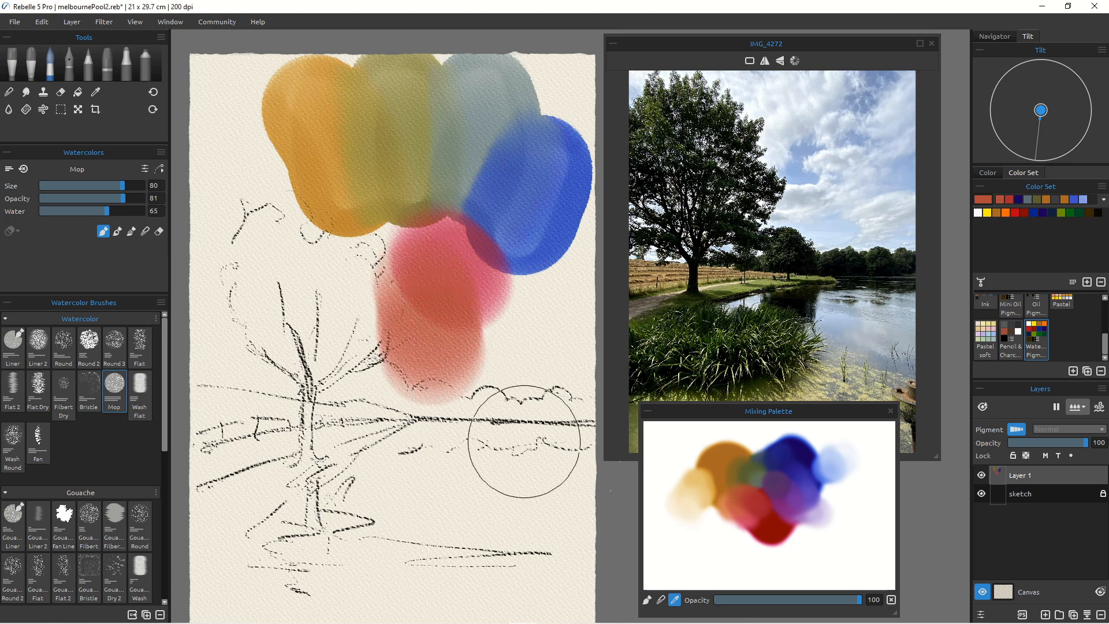
pyautogui.click(801, 505)
pyautogui.moveTo(542, 324)
pyautogui.mouseDown()
pyautogui.moveTo(555, 312)
pyautogui.moveTo(578, 321)
pyautogui.mouseUp()
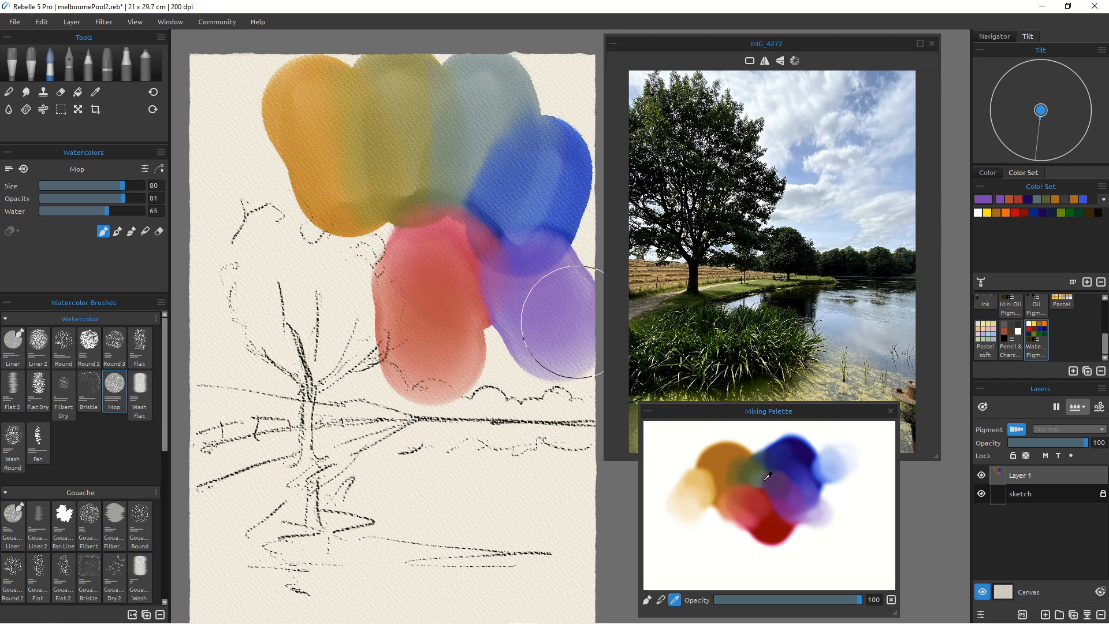
pyautogui.press('Delete')
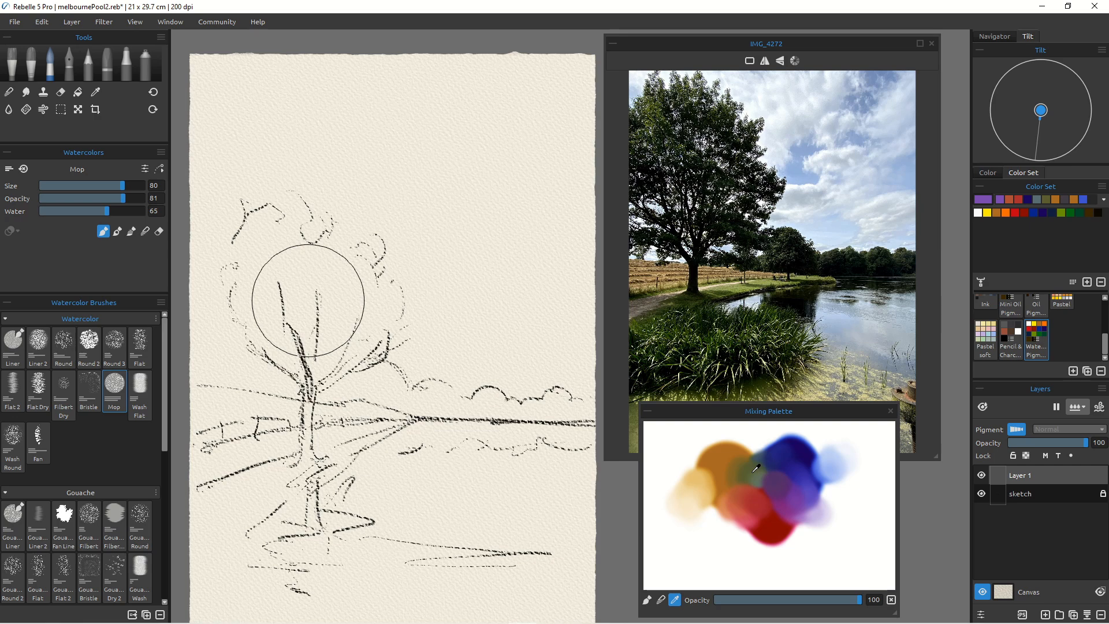
# Step: Paint a separate dark red blob on the mixing palette, to the right of the existing mix
pyautogui.click(771, 532)
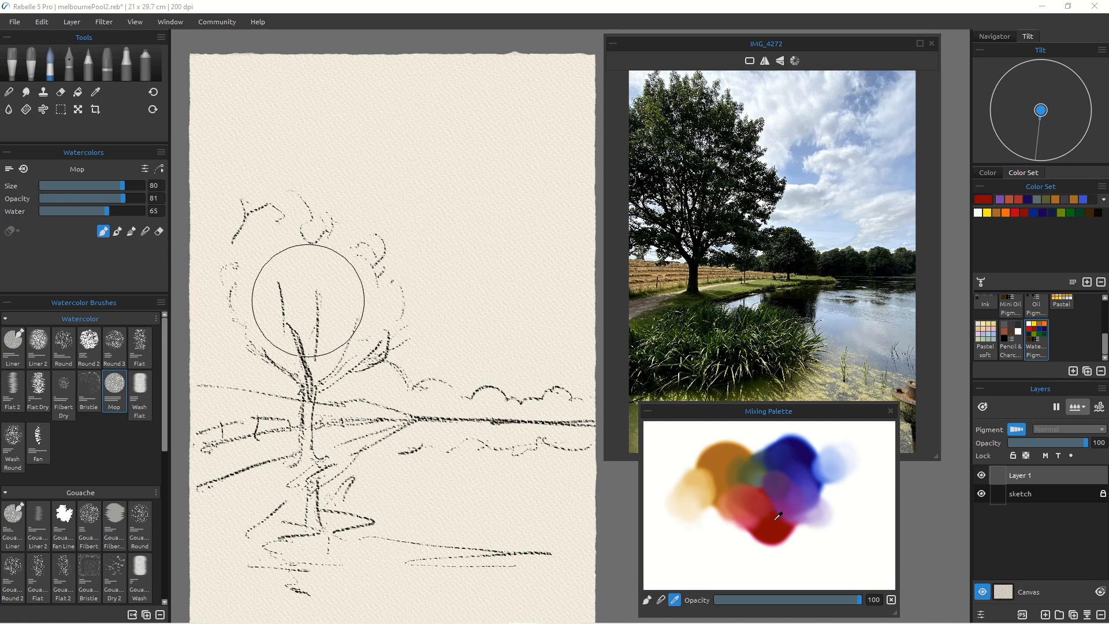
pyautogui.click(1024, 213)
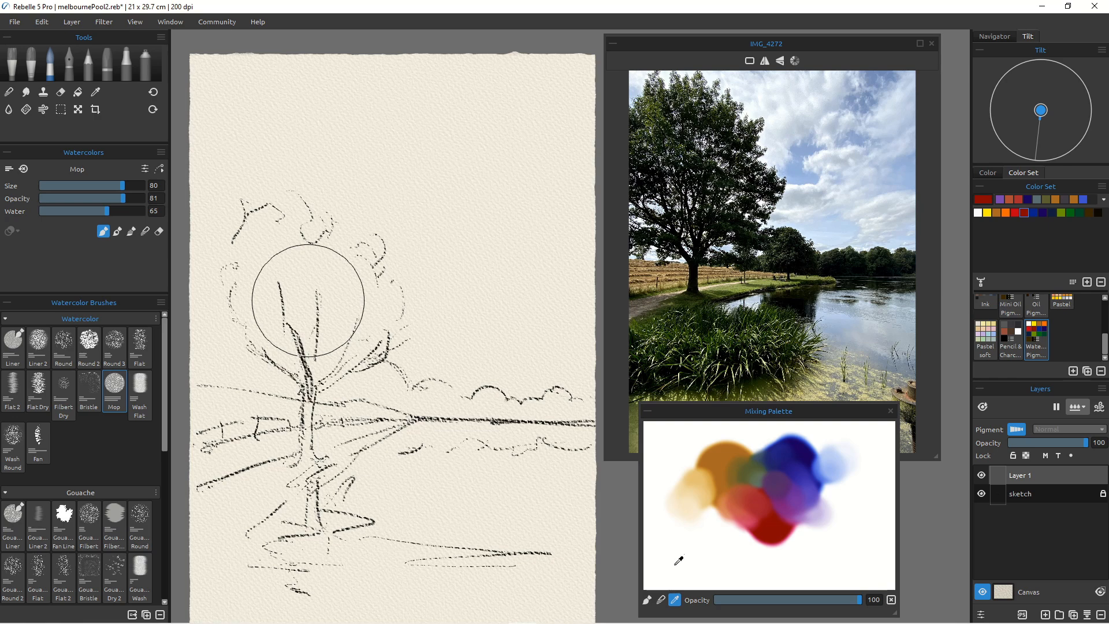
pyautogui.click(647, 599)
pyautogui.moveTo(862, 508); pyautogui.dragTo(866, 523)
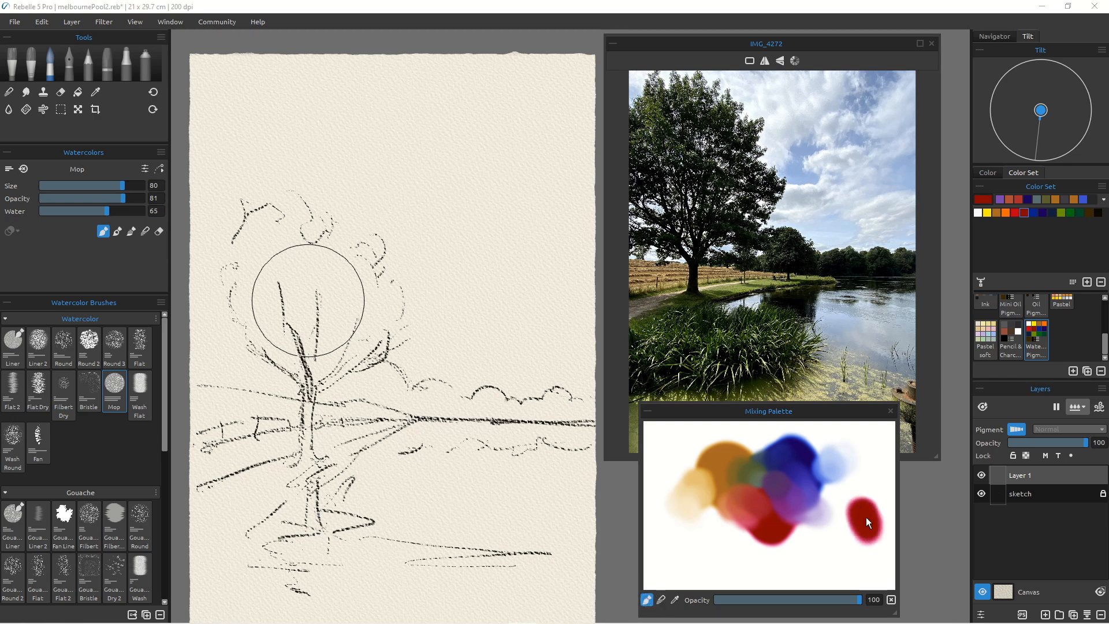
# Step: Add a dark brown blob overlapping the lower end of the separate red blob, and blend the two on the mixing palette
pyautogui.click(1098, 214)
pyautogui.click(1089, 213)
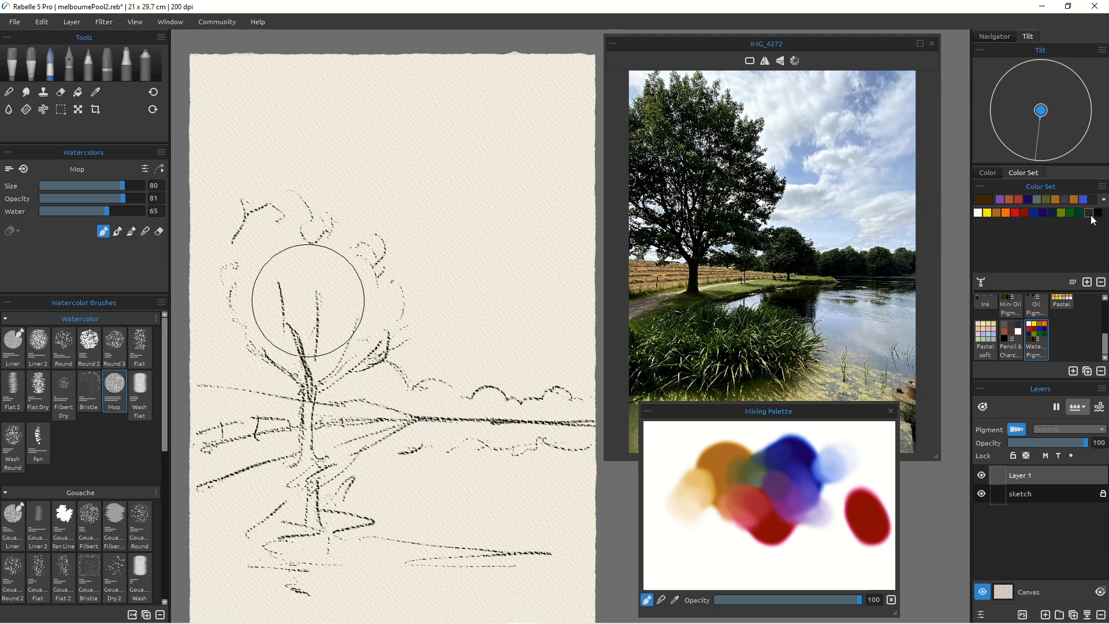
pyautogui.moveTo(842, 537)
pyautogui.mouseDown()
pyautogui.moveTo(858, 558)
pyautogui.moveTo(844, 534)
pyautogui.moveTo(867, 546)
pyautogui.mouseUp()
pyautogui.click(660, 600)
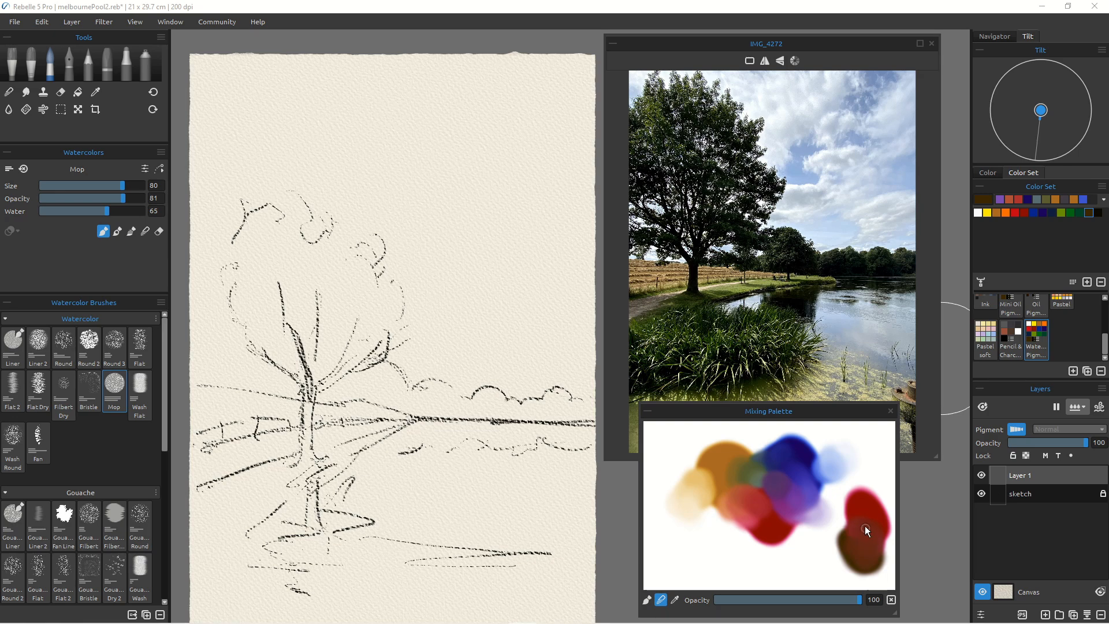
# Step: Add bright red to the upper part of the separate red and brown blob on the mixing palette, and blend it in
pyautogui.click(1016, 213)
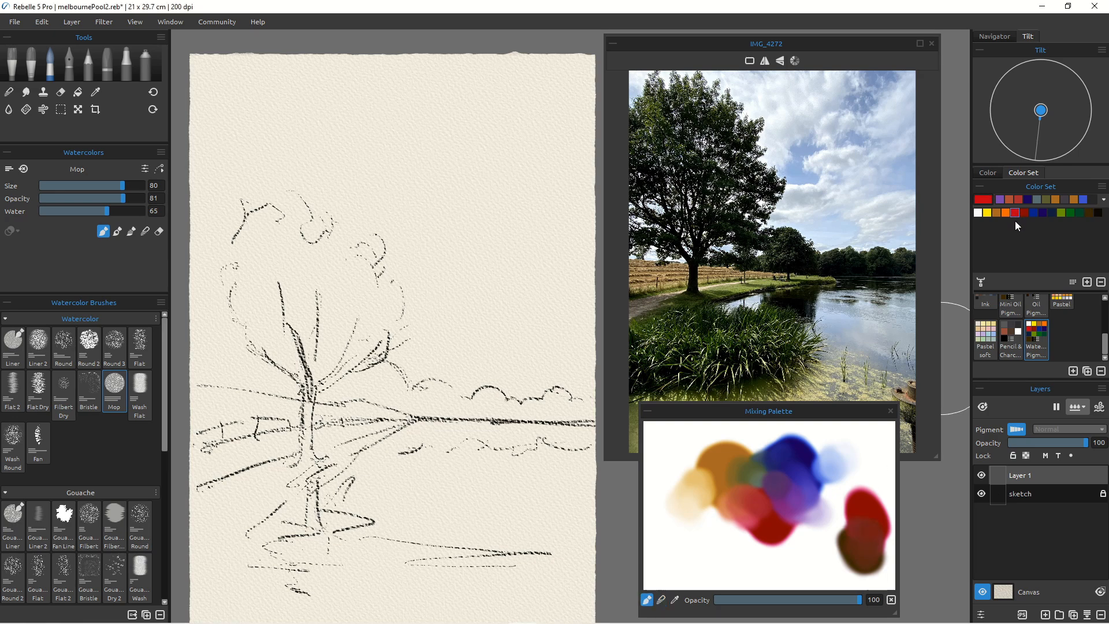
pyautogui.click(863, 515)
pyautogui.click(661, 603)
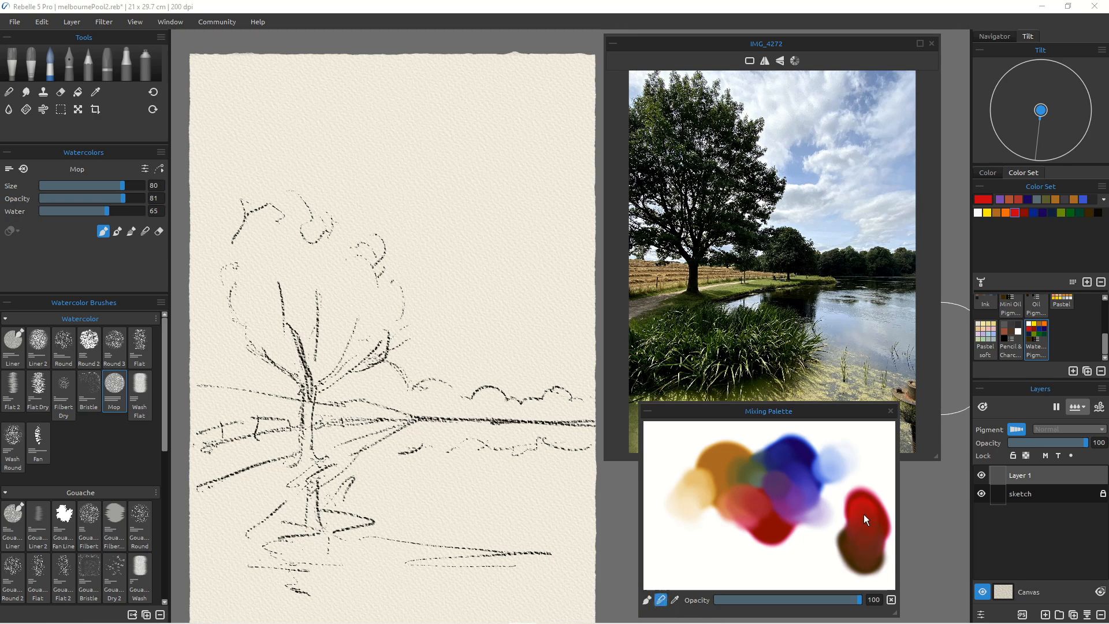
pyautogui.moveTo(852, 521); pyautogui.dragTo(853, 529)
# Step: Paint dark brown over the middle and lower part of the separate red blob, and blend the overlap
pyautogui.click(1089, 214)
pyautogui.moveTo(865, 557); pyautogui.dragTo(857, 514)
pyautogui.click(661, 600)
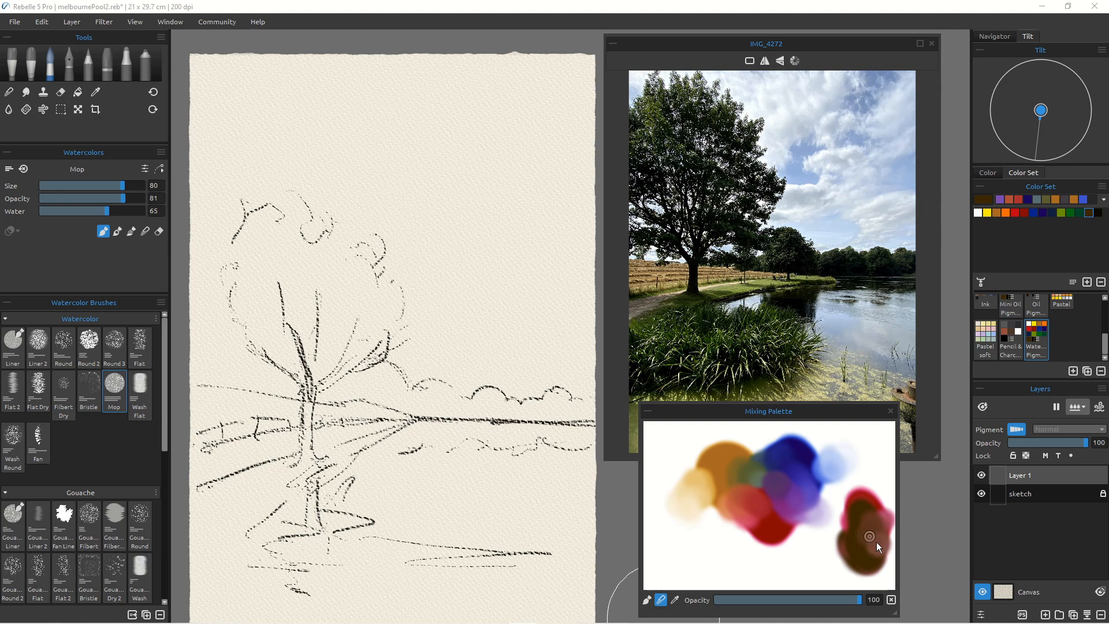
# Step: Sample the blended reddish brown and paint a swatch of it in the lower-left corner of the mixing palette
pyautogui.click(675, 600)
pyautogui.click(873, 528)
pyautogui.click(649, 601)
pyautogui.moveTo(690, 546)
pyautogui.mouseDown()
pyautogui.moveTo(691, 557)
pyautogui.moveTo(697, 549)
pyautogui.mouseUp()
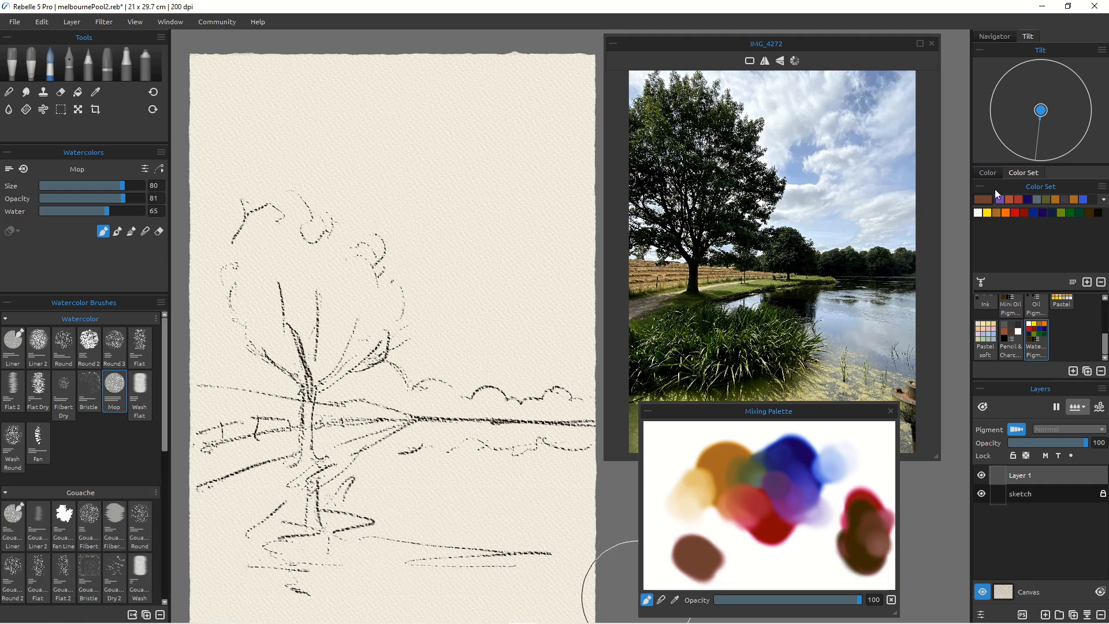
# Step: Add a dark red blob overlapping the upper left of the reddish-brown swatch, and blend the two
pyautogui.click(1025, 212)
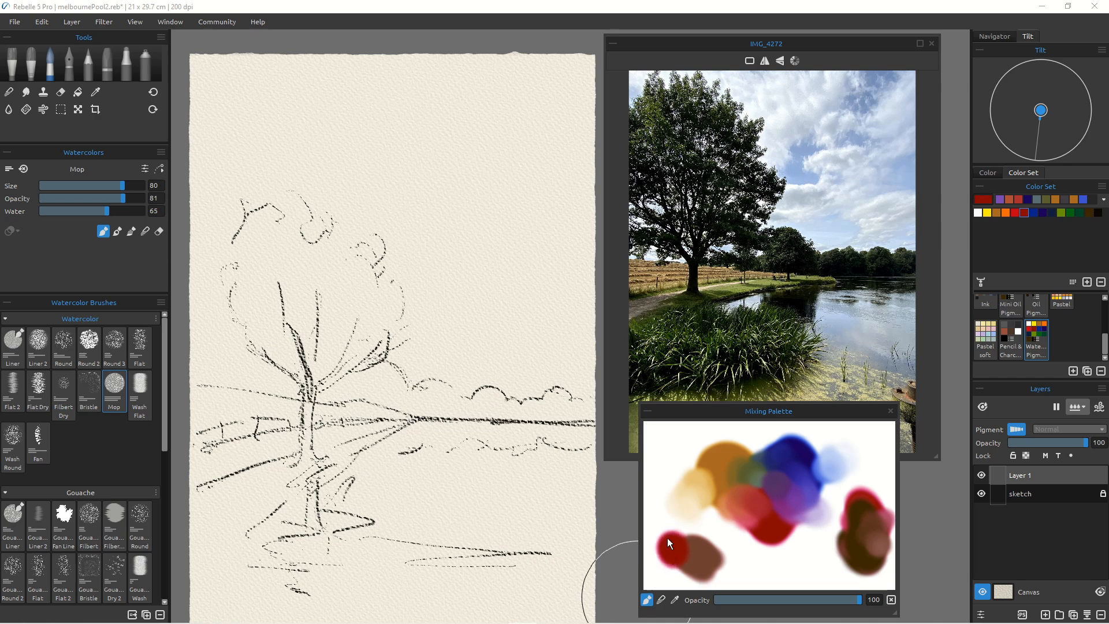
pyautogui.click(661, 600)
pyautogui.moveTo(673, 560)
pyautogui.mouseDown()
pyautogui.moveTo(670, 574)
pyautogui.moveTo(688, 559)
pyautogui.mouseUp()
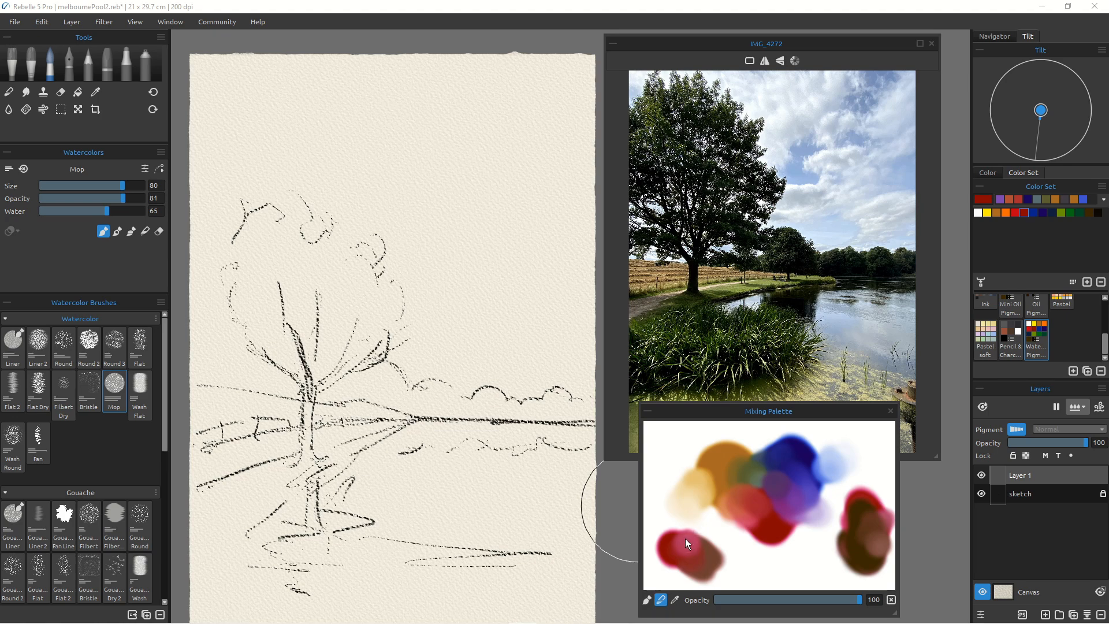
pyautogui.moveTo(685, 540); pyautogui.dragTo(688, 566)
# Step: Cover the lower-right end of the red and brown swatch with dark brown, and blend it into the dark red
pyautogui.click(1089, 213)
pyautogui.moveTo(698, 572)
pyautogui.mouseDown()
pyautogui.moveTo(689, 567)
pyautogui.moveTo(705, 558)
pyautogui.moveTo(685, 560)
pyautogui.mouseUp()
pyautogui.click(660, 599)
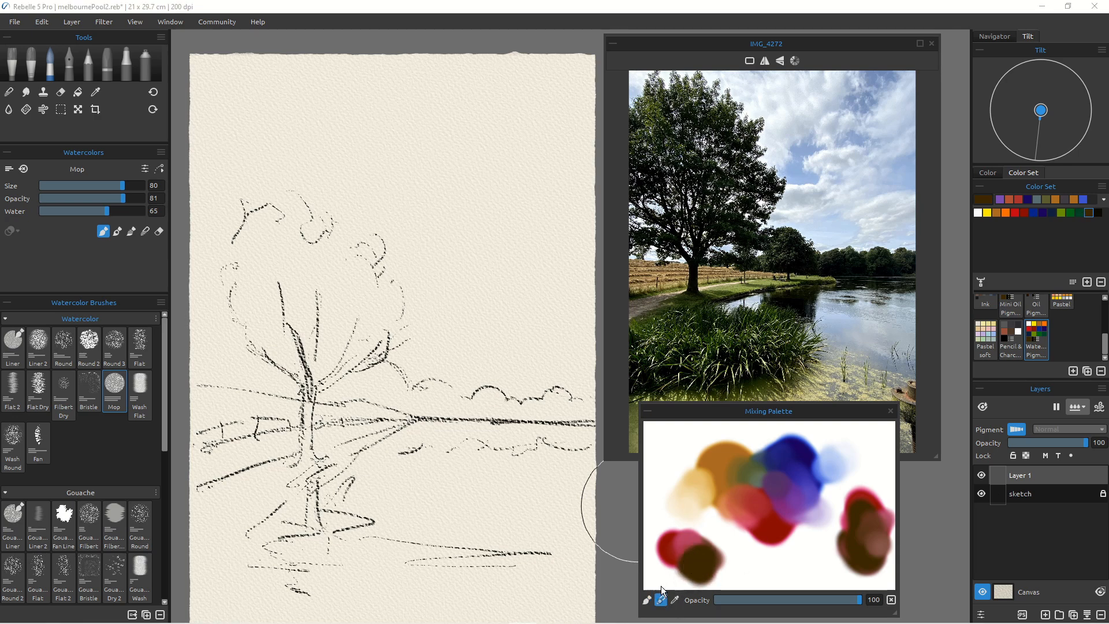
pyautogui.moveTo(691, 569); pyautogui.dragTo(681, 556)
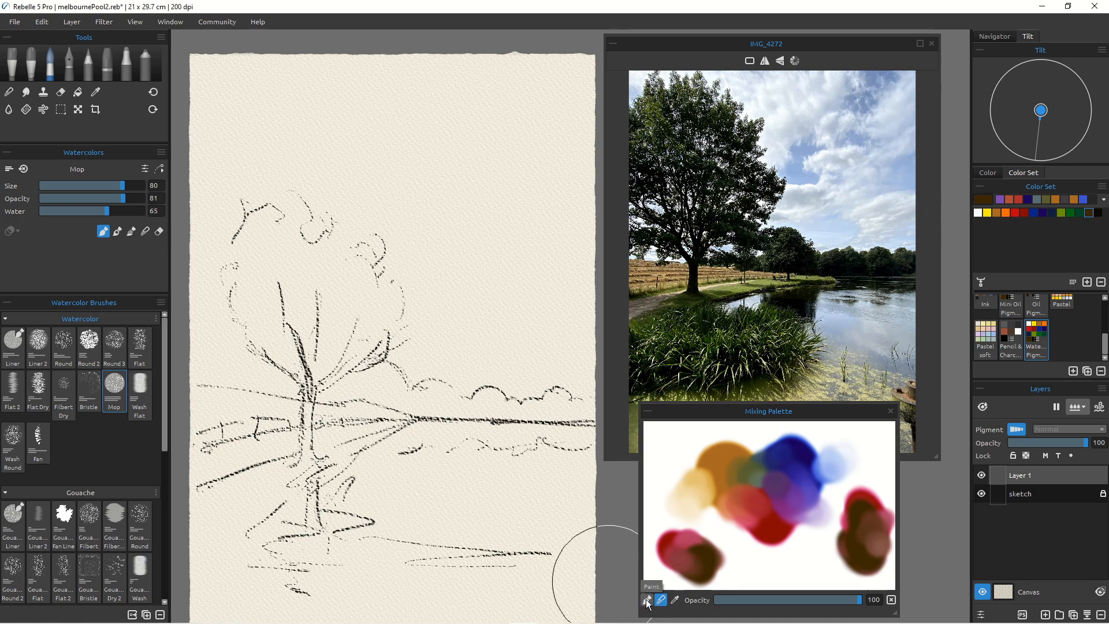
# Step: Sample the mixed brown and paint a swatch below the central mix, extending it up to touch the dark red
pyautogui.click(674, 599)
pyautogui.click(696, 562)
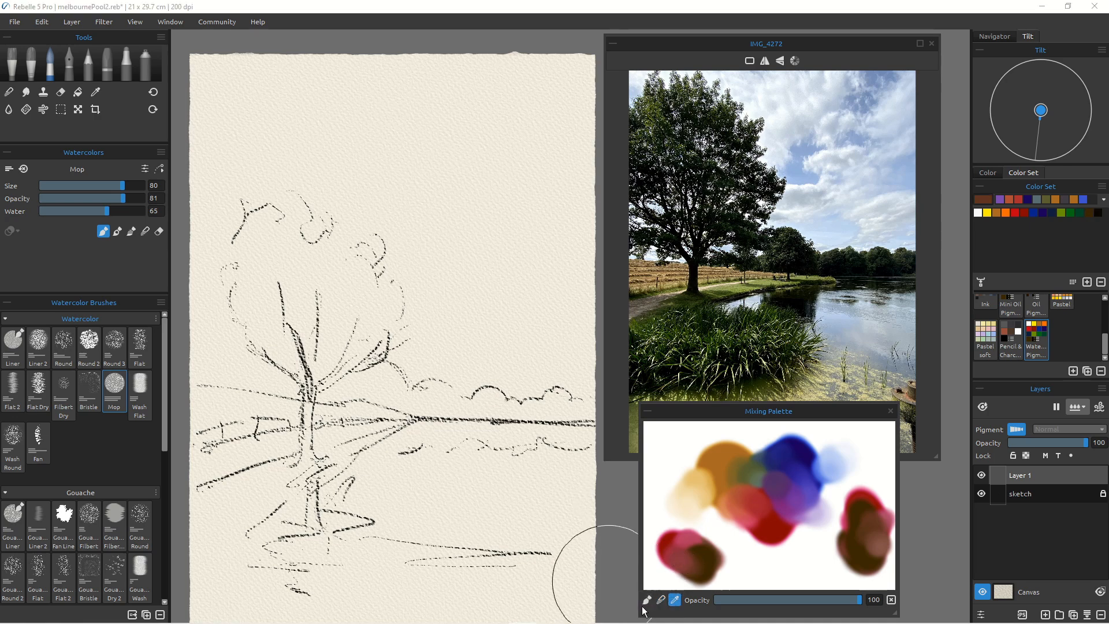
pyautogui.click(647, 599)
pyautogui.moveTo(798, 567)
pyautogui.mouseDown()
pyautogui.moveTo(815, 567)
pyautogui.moveTo(801, 567)
pyautogui.mouseUp()
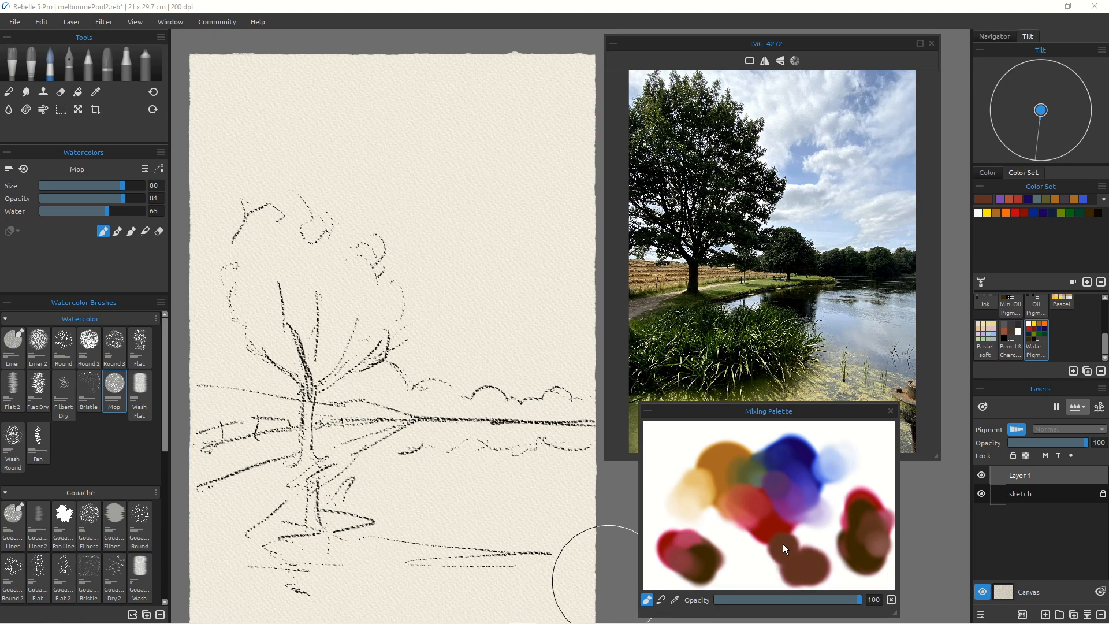
# Step: Blend the brown into the central dark red, sample the resulting red-brown, and paint a swatch beside the brown one
pyautogui.click(662, 601)
pyautogui.moveTo(778, 532)
pyautogui.mouseDown()
pyautogui.moveTo(789, 553)
pyautogui.moveTo(767, 549)
pyautogui.mouseUp()
pyautogui.click(674, 599)
pyautogui.click(647, 600)
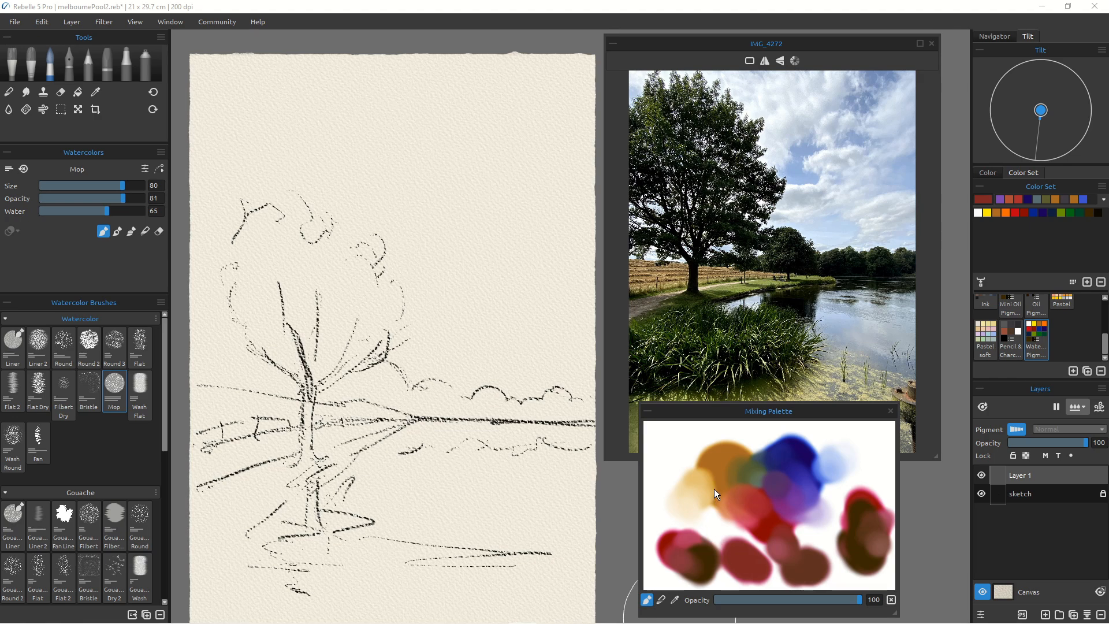
# Step: Clear the mixing palette and paint a red-brown blob in its upper-right area
pyautogui.click(891, 599)
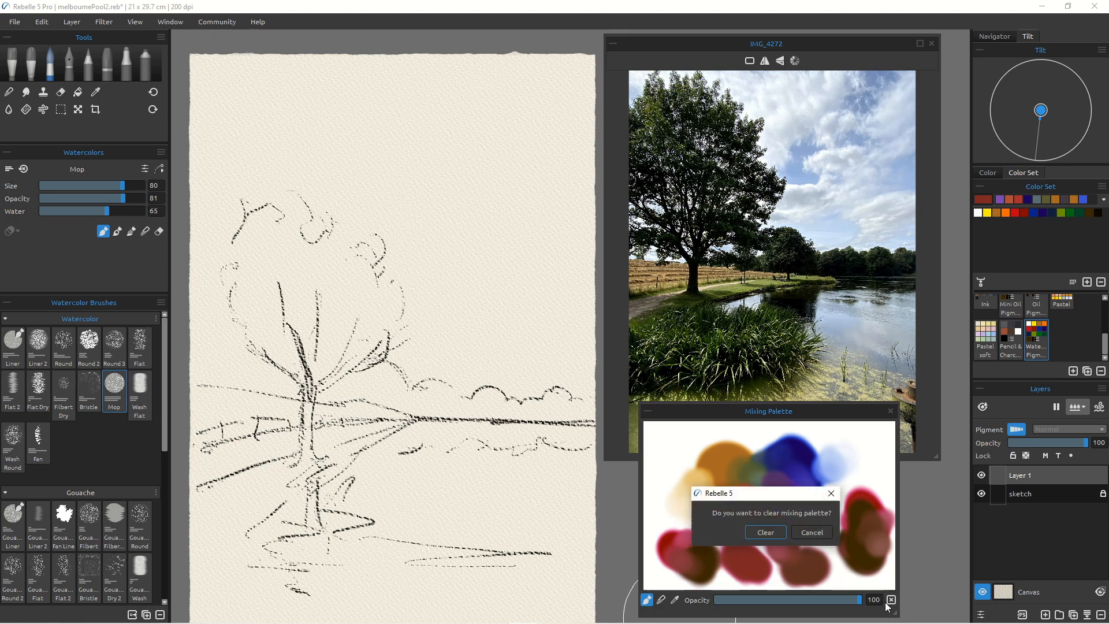
pyautogui.click(767, 535)
pyautogui.moveTo(836, 465); pyautogui.dragTo(838, 470)
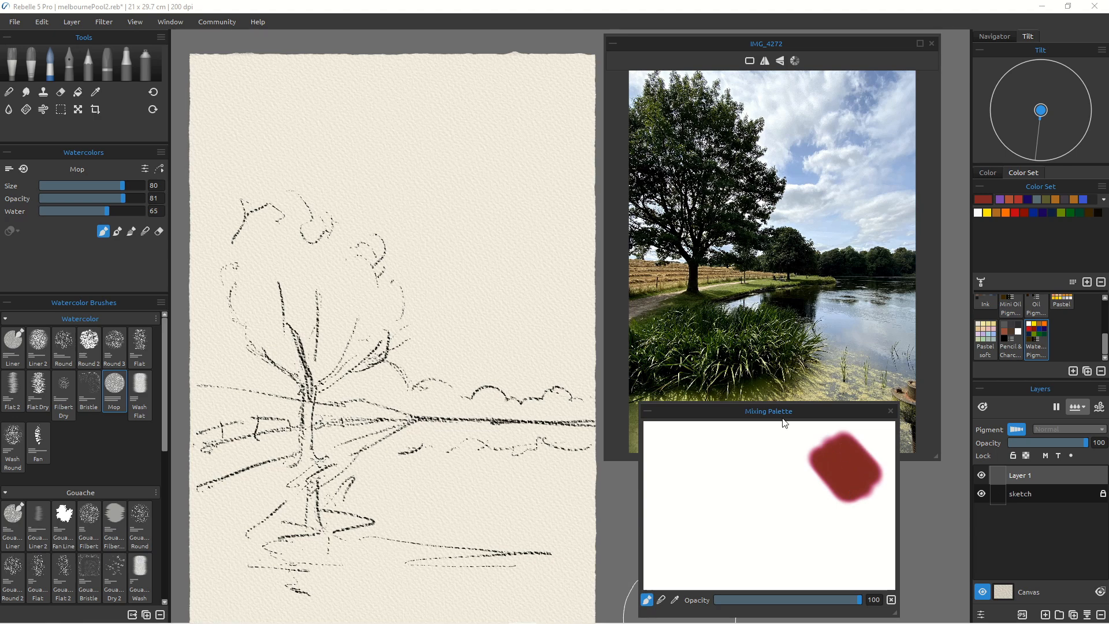
# Step: Add a dark blue blob beside the red-brown and an ochre blob below them, and blend all three together
pyautogui.click(1041, 211)
pyautogui.moveTo(785, 449)
pyautogui.mouseDown()
pyautogui.moveTo(810, 469)
pyautogui.moveTo(783, 460)
pyautogui.moveTo(805, 480)
pyautogui.moveTo(790, 452)
pyautogui.moveTo(837, 497)
pyautogui.mouseUp()
pyautogui.click(997, 212)
pyautogui.click(660, 599)
pyautogui.moveTo(836, 483); pyautogui.dragTo(854, 480)
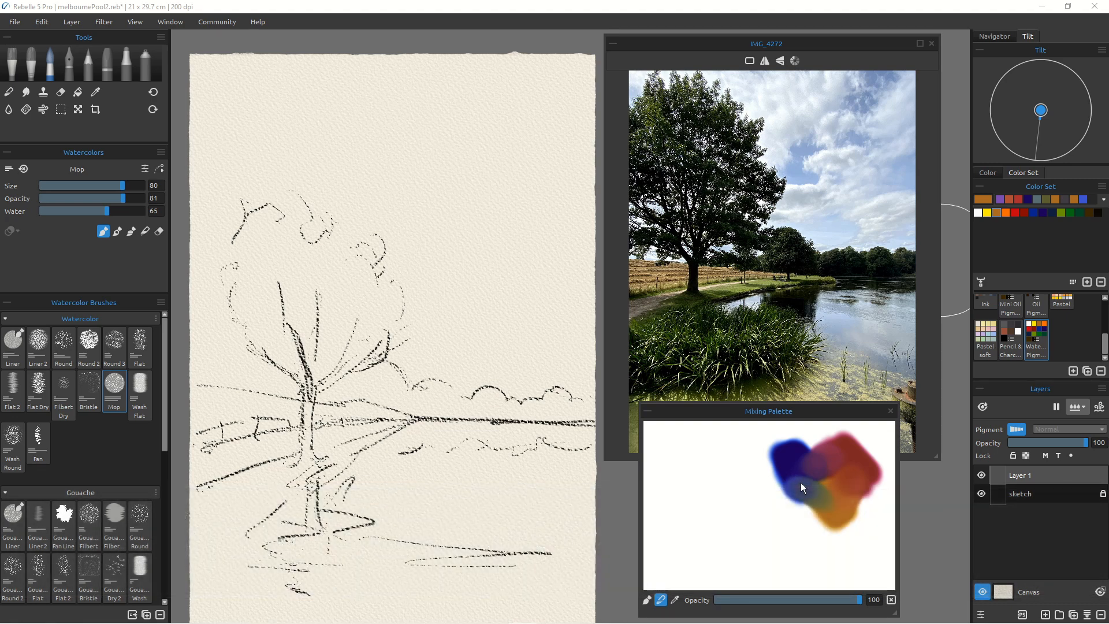
# Step: Sample the red-brown, paint a separate blob to the left of the mix, and blend its upper-left edge into the blank palette
pyautogui.click(674, 600)
pyautogui.click(843, 442)
pyautogui.click(680, 522)
pyautogui.click(646, 599)
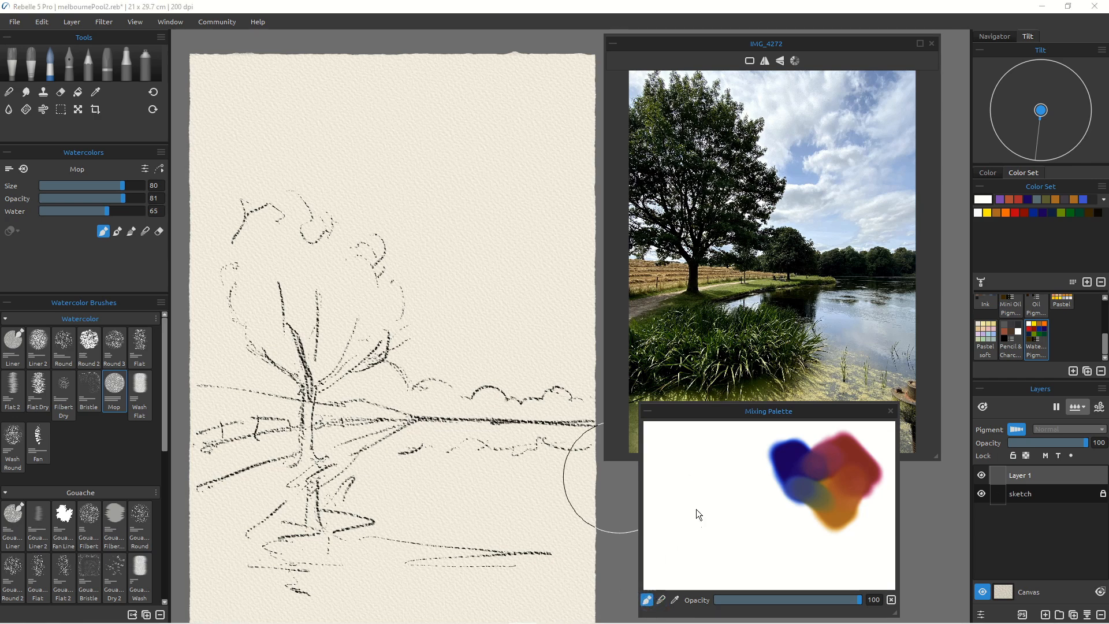
pyautogui.click(674, 599)
pyautogui.click(853, 440)
pyautogui.click(647, 599)
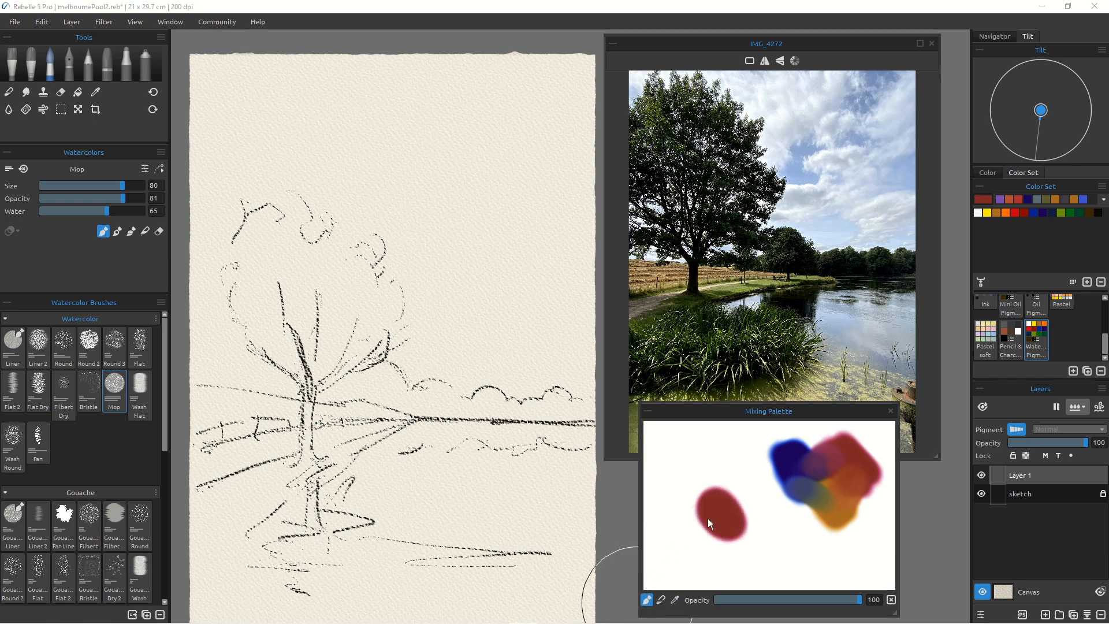
pyautogui.click(660, 599)
# Step: Sample dark blue from the mix, paint it over the upper left of the separate red-brown blob, and blend them
pyautogui.click(674, 600)
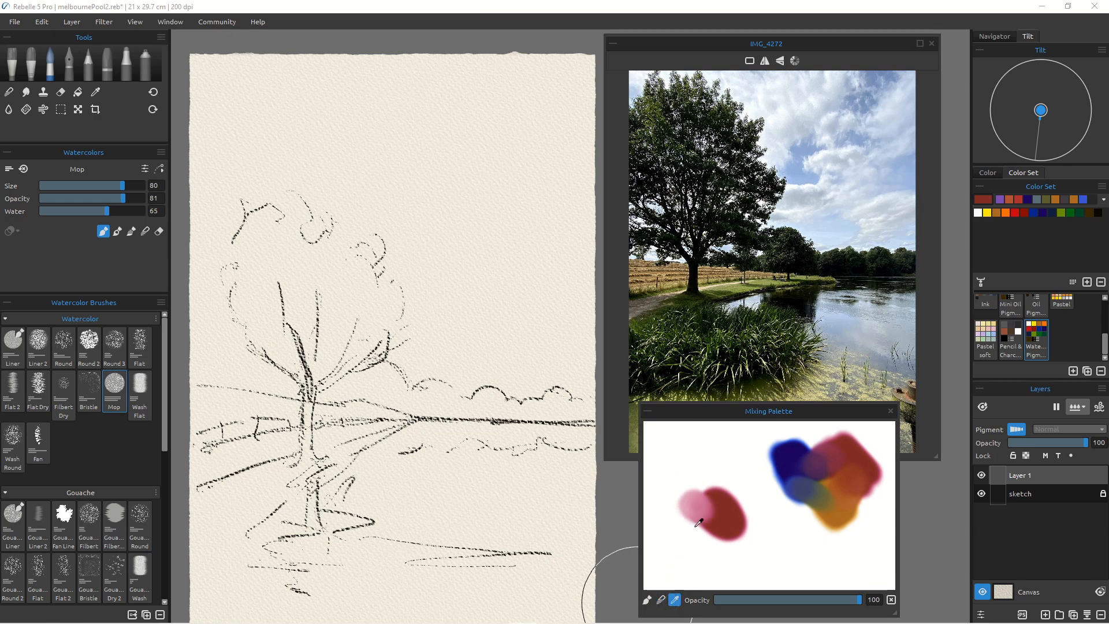
pyautogui.click(687, 498)
pyautogui.click(793, 457)
pyautogui.click(647, 600)
pyautogui.moveTo(688, 491)
pyautogui.mouseDown()
pyautogui.moveTo(712, 518)
pyautogui.moveTo(723, 503)
pyautogui.mouseUp()
pyautogui.click(660, 600)
# Step: Sample ochre from the mix, add a small blob below the separate blue and red-brown mix, and blend it
pyautogui.click(675, 599)
pyautogui.click(834, 504)
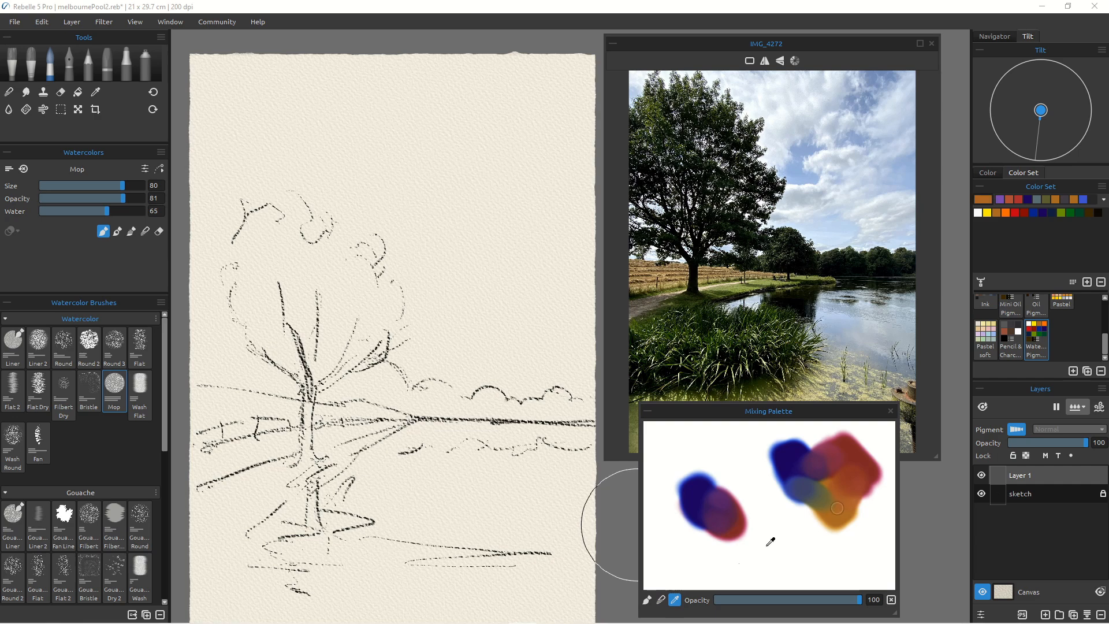
pyautogui.click(661, 599)
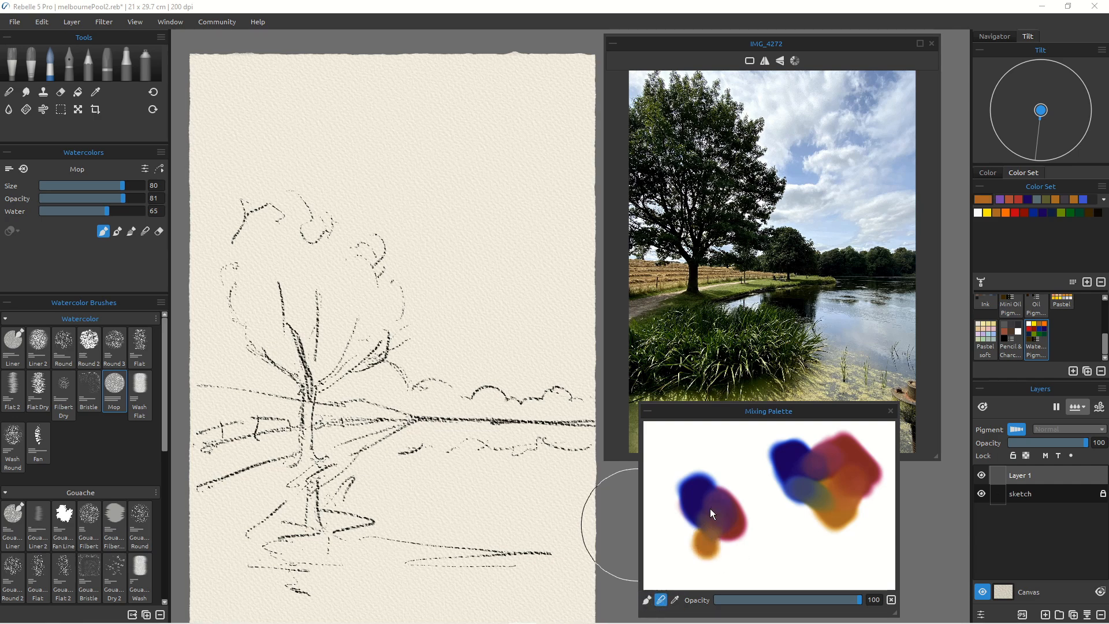
# Step: Test purple shades sampled from the separate mix as broad strokes above the sketched tree, and clear them from Layer 1
pyautogui.click(674, 600)
pyautogui.click(719, 510)
pyautogui.moveTo(480, 180); pyautogui.dragTo(501, 224)
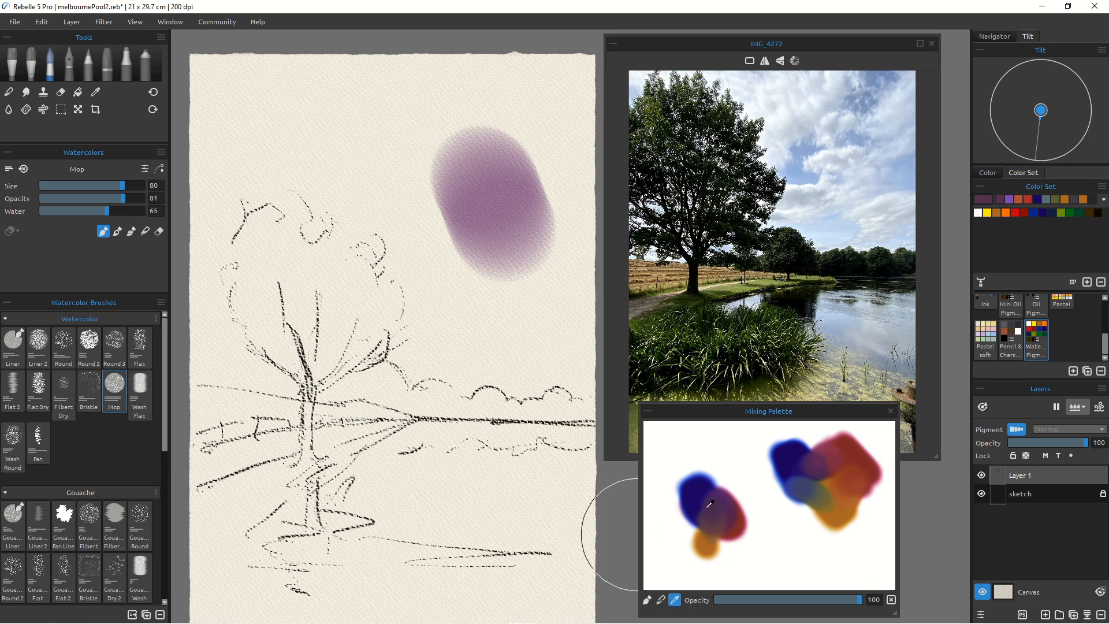
pyautogui.moveTo(424, 190)
pyautogui.mouseDown()
pyautogui.moveTo(437, 213)
pyautogui.moveTo(370, 152)
pyautogui.mouseUp()
pyautogui.click(722, 495)
pyautogui.click(706, 507)
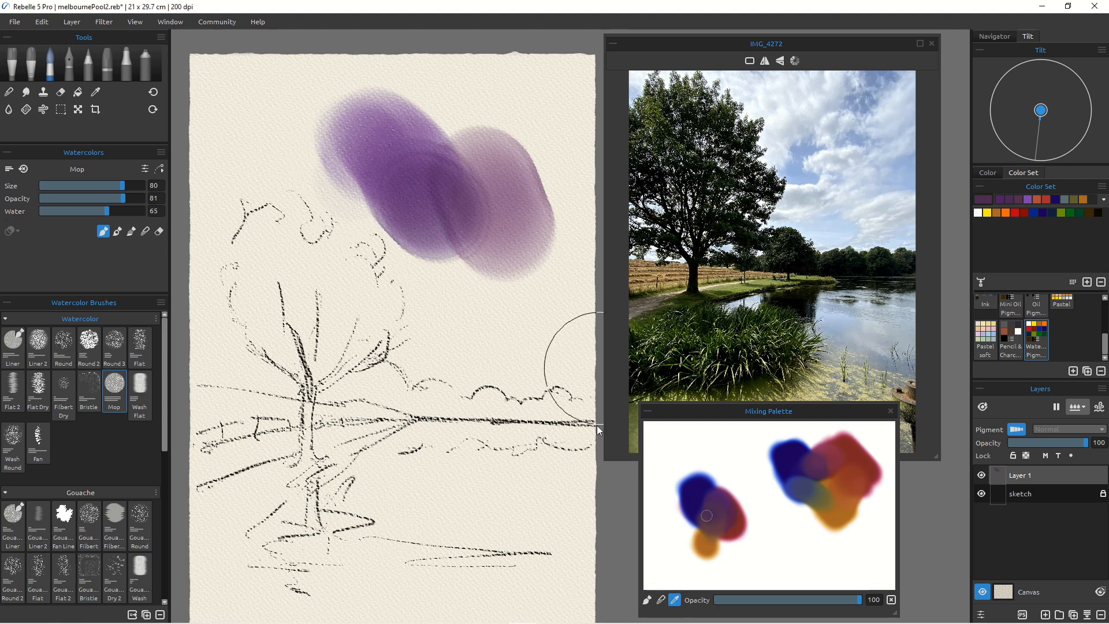
pyautogui.moveTo(535, 148); pyautogui.dragTo(538, 188)
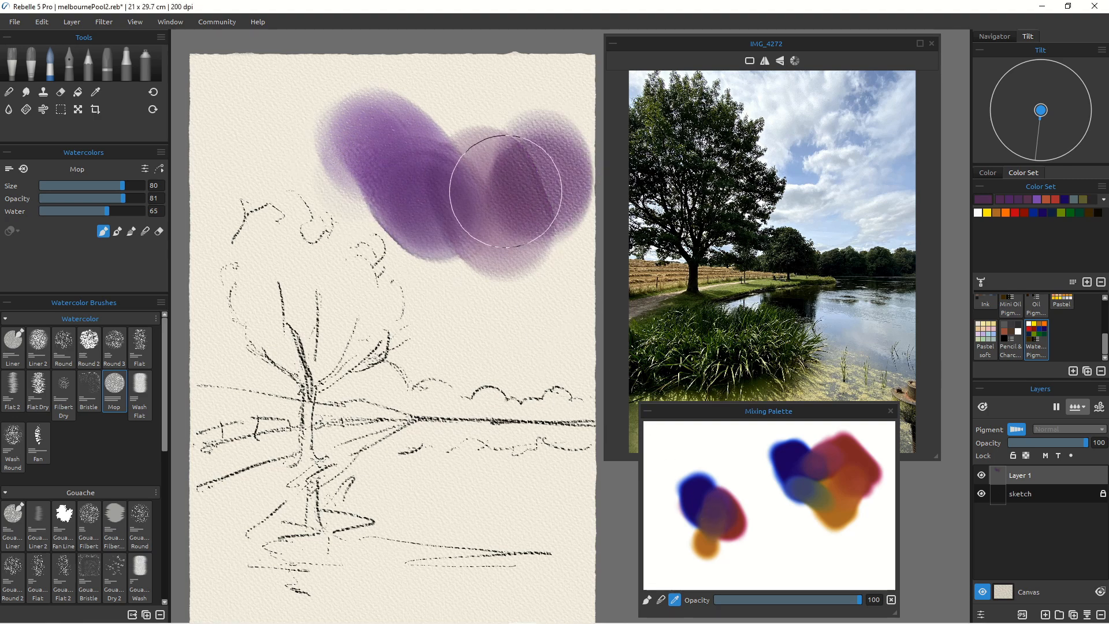
pyautogui.press('Delete')
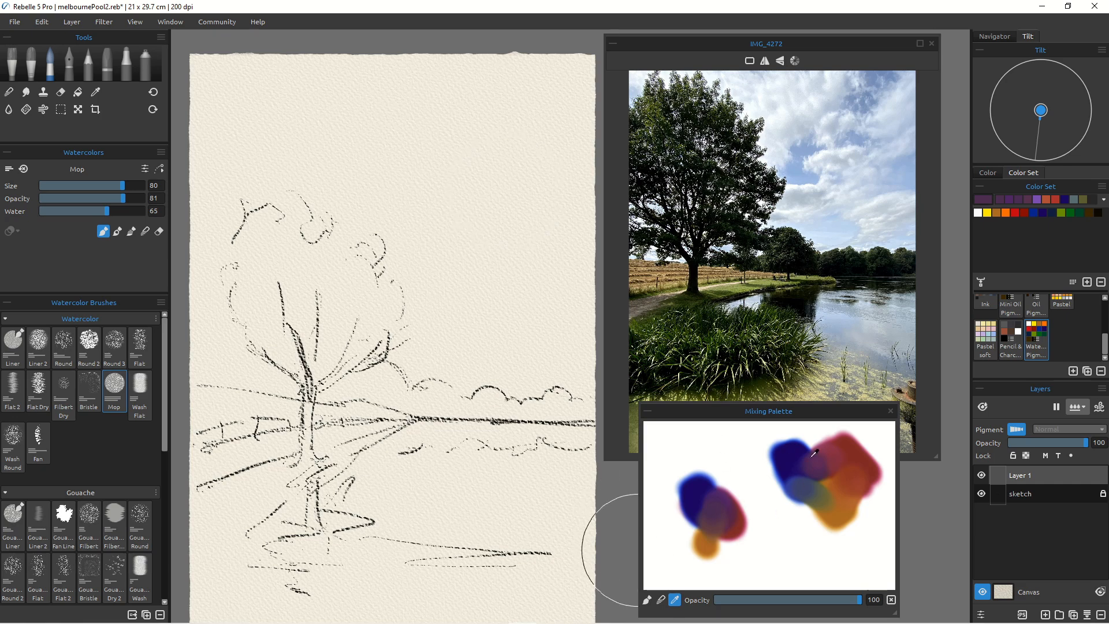
# Step: Clear the mixing palette and paint a dark green blob in its upper-right area
pyautogui.click(891, 600)
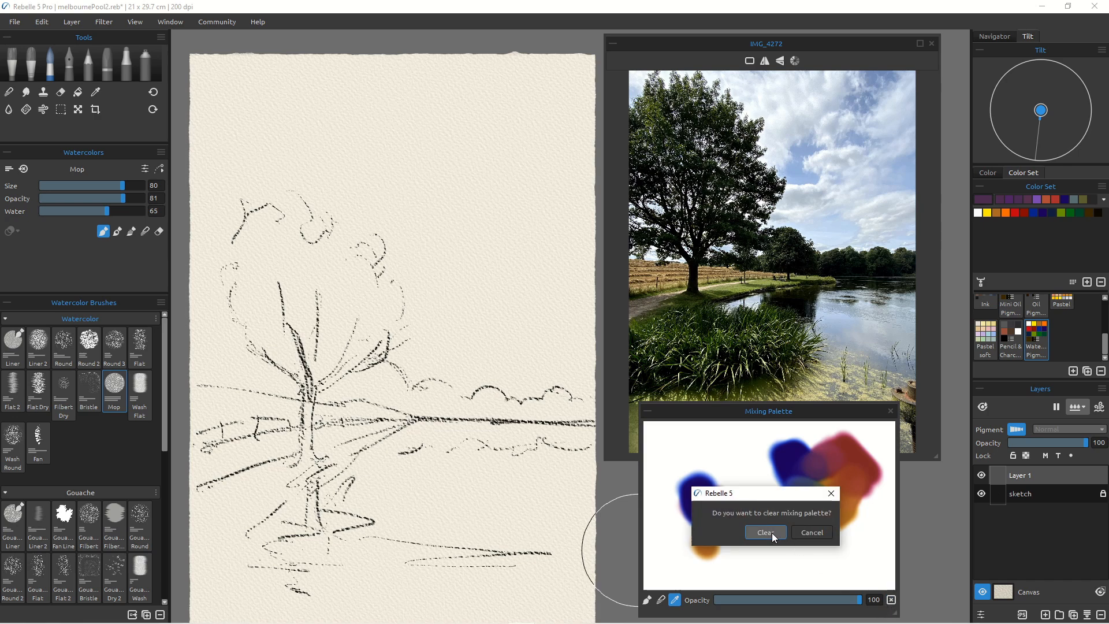
pyautogui.click(765, 532)
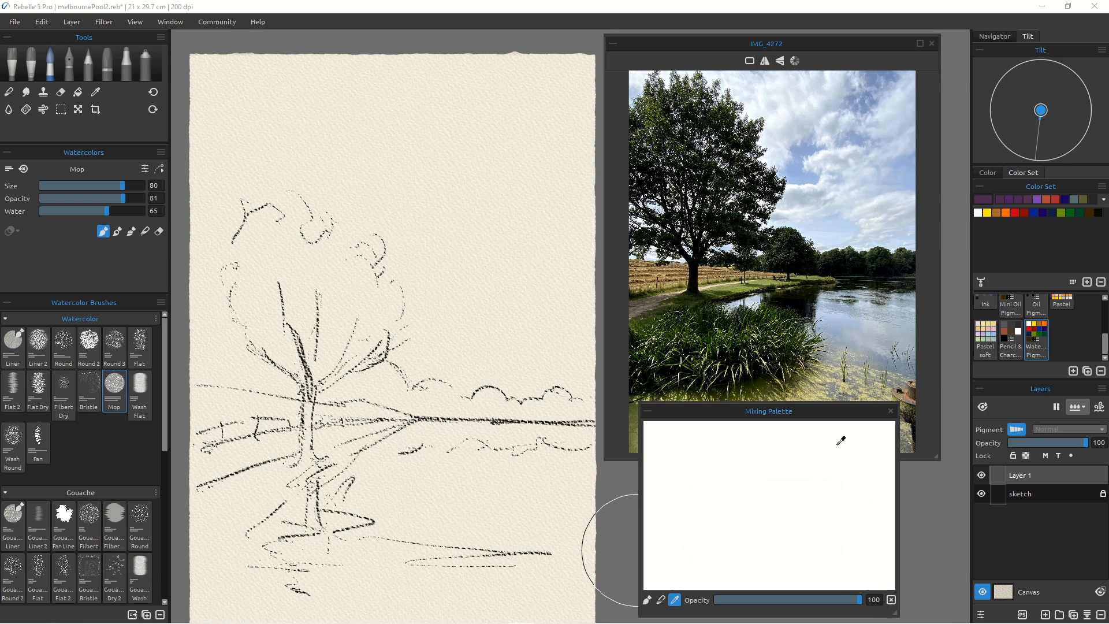
pyautogui.click(1062, 213)
pyautogui.click(1070, 213)
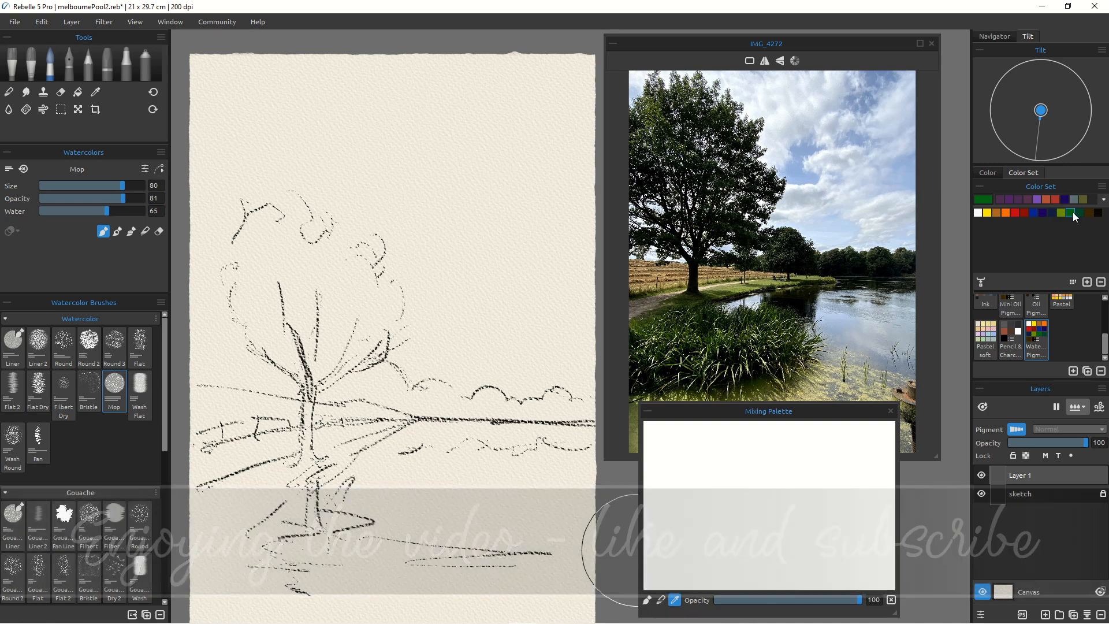
pyautogui.click(1064, 211)
pyautogui.click(1071, 213)
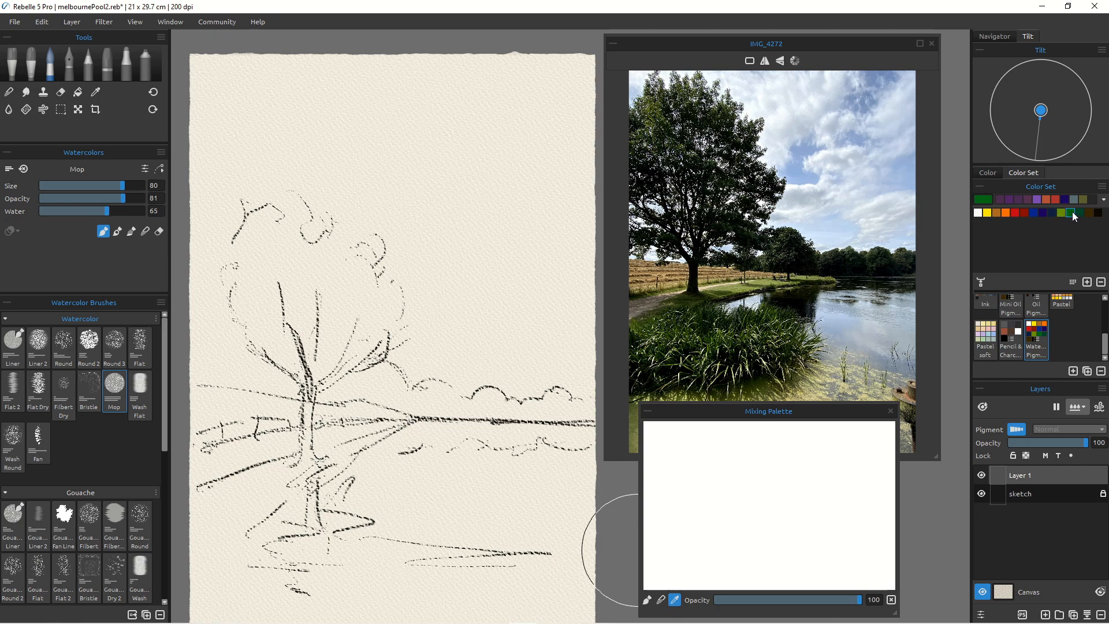
pyautogui.click(814, 460)
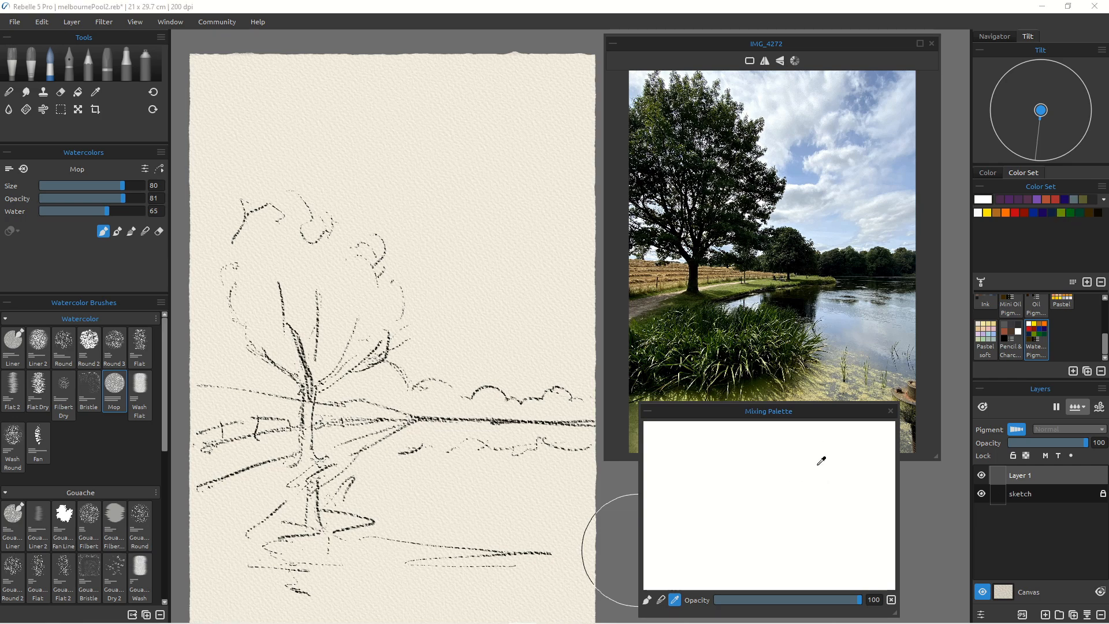
pyautogui.click(647, 600)
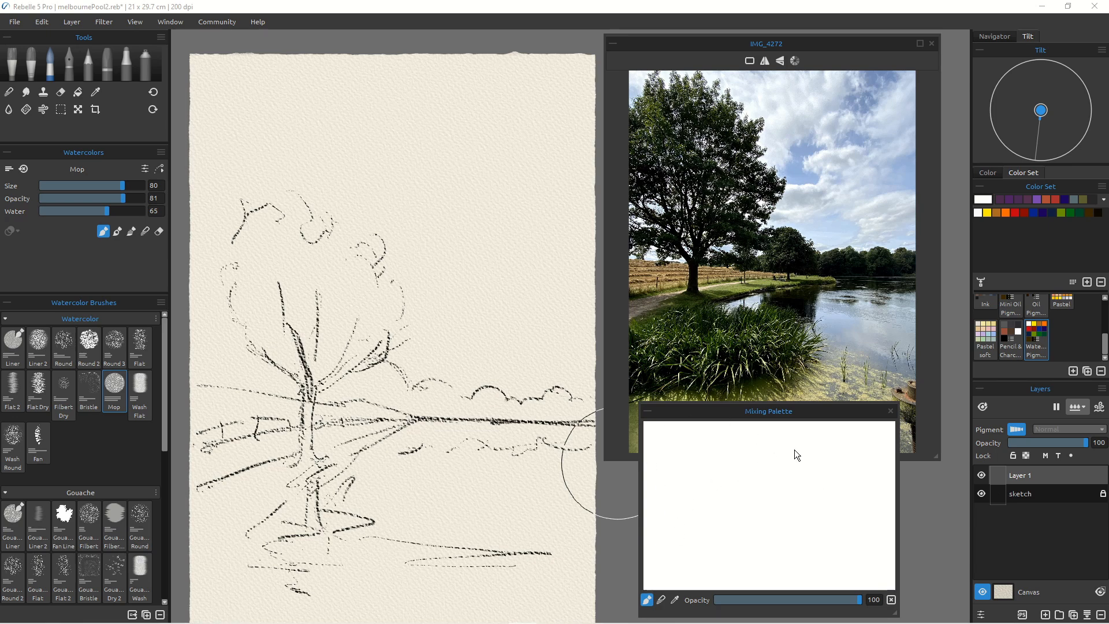
pyautogui.click(1073, 211)
pyautogui.moveTo(842, 443)
pyautogui.mouseDown()
pyautogui.moveTo(856, 468)
pyautogui.moveTo(838, 459)
pyautogui.moveTo(839, 478)
pyautogui.moveTo(842, 445)
pyautogui.moveTo(872, 459)
pyautogui.moveTo(810, 465)
pyautogui.moveTo(834, 473)
pyautogui.mouseUp()
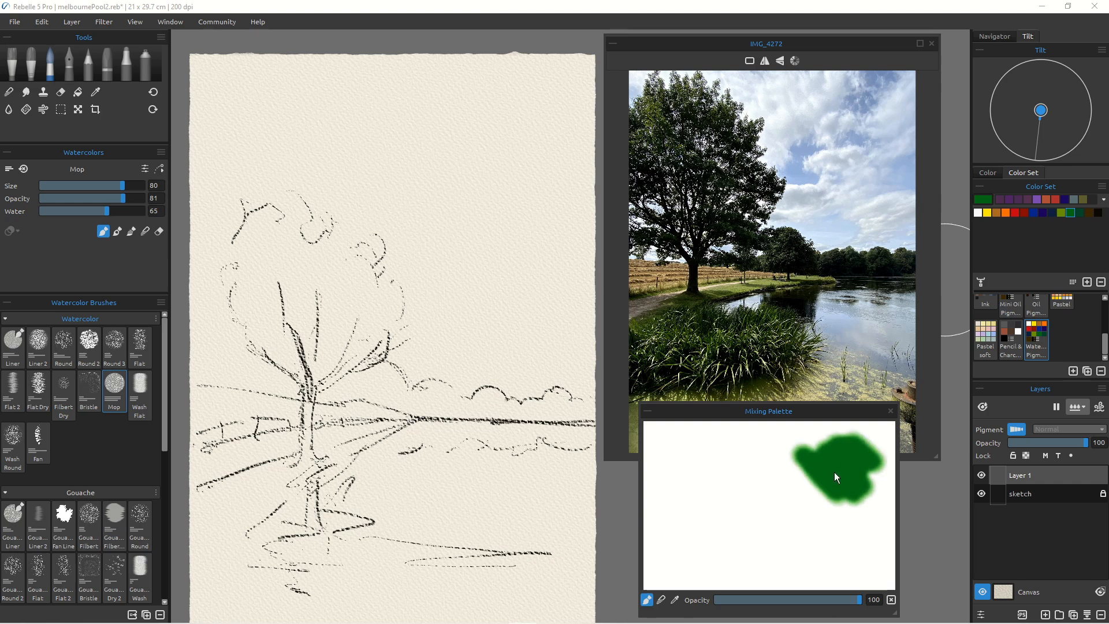
# Step: Add a yellow blob beside the dark green on the mixing palette, and blend the overlap into lighter greens
pyautogui.click(987, 212)
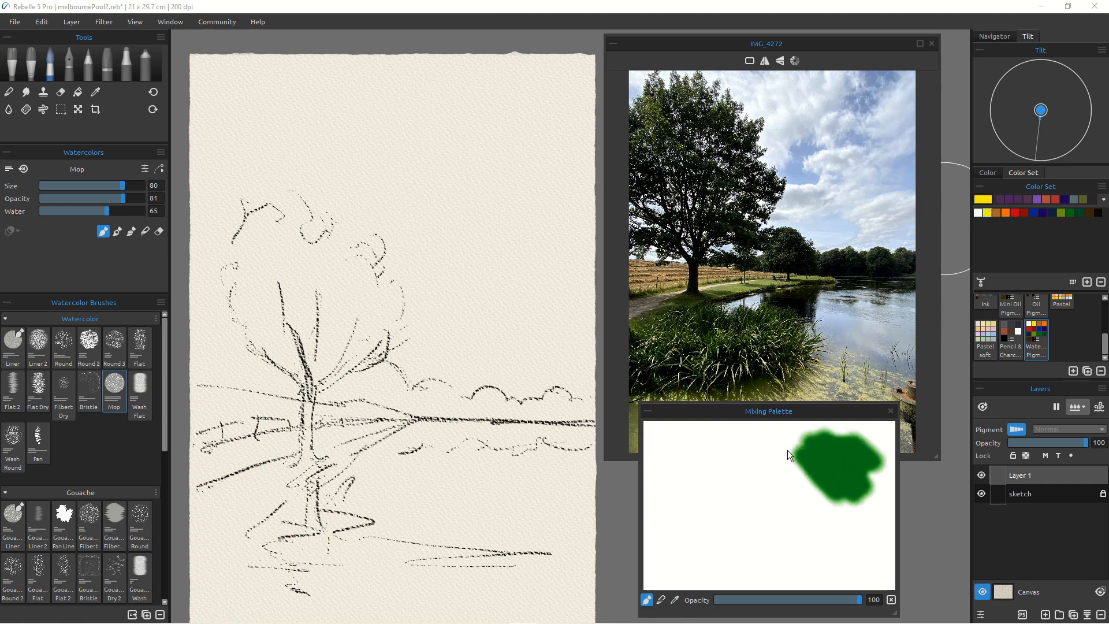
pyautogui.moveTo(788, 452); pyautogui.dragTo(781, 458)
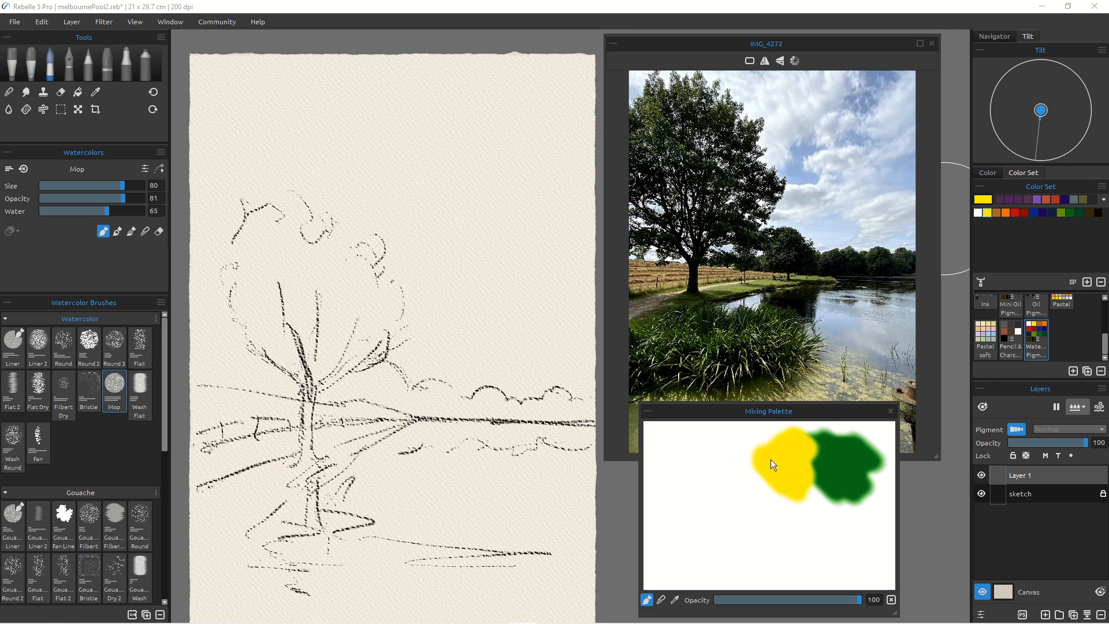
pyautogui.click(661, 600)
pyautogui.moveTo(815, 471)
pyautogui.mouseDown()
pyautogui.moveTo(801, 449)
pyautogui.moveTo(806, 473)
pyautogui.moveTo(823, 438)
pyautogui.moveTo(815, 467)
pyautogui.moveTo(789, 470)
pyautogui.moveTo(825, 445)
pyautogui.moveTo(813, 475)
pyautogui.moveTo(799, 466)
pyautogui.moveTo(811, 475)
pyautogui.mouseUp()
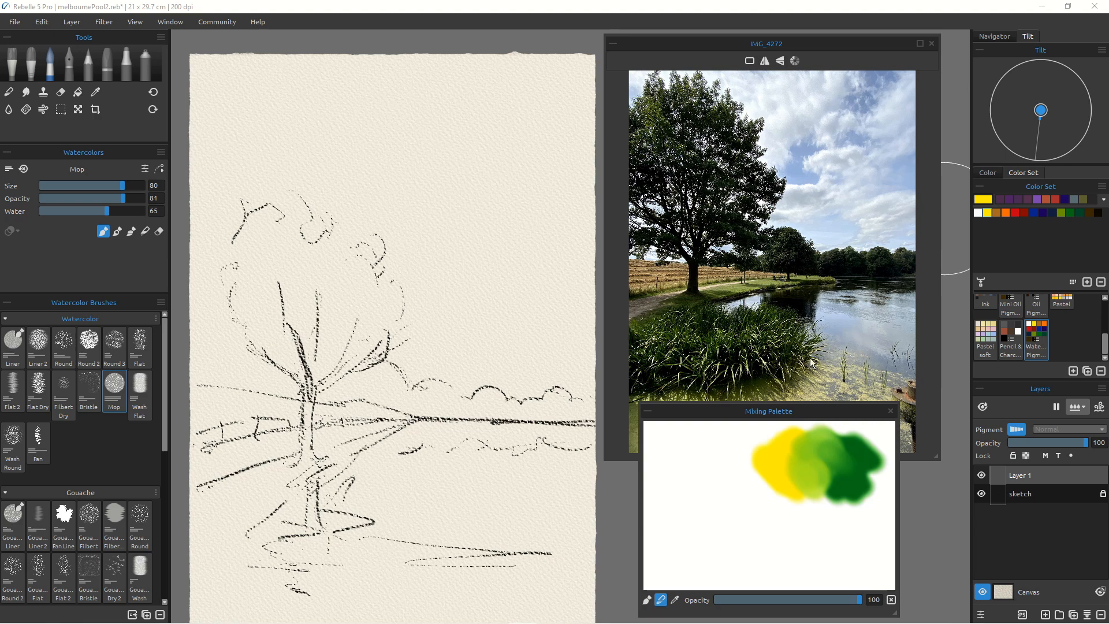
# Step: Paint a dark blue blob below the greens on the mixing palette and blend it into blue, teal and pale green shades
pyautogui.click(1052, 212)
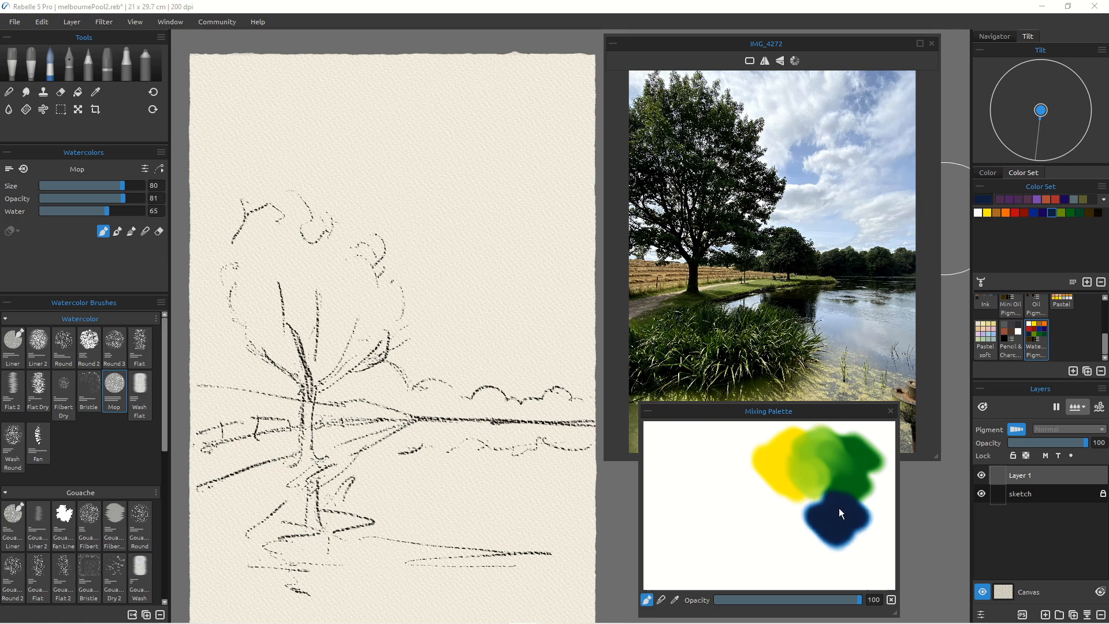
pyautogui.click(660, 599)
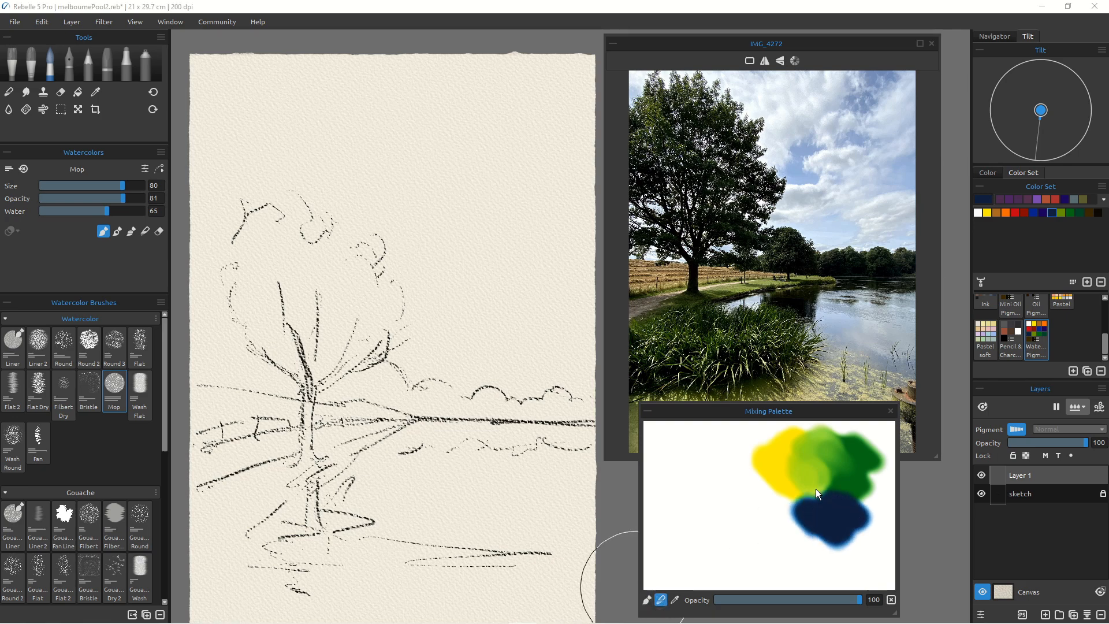
pyautogui.moveTo(816, 483)
pyautogui.mouseDown()
pyautogui.moveTo(845, 501)
pyautogui.moveTo(861, 491)
pyautogui.moveTo(836, 510)
pyautogui.mouseUp()
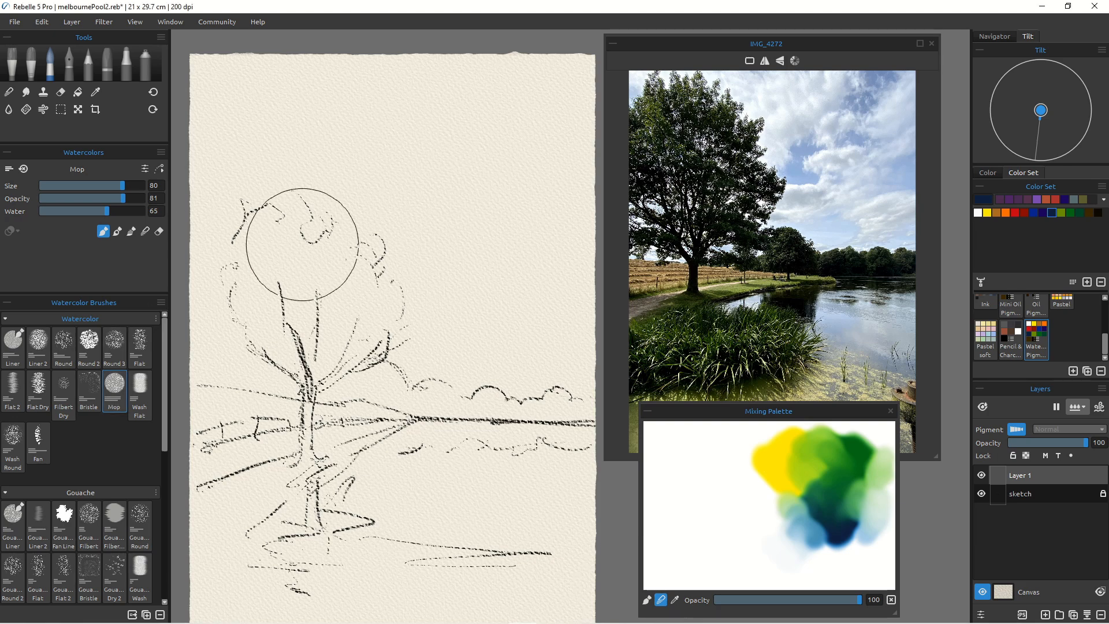
# Step: Test broad blue strokes across the sky above and beside the sketched tree, and clear them from Layer 1
pyautogui.moveTo(527, 56)
pyautogui.mouseDown()
pyautogui.moveTo(411, 145)
pyautogui.moveTo(576, 108)
pyautogui.moveTo(501, 180)
pyautogui.moveTo(579, 194)
pyautogui.moveTo(582, 257)
pyautogui.moveTo(400, 322)
pyautogui.moveTo(584, 212)
pyautogui.moveTo(489, 277)
pyautogui.moveTo(592, 140)
pyautogui.moveTo(589, 78)
pyautogui.moveTo(578, 60)
pyautogui.moveTo(335, 88)
pyautogui.moveTo(385, 45)
pyautogui.moveTo(297, 123)
pyautogui.mouseUp()
pyautogui.moveTo(270, 185); pyautogui.dragTo(277, 197)
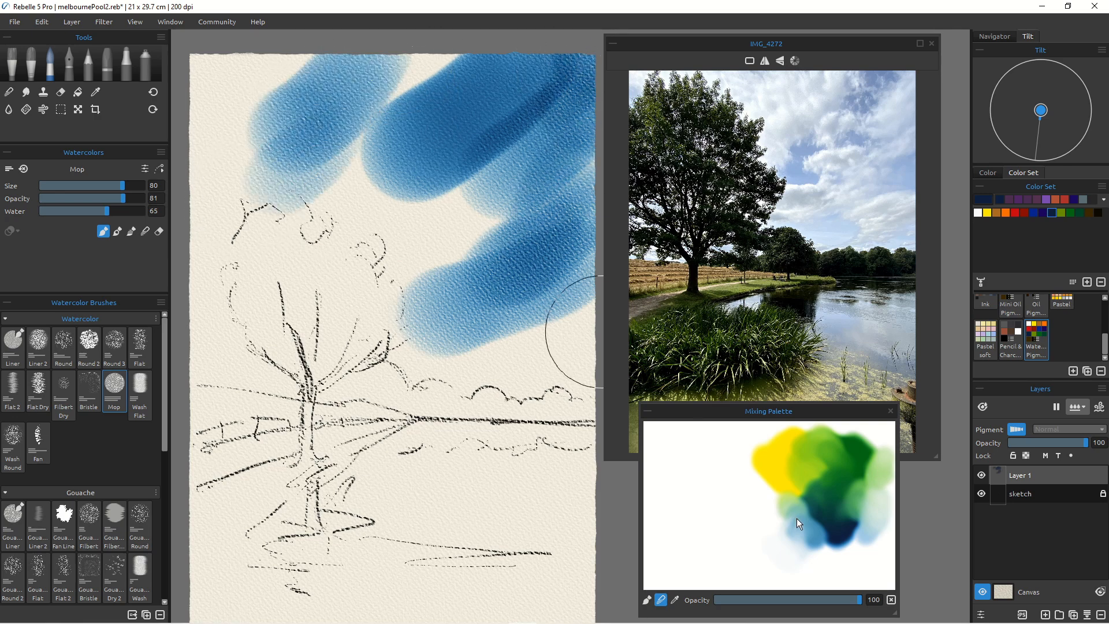
pyautogui.moveTo(490, 196)
pyautogui.mouseDown()
pyautogui.moveTo(386, 261)
pyautogui.moveTo(501, 207)
pyautogui.moveTo(433, 260)
pyautogui.mouseUp()
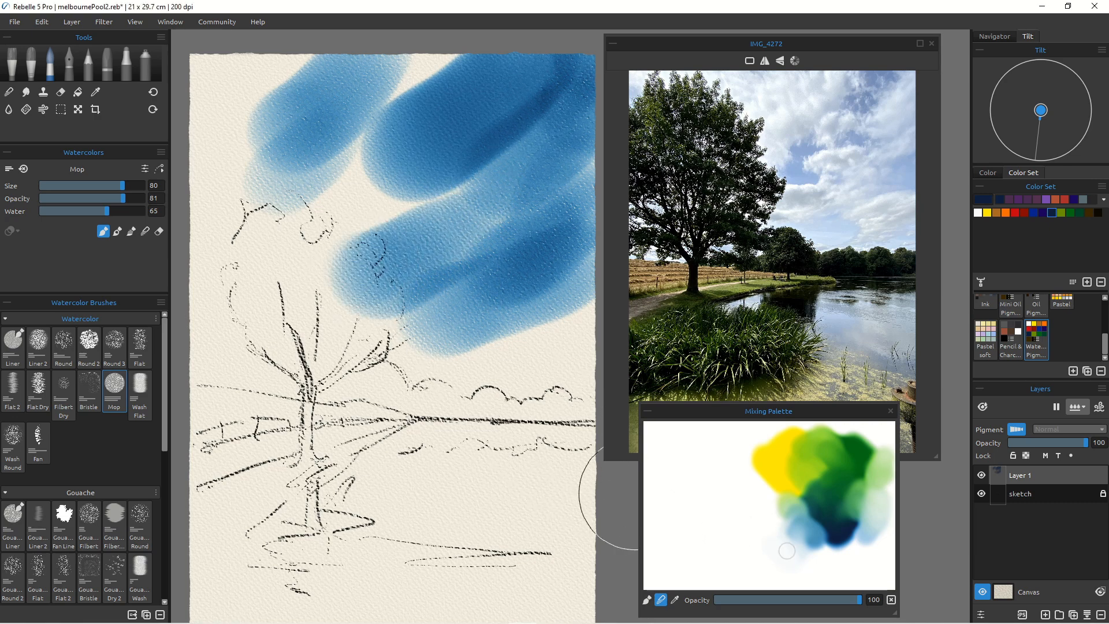
pyautogui.moveTo(569, 315); pyautogui.dragTo(458, 359)
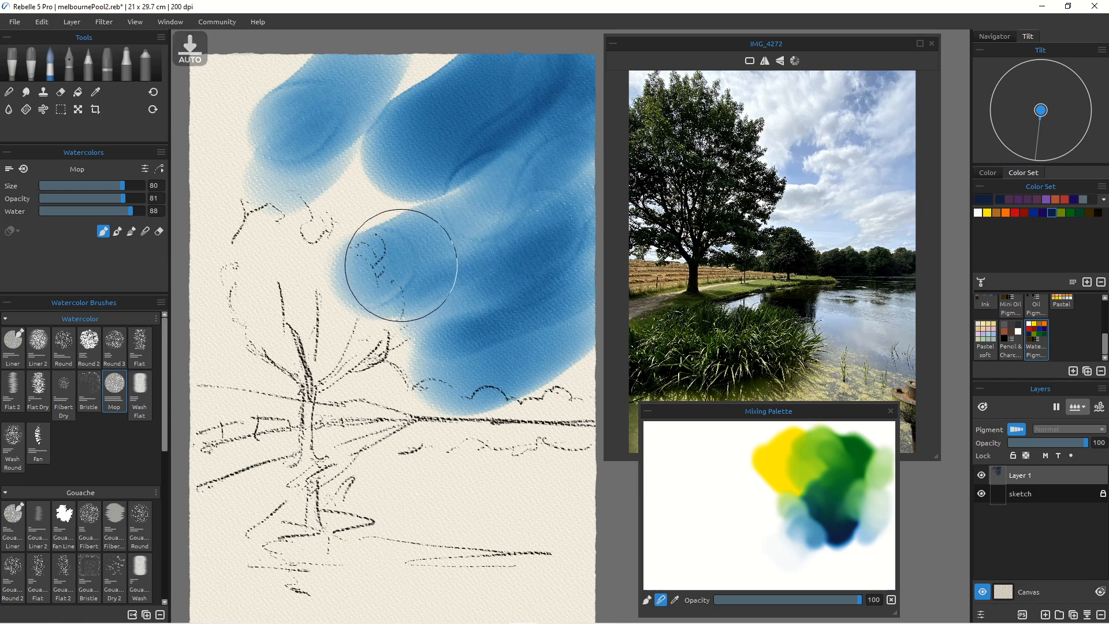
pyautogui.press('Delete')
# Step: Set the Mop brush opacity to 54 and paint diagonal strokes in blues sampled from the mix across the sky's upper-right area
pyautogui.moveTo(95, 198); pyautogui.dragTo(97, 198)
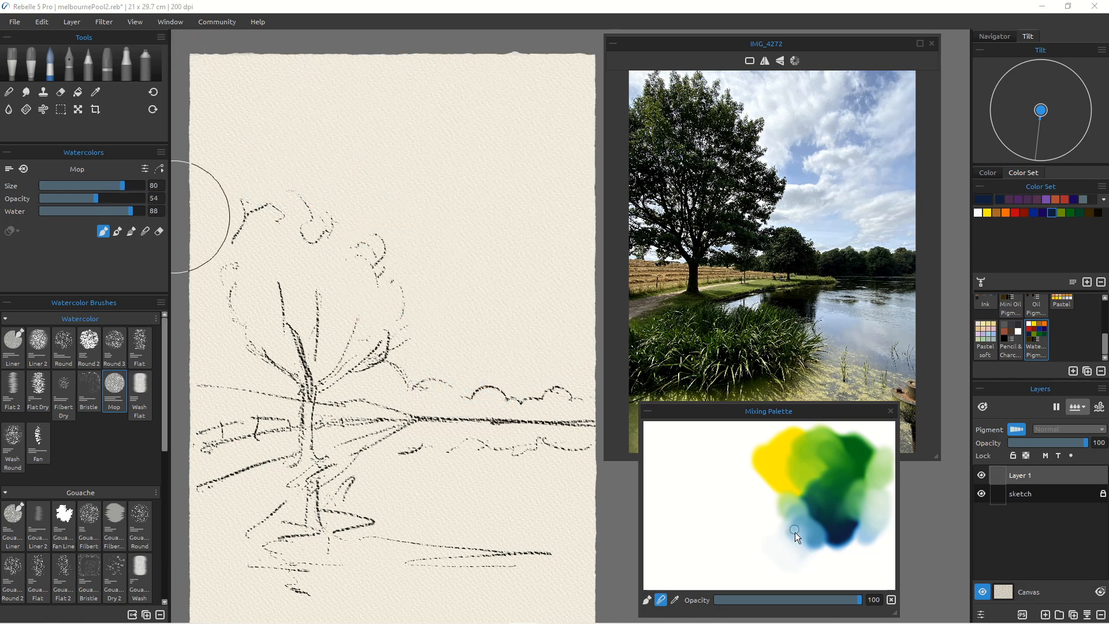
pyautogui.click(674, 601)
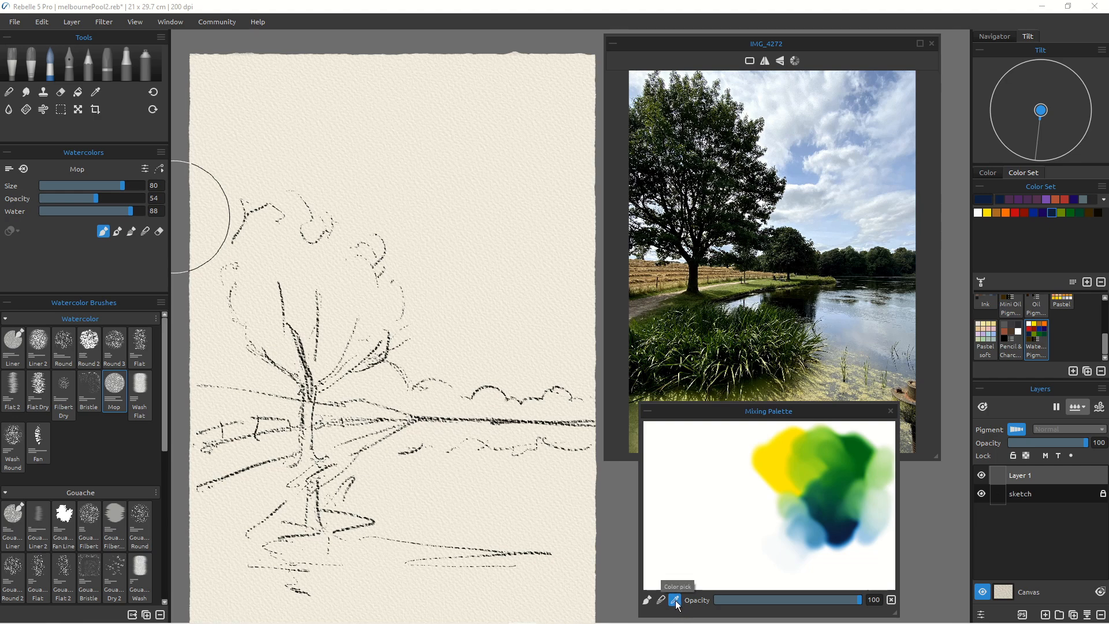
pyautogui.click(813, 527)
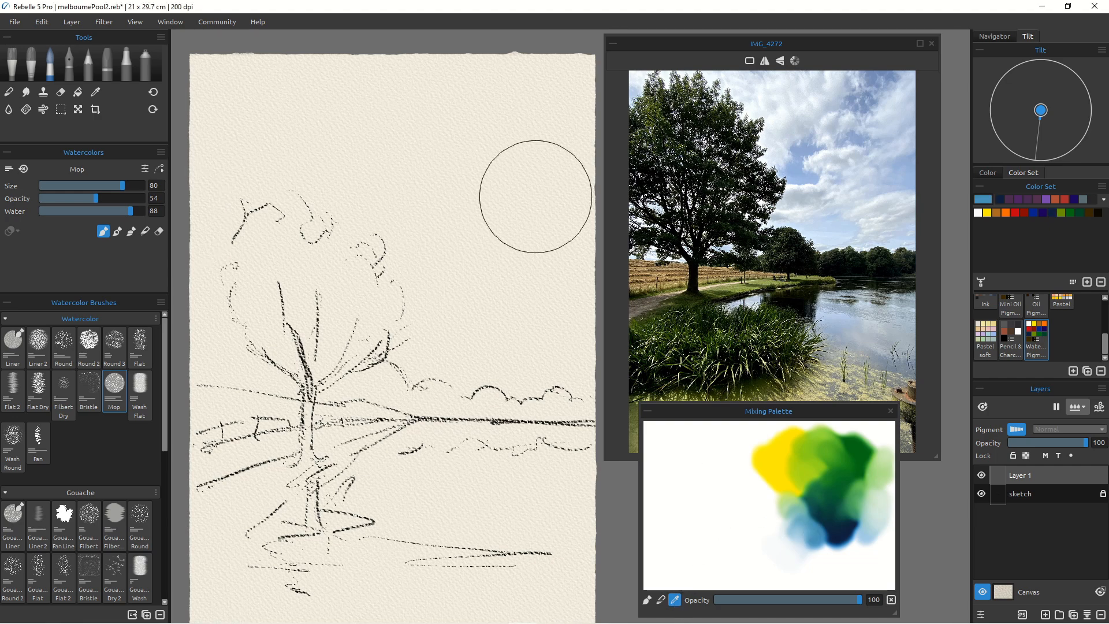
pyautogui.moveTo(574, 59); pyautogui.dragTo(563, 187)
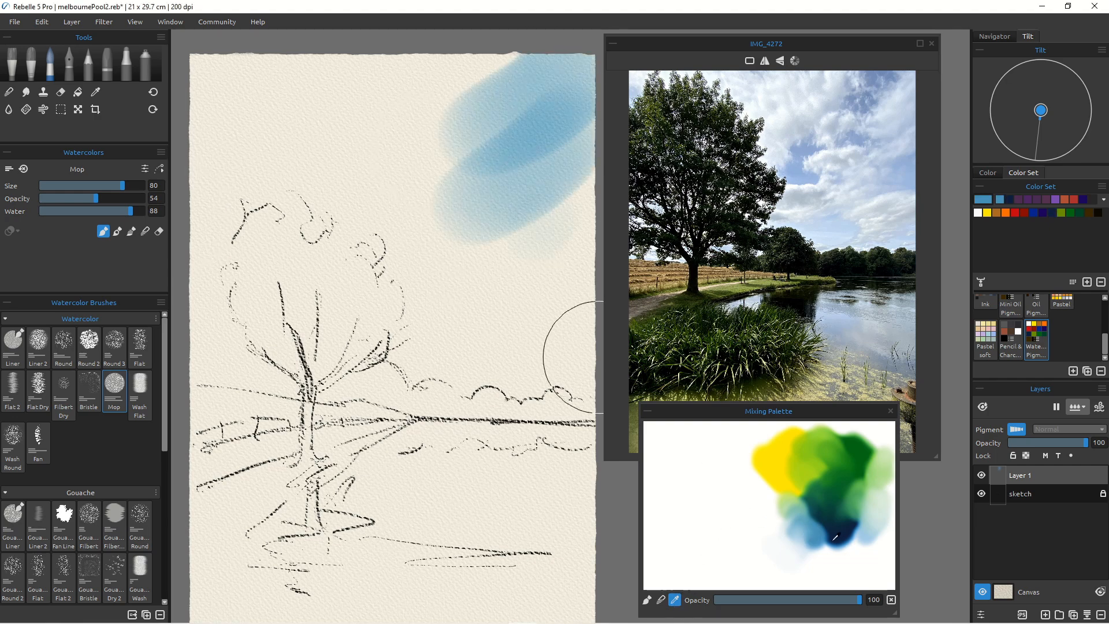
pyautogui.moveTo(557, 74)
pyautogui.mouseDown()
pyautogui.moveTo(448, 161)
pyautogui.moveTo(577, 96)
pyautogui.moveTo(592, 138)
pyautogui.mouseUp()
pyautogui.moveTo(583, 208); pyautogui.dragTo(462, 289)
# Step: Sample a pale blue from the mix and wash it over the rest of the upper sky and down towards the distant trees
pyautogui.click(788, 536)
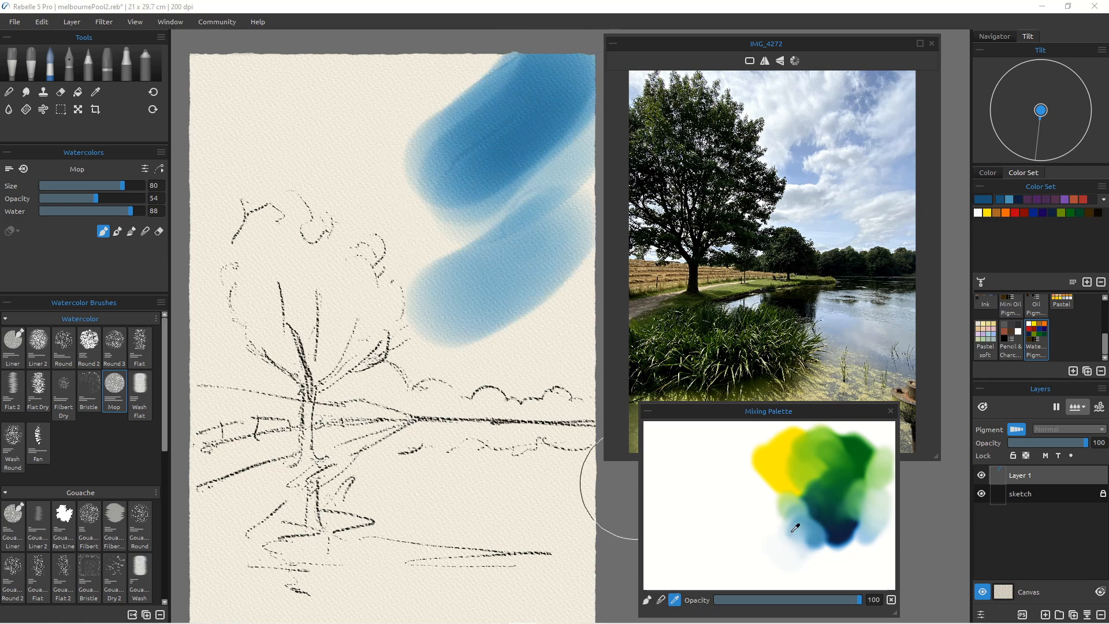
pyautogui.moveTo(535, 282)
pyautogui.mouseDown()
pyautogui.moveTo(565, 310)
pyautogui.moveTo(510, 350)
pyautogui.mouseUp()
pyautogui.moveTo(535, 166)
pyautogui.mouseDown()
pyautogui.moveTo(431, 241)
pyautogui.moveTo(438, 225)
pyautogui.moveTo(390, 141)
pyautogui.mouseUp()
pyautogui.moveTo(290, 164)
pyautogui.mouseDown()
pyautogui.moveTo(270, 102)
pyautogui.moveTo(199, 97)
pyautogui.moveTo(341, 164)
pyautogui.moveTo(326, 182)
pyautogui.moveTo(394, 169)
pyautogui.mouseUp()
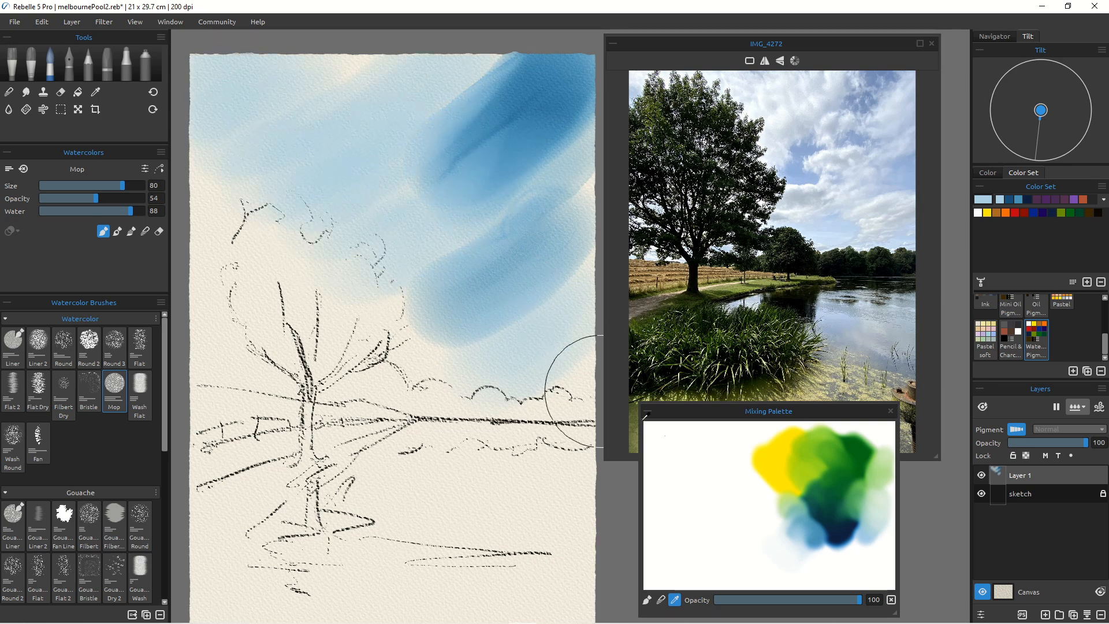
# Step: Sample light green from the mix and wash it over the upper-left sky, the tree area and the sky above the horizon
pyautogui.click(782, 509)
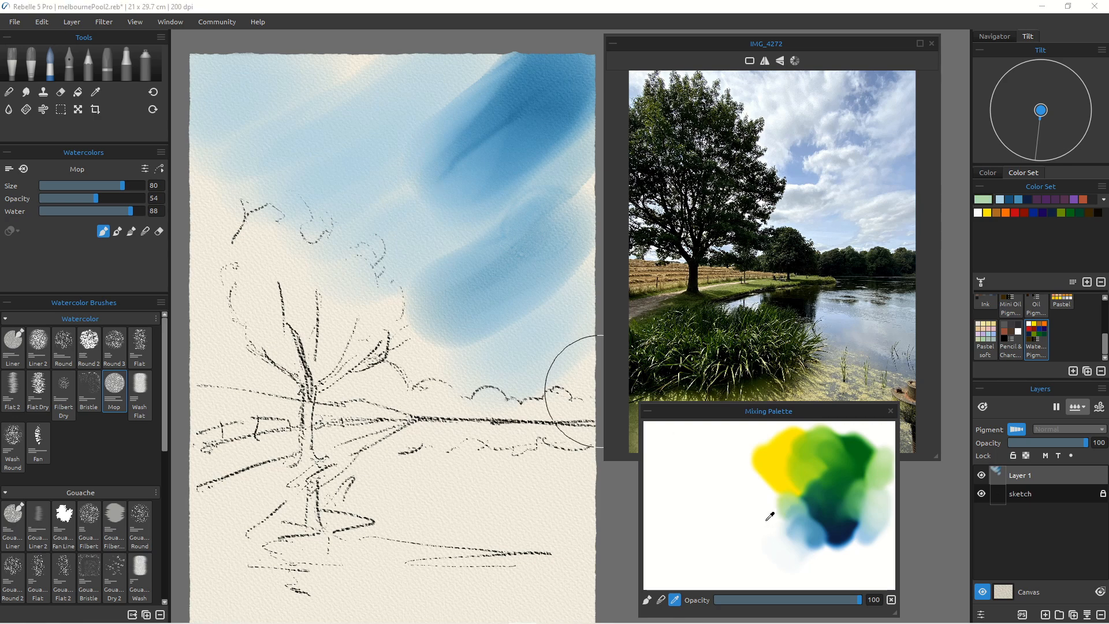
pyautogui.moveTo(310, 154)
pyautogui.mouseDown()
pyautogui.moveTo(248, 190)
pyautogui.moveTo(226, 188)
pyautogui.moveTo(229, 152)
pyautogui.moveTo(191, 143)
pyautogui.mouseUp()
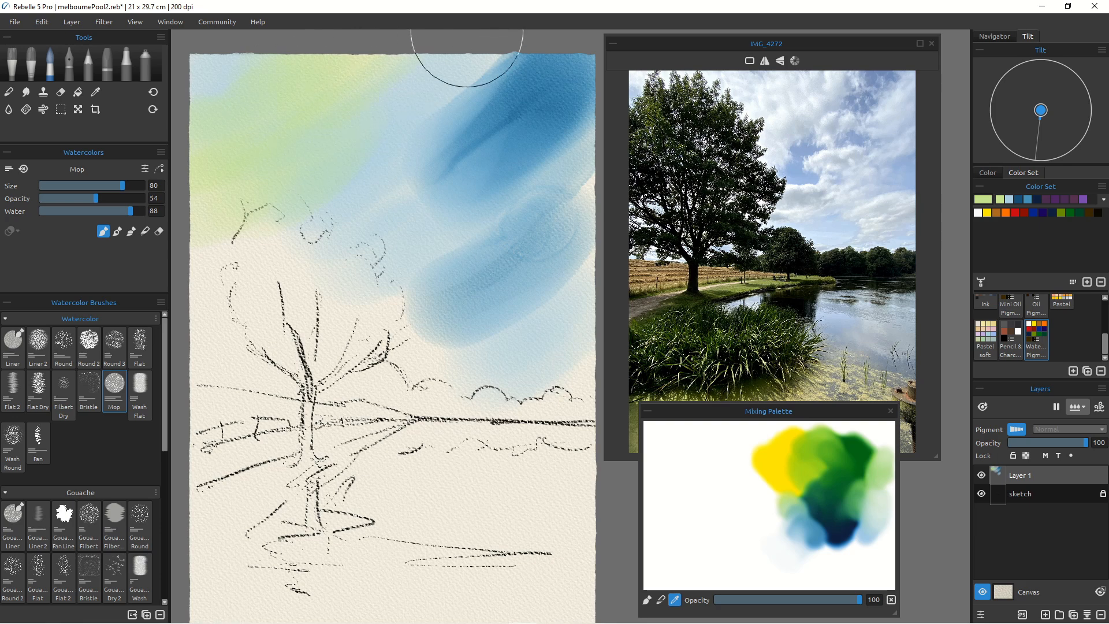
pyautogui.moveTo(439, 361); pyautogui.dragTo(590, 325)
pyautogui.click(616, 260)
pyautogui.moveTo(522, 355); pyautogui.dragTo(395, 352)
pyautogui.moveTo(326, 294)
pyautogui.mouseDown()
pyautogui.moveTo(283, 257)
pyautogui.moveTo(264, 227)
pyautogui.mouseUp()
pyautogui.moveTo(308, 354)
pyautogui.mouseDown()
pyautogui.moveTo(232, 401)
pyautogui.moveTo(265, 428)
pyautogui.mouseUp()
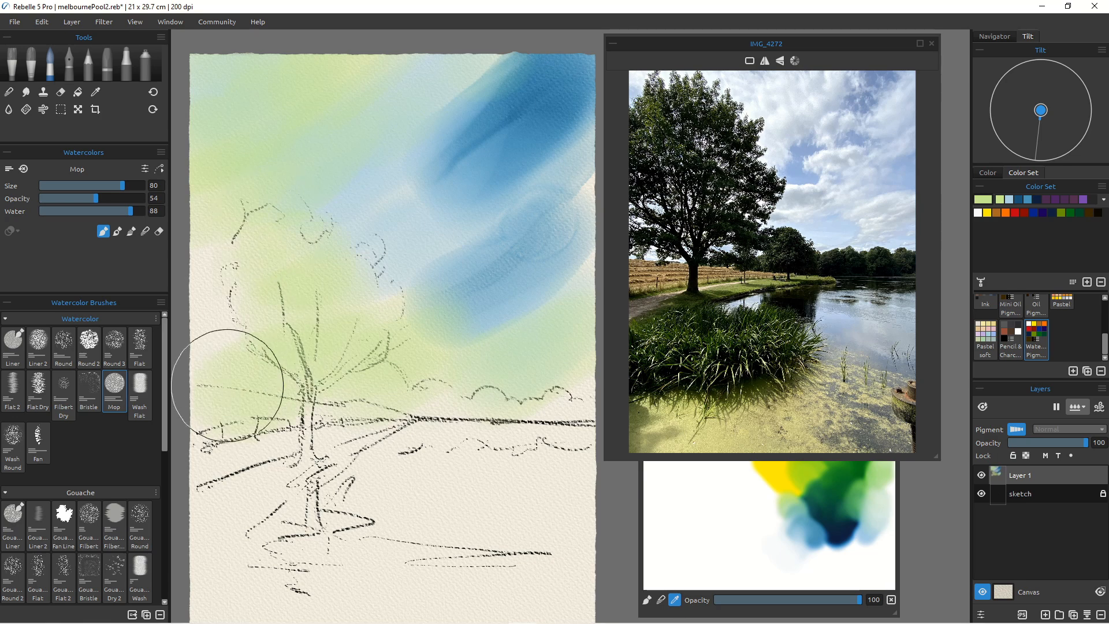
# Step: Sample a medium blue from the mix and add diagonal strokes across the sky to deepen it and blend into the green
pyautogui.click(807, 534)
pyautogui.moveTo(557, 185)
pyautogui.mouseDown()
pyautogui.moveTo(551, 306)
pyautogui.moveTo(485, 104)
pyautogui.moveTo(441, 154)
pyautogui.moveTo(470, 74)
pyautogui.moveTo(324, 122)
pyautogui.mouseUp()
pyautogui.moveTo(371, 86); pyautogui.dragTo(300, 116)
pyautogui.moveTo(576, 156); pyautogui.dragTo(509, 283)
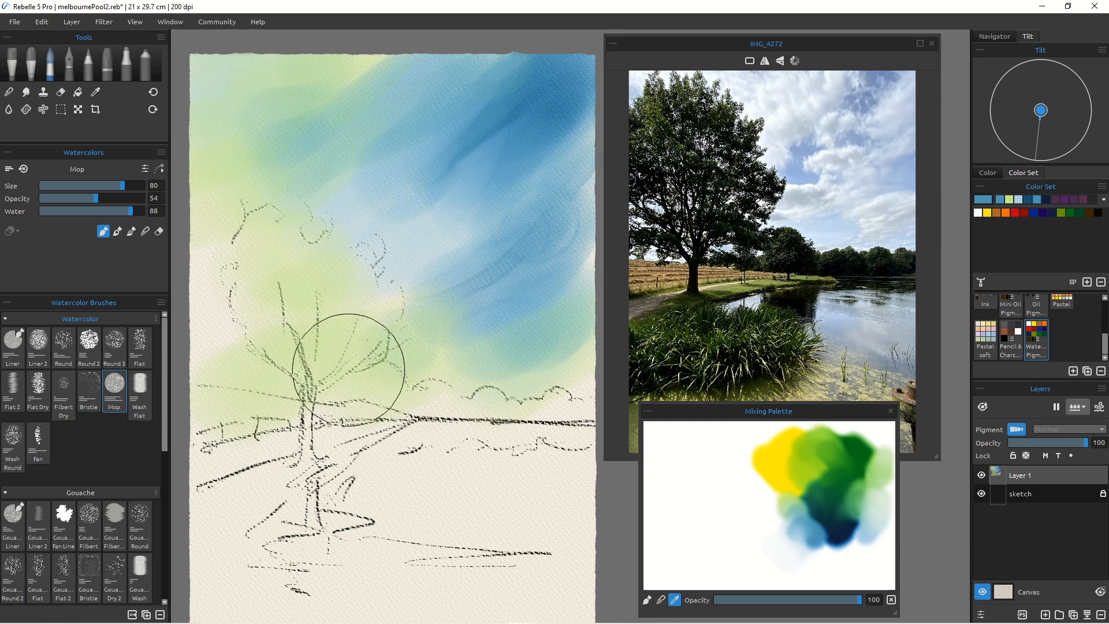
# Step: Pause the paint diffusion and brush diagonal blue strokes over the lake below the horizon
pyautogui.press('p')
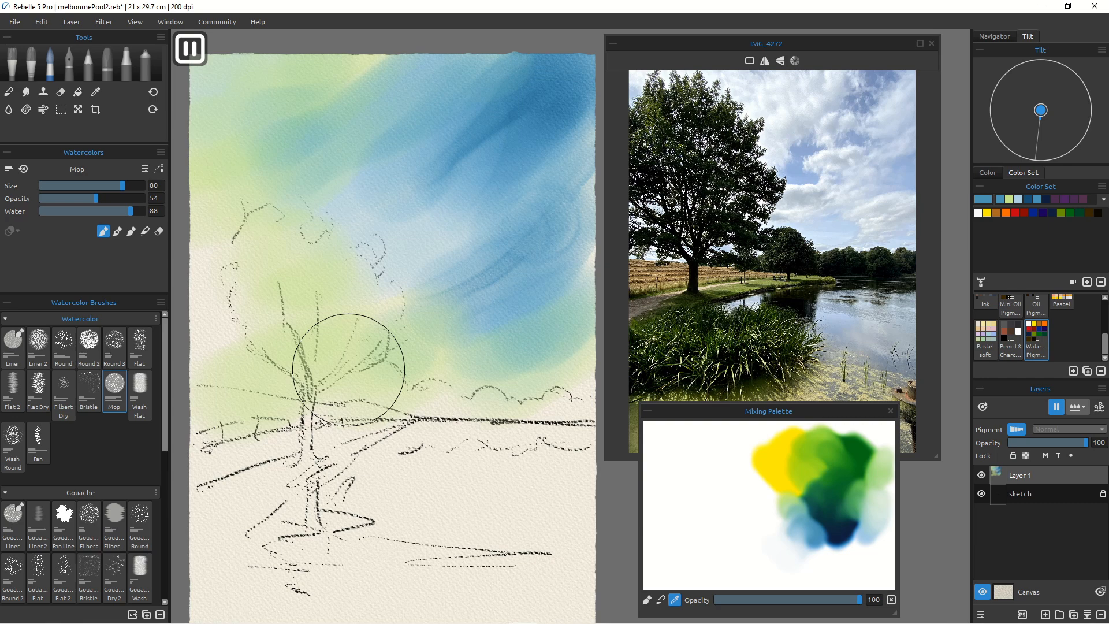
pyautogui.moveTo(503, 476); pyautogui.dragTo(400, 498)
pyautogui.moveTo(558, 541)
pyautogui.mouseDown()
pyautogui.moveTo(596, 535)
pyautogui.moveTo(462, 603)
pyautogui.mouseUp()
pyautogui.moveTo(494, 524); pyautogui.dragTo(322, 583)
# Step: Layer light green and pale blue strokes sampled from the mix over the lake and foreground, and resume the diffusion
pyautogui.click(782, 499)
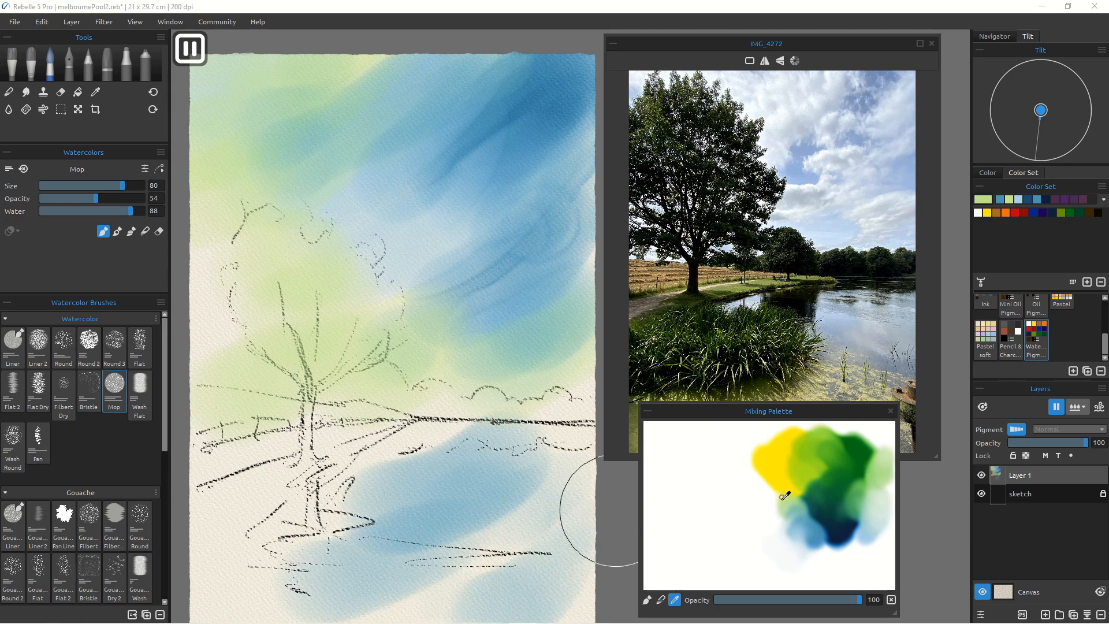
pyautogui.moveTo(486, 450); pyautogui.dragTo(370, 510)
pyautogui.moveTo(384, 473)
pyautogui.mouseDown()
pyautogui.moveTo(212, 558)
pyautogui.moveTo(242, 542)
pyautogui.mouseUp()
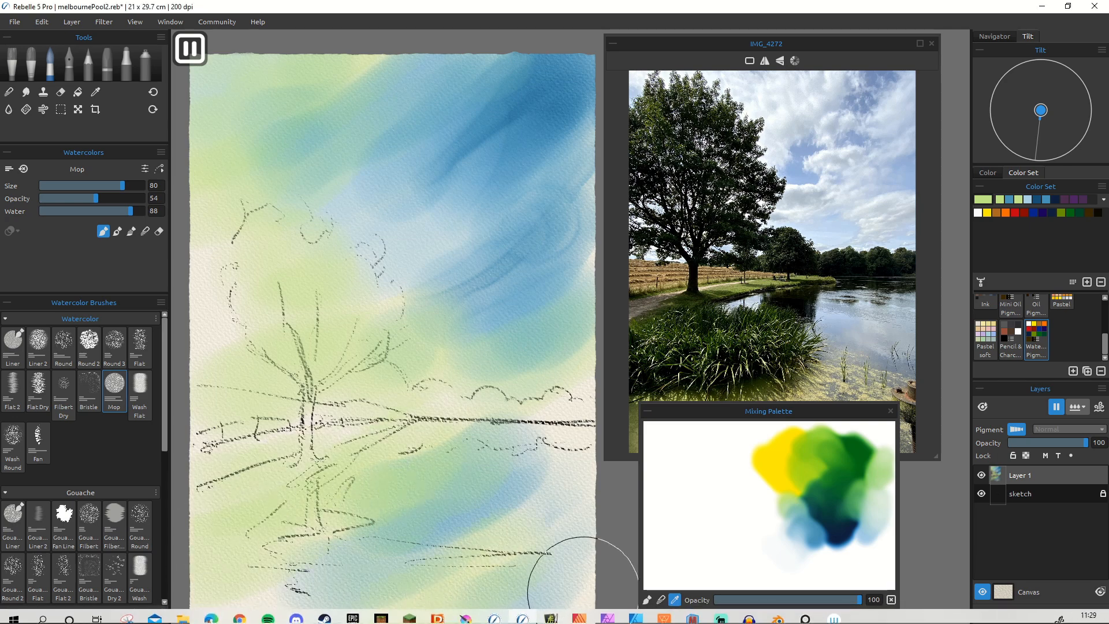
pyautogui.click(797, 531)
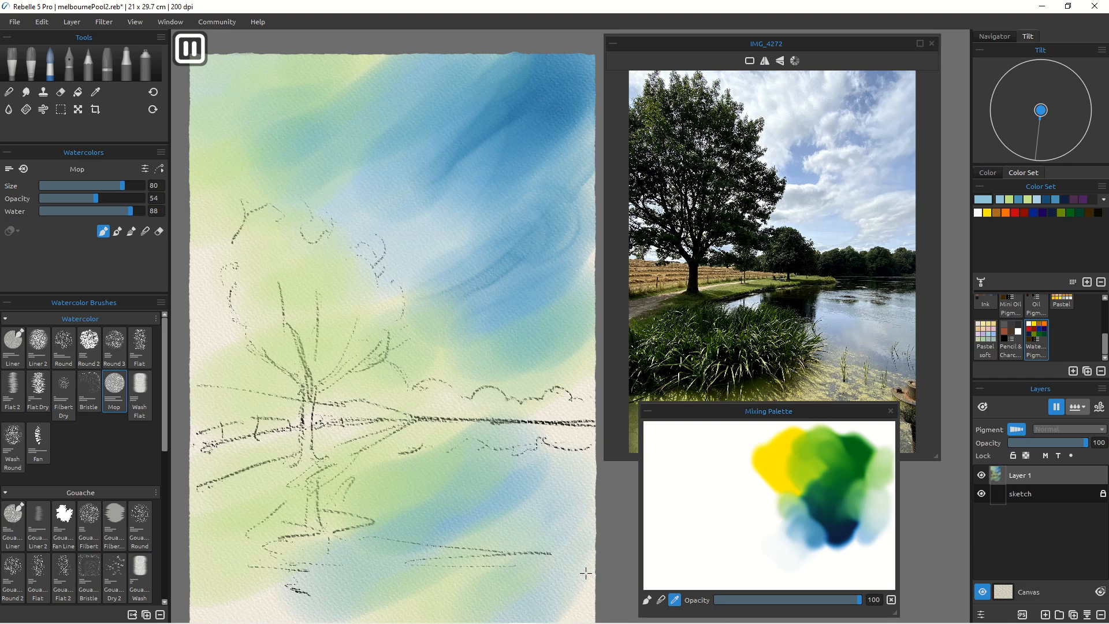
pyautogui.moveTo(519, 569); pyautogui.dragTo(208, 503)
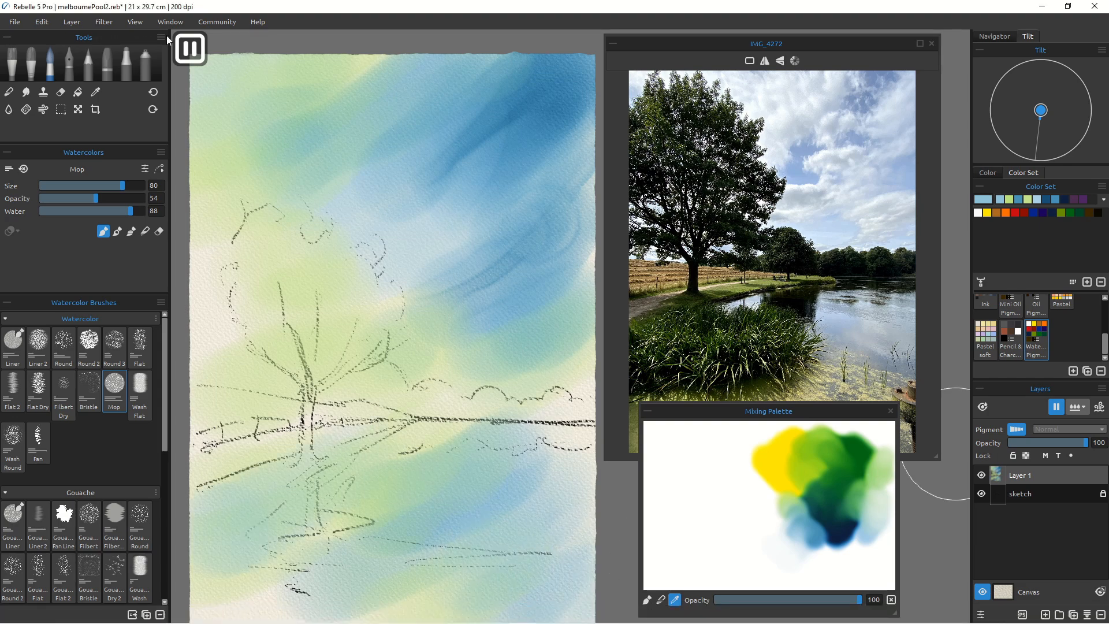
pyautogui.click(191, 48)
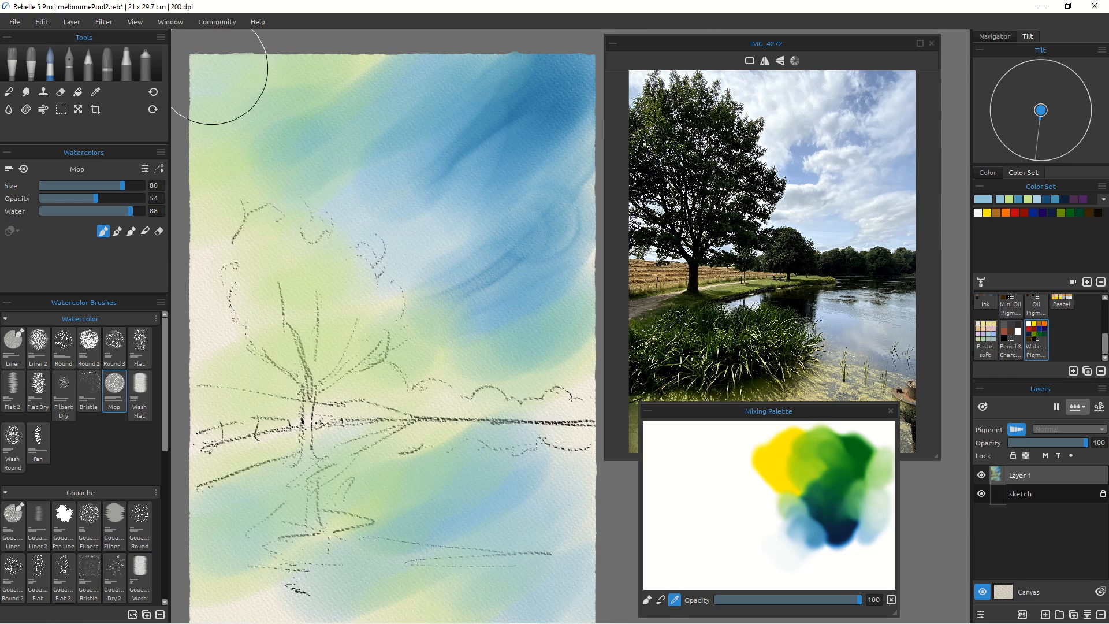
# Step: Erase the wash inside the outlines of the tree crown and the distant treeline with the Square Soft eraser at size 40
pyautogui.click(61, 92)
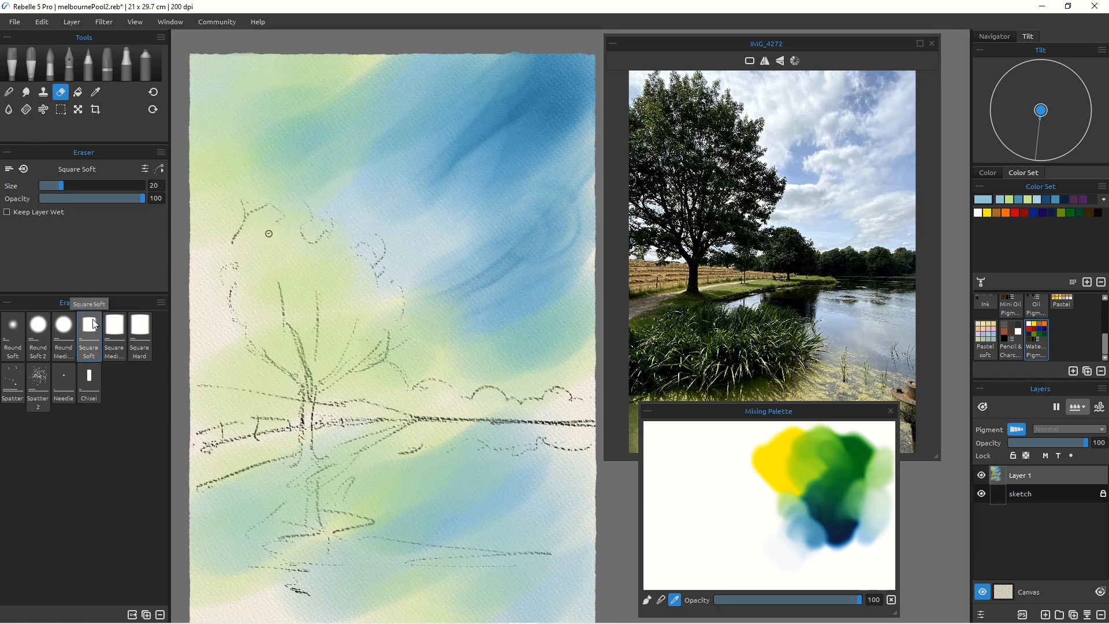
pyautogui.press(']')
pyautogui.press(']')
pyautogui.press(']')
pyautogui.press(']')
pyautogui.press(']')
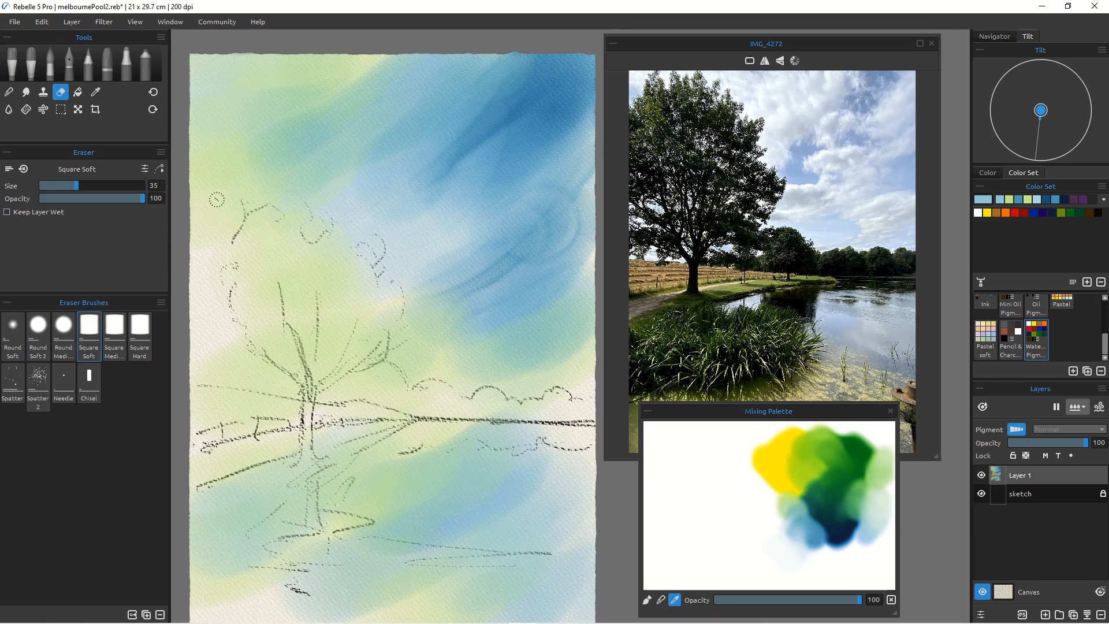
pyautogui.press('[')
pyautogui.moveTo(281, 221)
pyautogui.mouseDown()
pyautogui.moveTo(245, 241)
pyautogui.moveTo(243, 230)
pyautogui.moveTo(320, 255)
pyautogui.moveTo(332, 231)
pyautogui.moveTo(321, 250)
pyautogui.moveTo(291, 226)
pyautogui.moveTo(314, 260)
pyautogui.moveTo(341, 238)
pyautogui.moveTo(380, 246)
pyautogui.moveTo(365, 246)
pyautogui.moveTo(363, 286)
pyautogui.moveTo(382, 284)
pyautogui.moveTo(393, 313)
pyautogui.moveTo(332, 246)
pyautogui.moveTo(351, 273)
pyautogui.moveTo(346, 314)
pyautogui.moveTo(372, 303)
pyautogui.moveTo(380, 315)
pyautogui.moveTo(354, 304)
pyautogui.mouseUp()
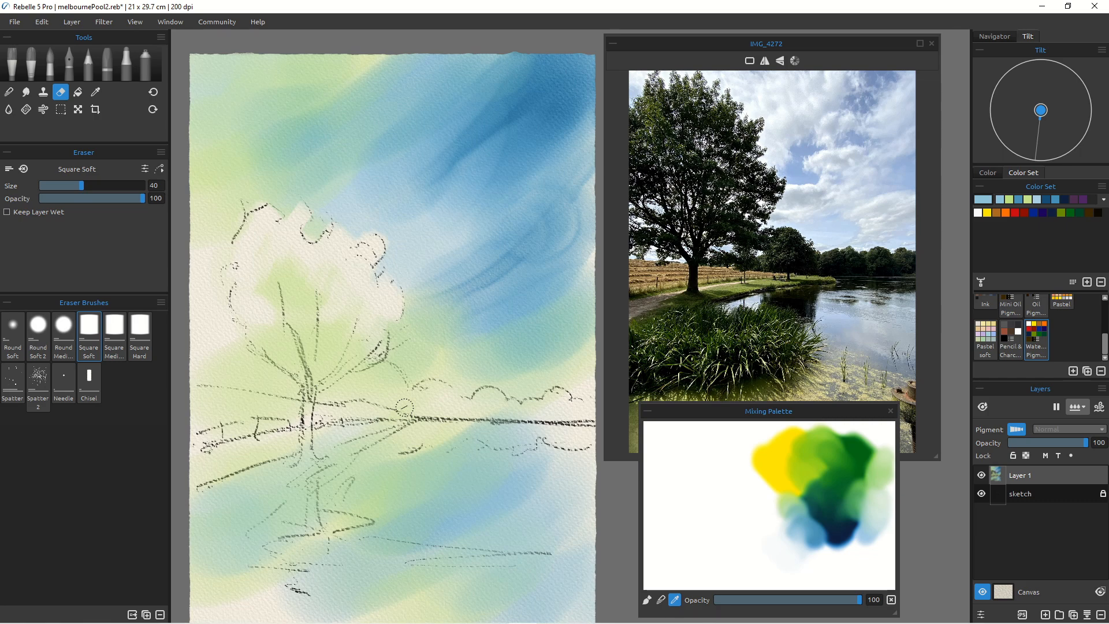
pyautogui.moveTo(375, 373)
pyautogui.mouseDown()
pyautogui.moveTo(401, 401)
pyautogui.moveTo(384, 398)
pyautogui.mouseUp()
pyautogui.moveTo(469, 403)
pyautogui.mouseDown()
pyautogui.moveTo(497, 399)
pyautogui.moveTo(501, 413)
pyautogui.moveTo(550, 403)
pyautogui.mouseUp()
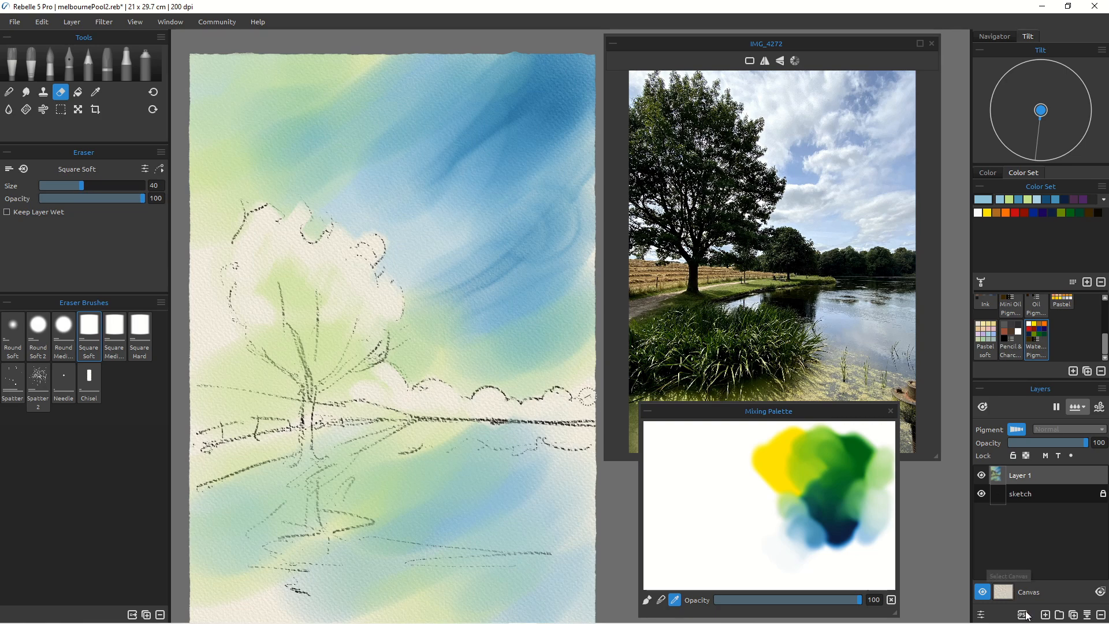
# Step: Add a new layer above Layer 1 and wet the whole layer
pyautogui.click(1046, 616)
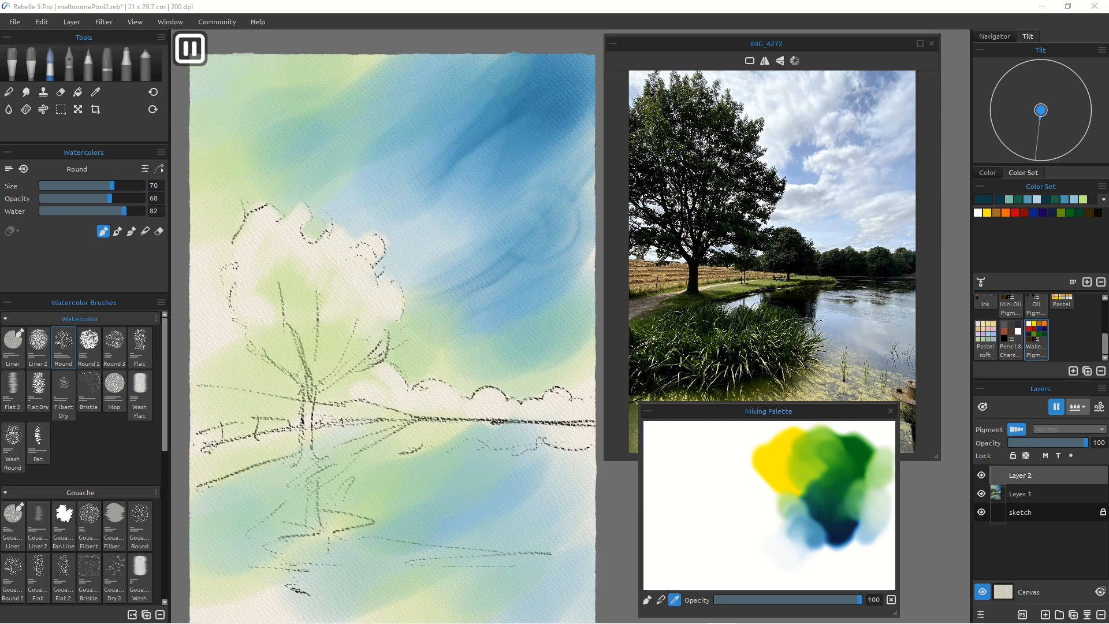
pyautogui.click(10, 110)
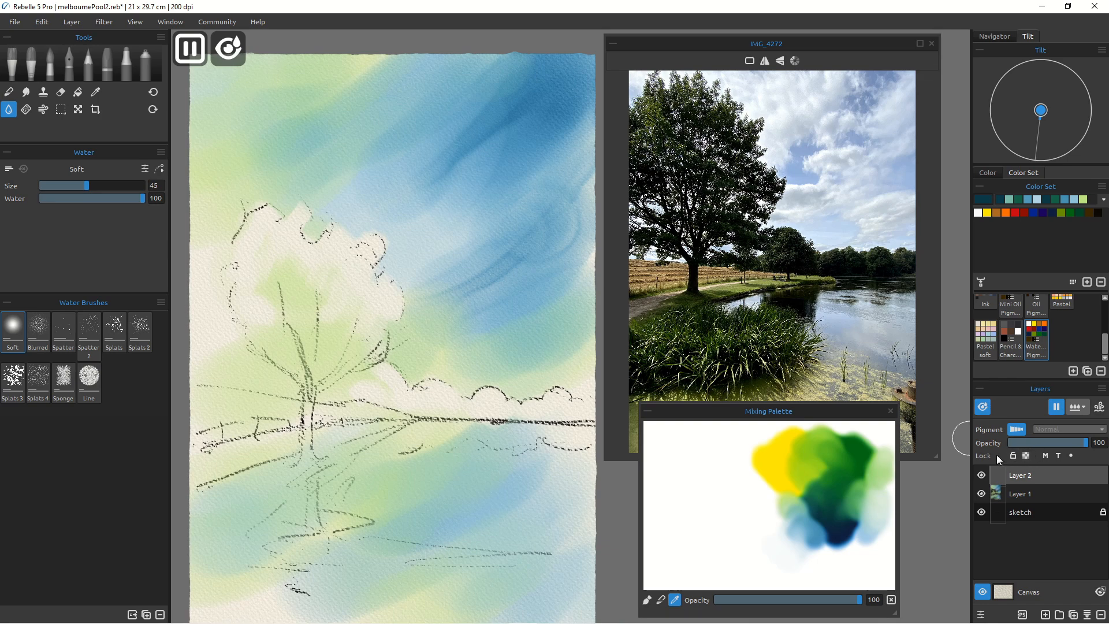
pyautogui.click(1081, 408)
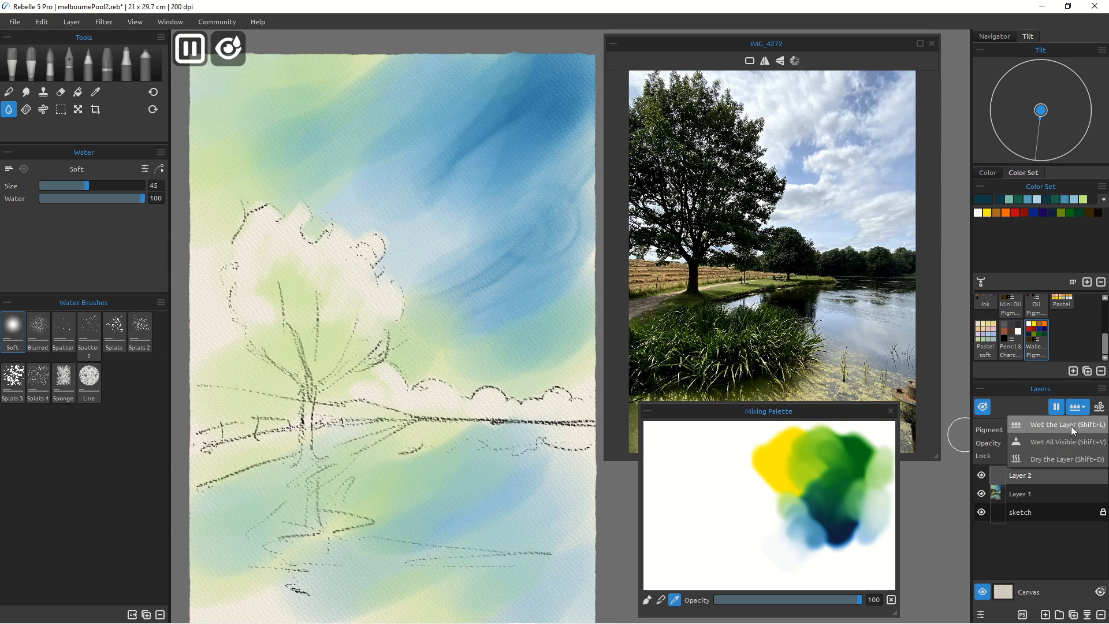
pyautogui.click(1071, 425)
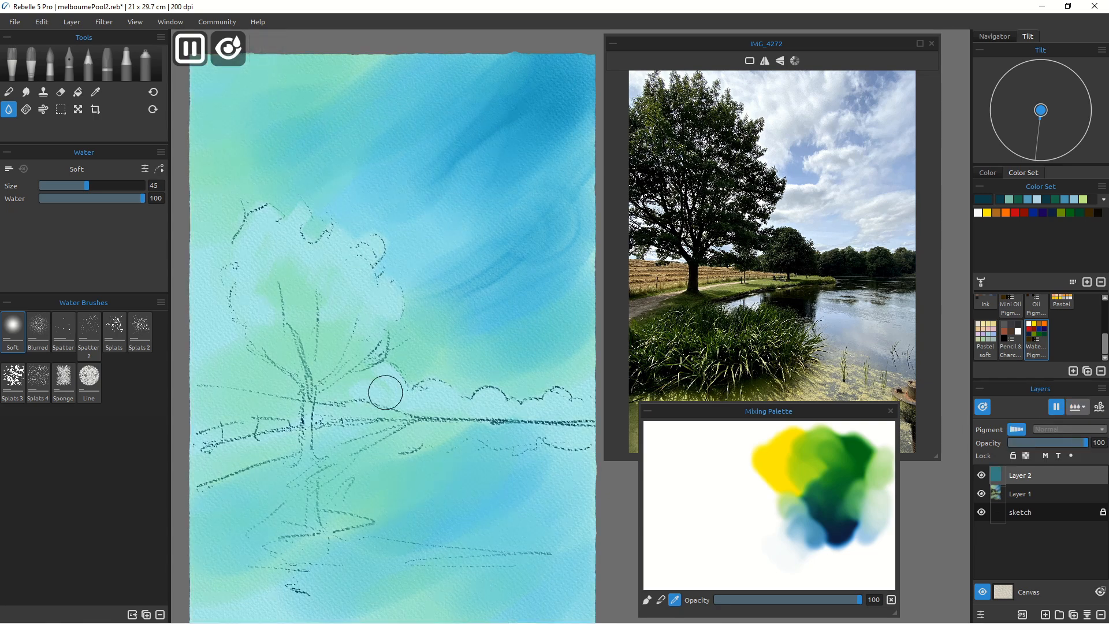
# Step: Paint the distant treeline and its reflection with a smaller Round watercolor brush in teal and blue sampled from the mix
pyautogui.click(51, 68)
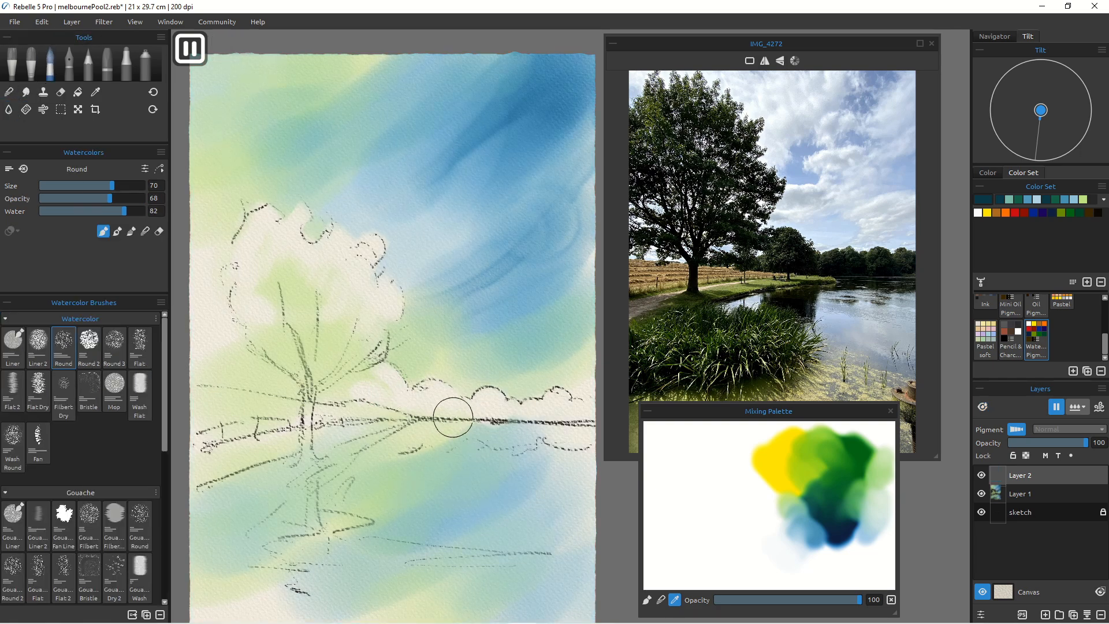
pyautogui.click(804, 510)
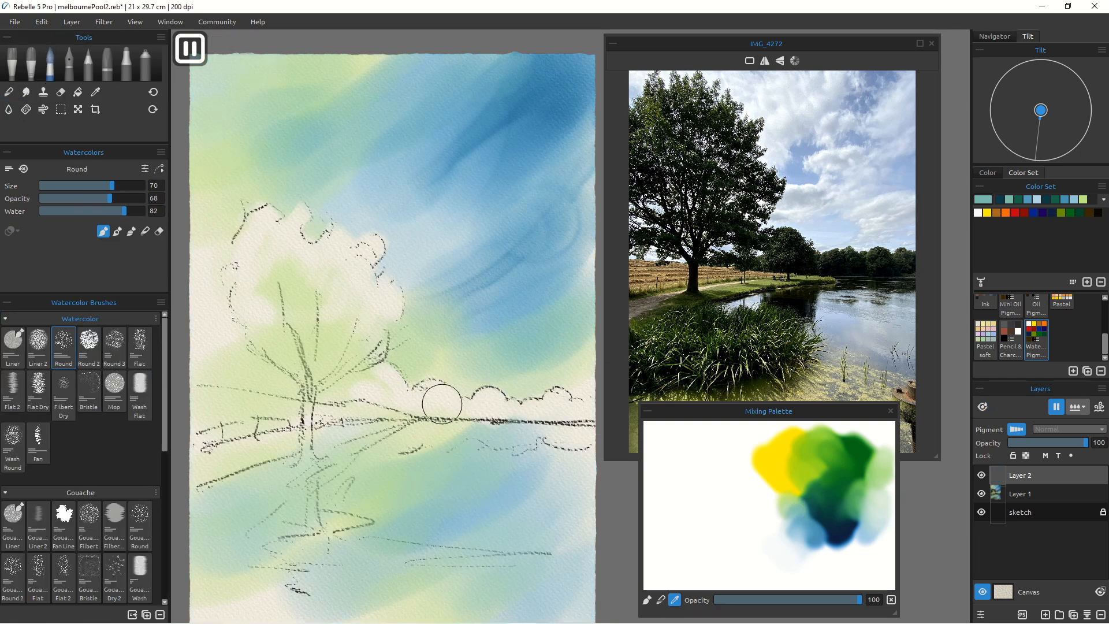
pyautogui.press('[')
pyautogui.press('[')
pyautogui.moveTo(382, 386)
pyautogui.mouseDown()
pyautogui.moveTo(399, 392)
pyautogui.moveTo(373, 407)
pyautogui.moveTo(396, 396)
pyautogui.moveTo(502, 417)
pyautogui.moveTo(450, 413)
pyautogui.mouseUp()
pyautogui.moveTo(521, 425)
pyautogui.mouseDown()
pyautogui.moveTo(551, 420)
pyautogui.moveTo(559, 401)
pyautogui.moveTo(570, 424)
pyautogui.moveTo(585, 417)
pyautogui.moveTo(570, 438)
pyautogui.moveTo(546, 420)
pyautogui.moveTo(493, 434)
pyautogui.mouseUp()
pyautogui.moveTo(569, 426); pyautogui.dragTo(437, 426)
pyautogui.click(807, 514)
pyautogui.moveTo(555, 411)
pyautogui.mouseDown()
pyautogui.moveTo(581, 426)
pyautogui.moveTo(550, 427)
pyautogui.moveTo(491, 396)
pyautogui.moveTo(508, 424)
pyautogui.moveTo(442, 398)
pyautogui.moveTo(468, 421)
pyautogui.moveTo(434, 408)
pyautogui.mouseUp()
# Step: Work greens and teals sampled from the mix into the treeline's reflection, enlarging the Round brush to size 90
pyautogui.click(807, 483)
pyautogui.moveTo(491, 431)
pyautogui.mouseDown()
pyautogui.moveTo(571, 416)
pyautogui.moveTo(518, 432)
pyautogui.moveTo(530, 417)
pyautogui.moveTo(489, 411)
pyautogui.moveTo(494, 434)
pyautogui.moveTo(483, 428)
pyautogui.moveTo(519, 422)
pyautogui.moveTo(516, 437)
pyautogui.moveTo(496, 395)
pyautogui.moveTo(571, 456)
pyautogui.mouseUp()
pyautogui.click(797, 486)
pyautogui.press(']')
pyautogui.press(']')
pyautogui.press(']')
pyautogui.press(']')
pyautogui.click(791, 513)
pyautogui.moveTo(525, 420)
pyautogui.mouseDown()
pyautogui.moveTo(471, 444)
pyautogui.moveTo(391, 445)
pyautogui.moveTo(413, 430)
pyautogui.moveTo(485, 447)
pyautogui.moveTo(577, 427)
pyautogui.moveTo(598, 456)
pyautogui.mouseUp()
# Step: Sample a deep blue and paint the rounded treetops along the distant treeline, and resume the diffusion
pyautogui.click(814, 519)
pyautogui.moveTo(559, 402); pyautogui.dragTo(588, 417)
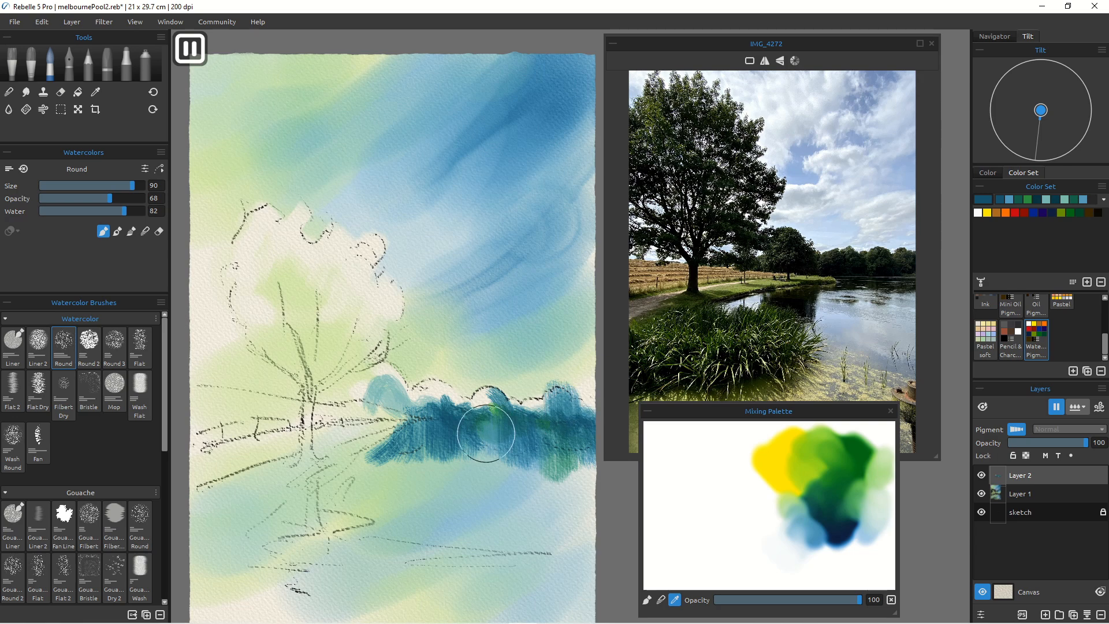
pyautogui.moveTo(485, 434)
pyautogui.mouseDown()
pyautogui.moveTo(480, 399)
pyautogui.moveTo(534, 408)
pyautogui.mouseUp()
pyautogui.moveTo(407, 416)
pyautogui.mouseDown()
pyautogui.moveTo(424, 394)
pyautogui.moveTo(444, 407)
pyautogui.moveTo(354, 390)
pyautogui.mouseUp()
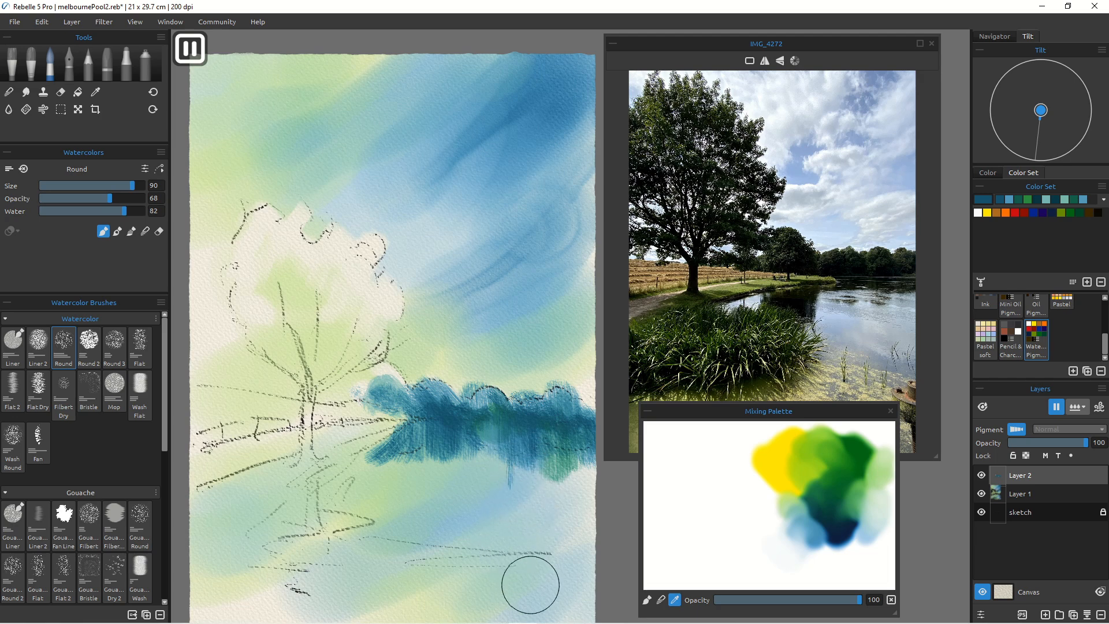
pyautogui.press('p')
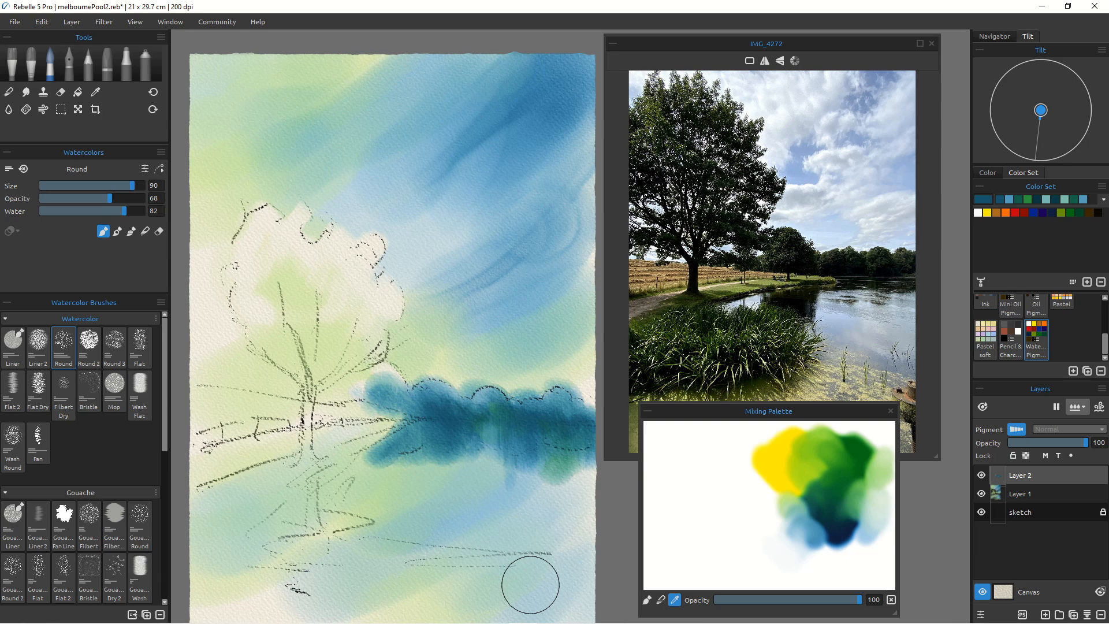
# Step: Undo the latest spread of the treeline's paint, pause the diffusion and dry the layer
pyautogui.press('p')
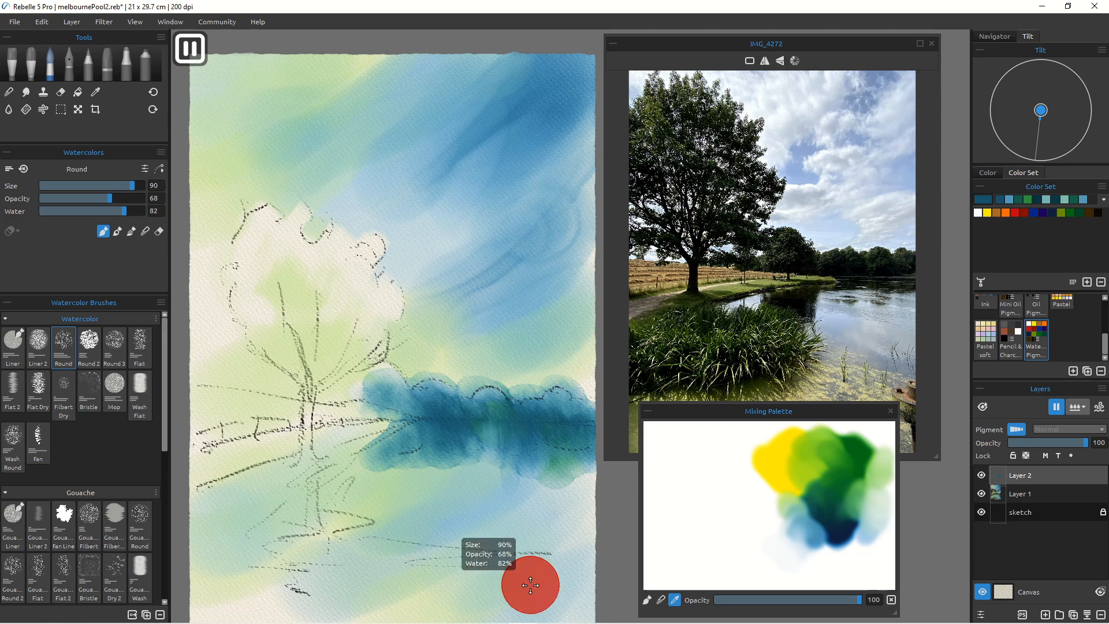
pyautogui.hotkey('ctrl', 'alt', 'z')
pyautogui.press('p')
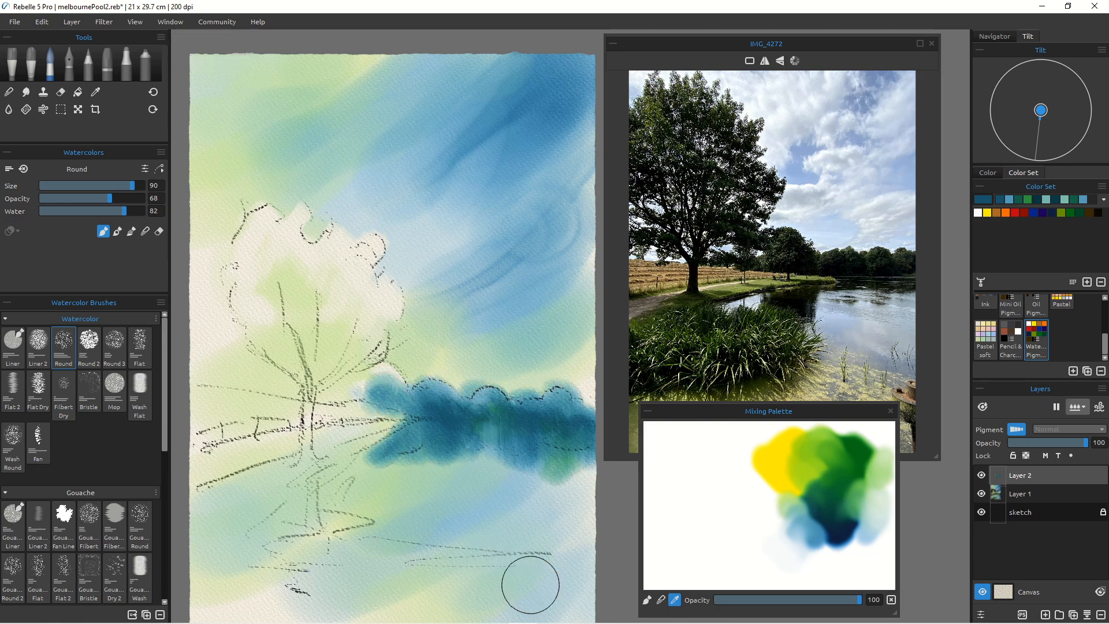
pyautogui.press('p')
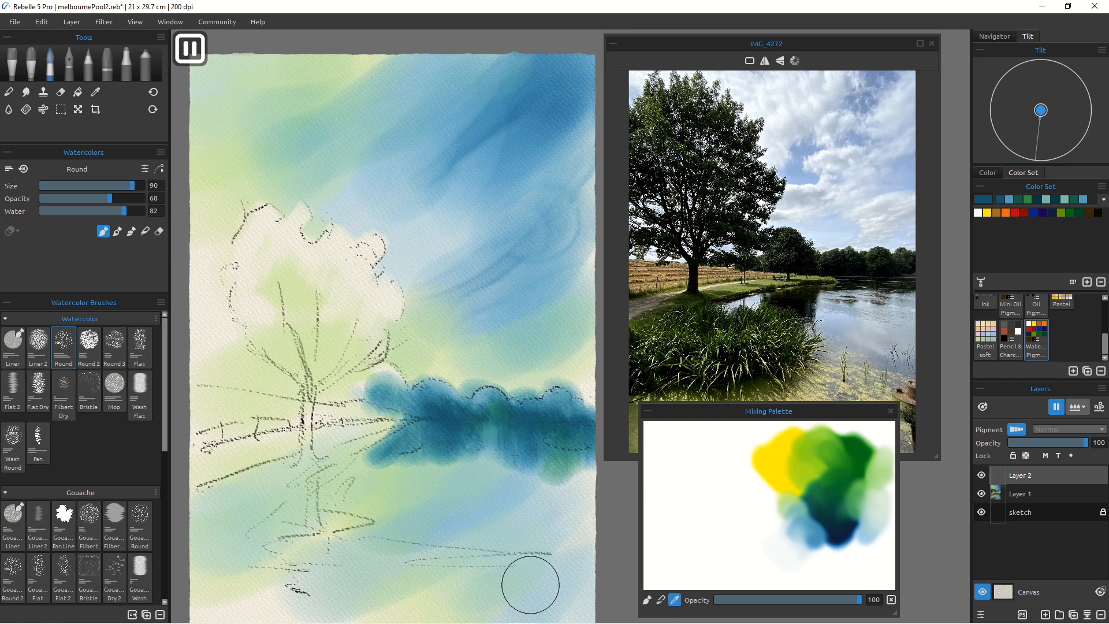
pyautogui.press('d')
# Step: Erase the bank's pointed tip, the waterline and thin ripples in the treeline's reflection with the Square Soft eraser at size 14
pyautogui.press('e')
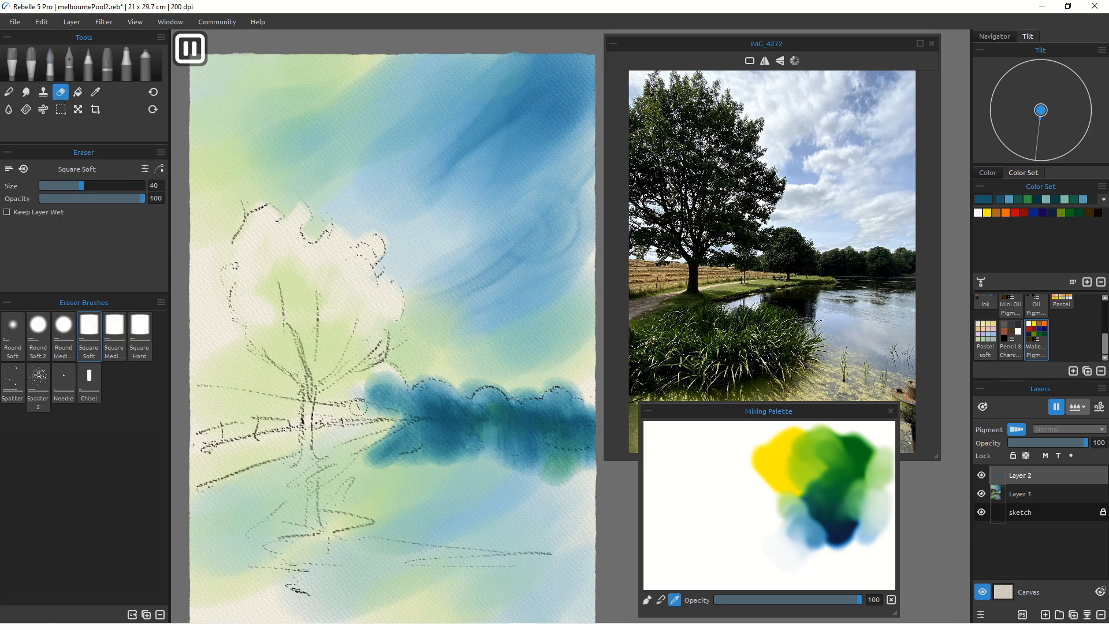
pyautogui.press('[')
pyautogui.press('[')
pyautogui.press('[')
pyautogui.press('[')
pyautogui.press('[')
pyautogui.moveTo(421, 419); pyautogui.dragTo(368, 435)
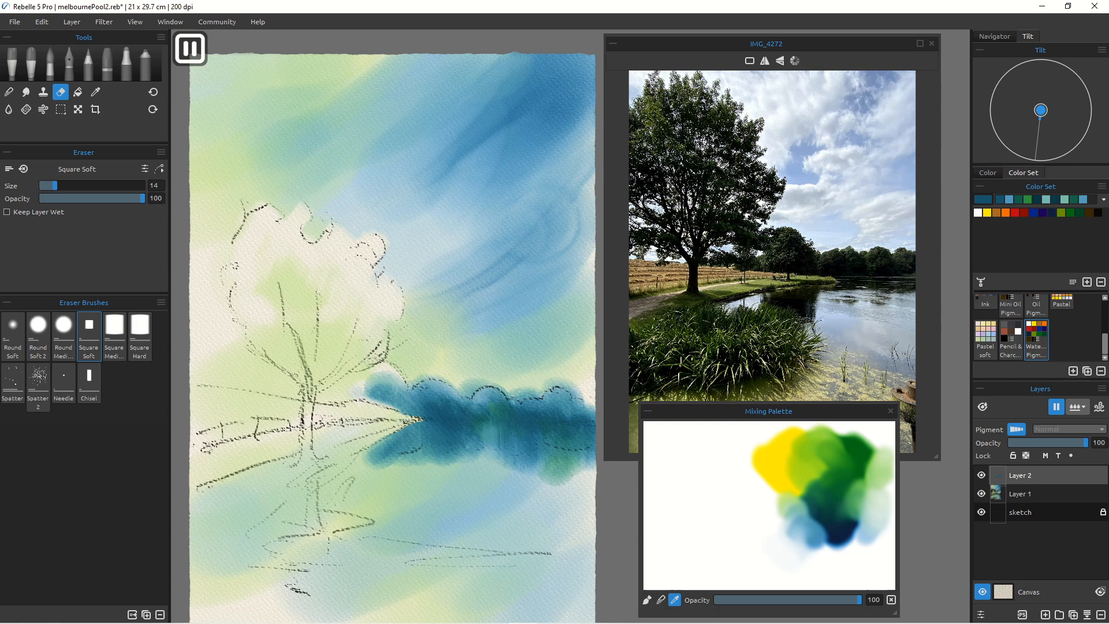
pyautogui.moveTo(422, 419)
pyautogui.mouseDown()
pyautogui.moveTo(572, 424)
pyautogui.moveTo(510, 418)
pyautogui.mouseUp()
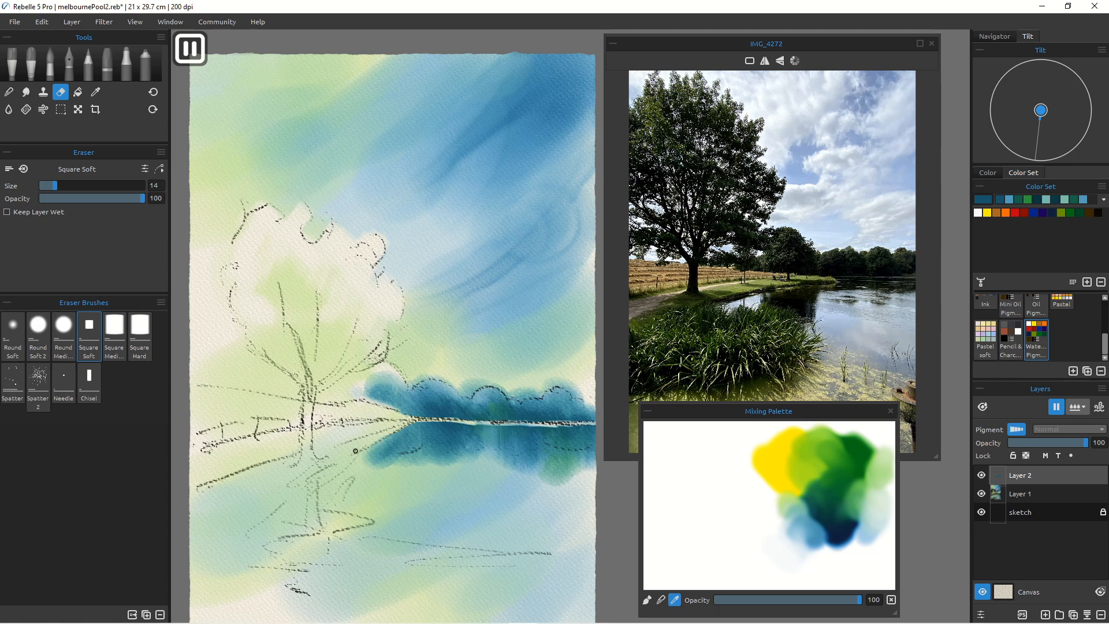
pyautogui.moveTo(368, 451); pyautogui.dragTo(474, 456)
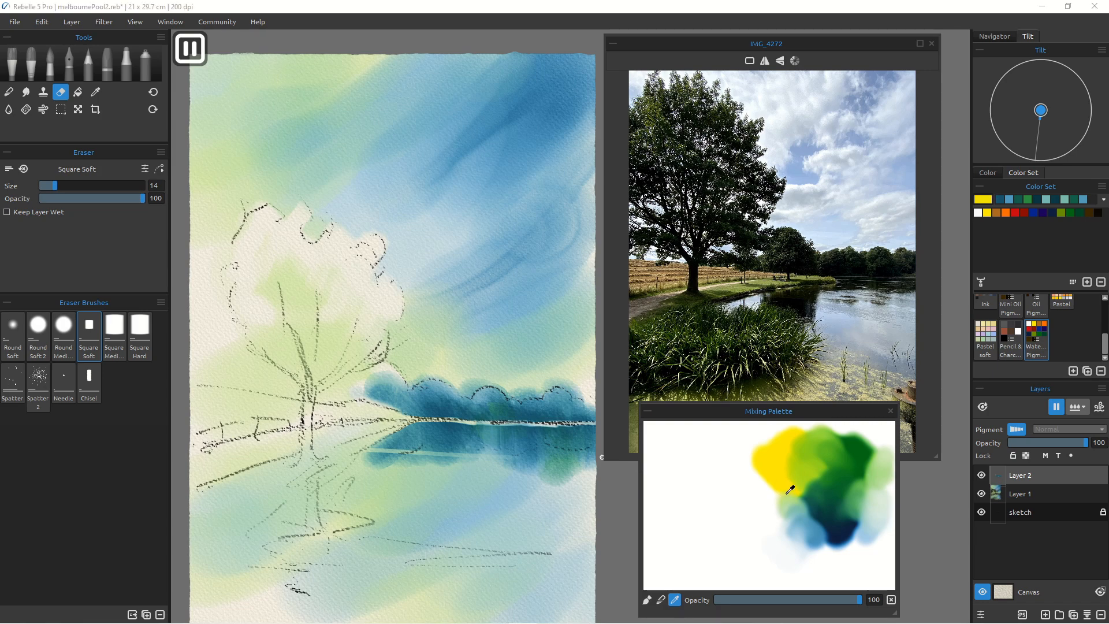
# Step: On a new layer above Layer 2, paint the main tree's left foliage in yellow-green from the mix with the Round watercolor brush at size 70
pyautogui.click(789, 467)
pyautogui.click(49, 62)
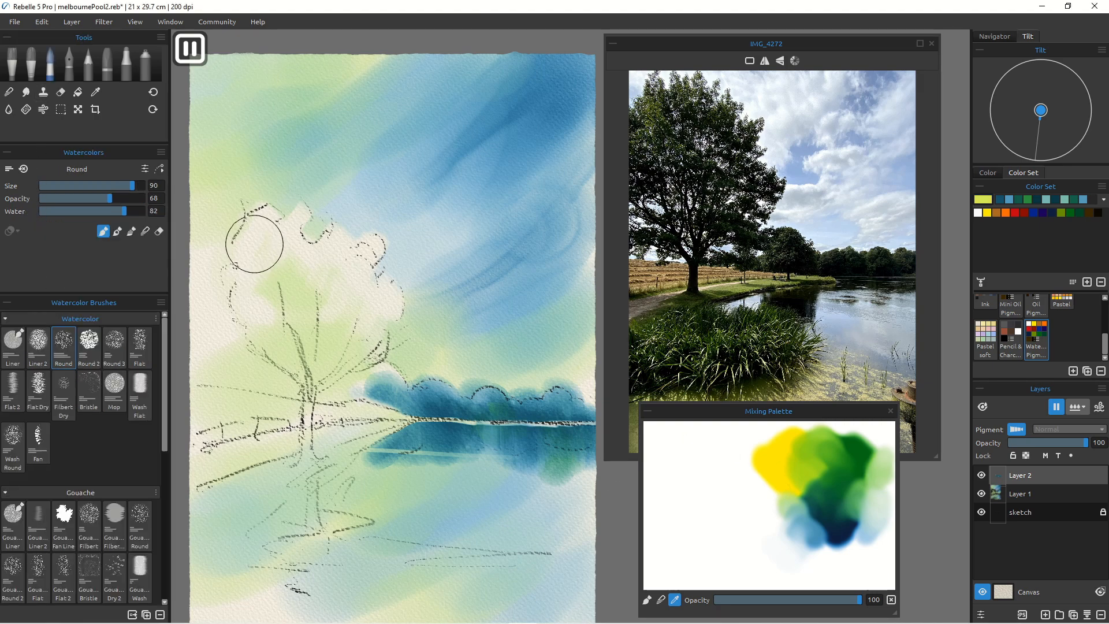
pyautogui.press('[')
pyautogui.press('[')
pyautogui.press('[')
pyautogui.press(']')
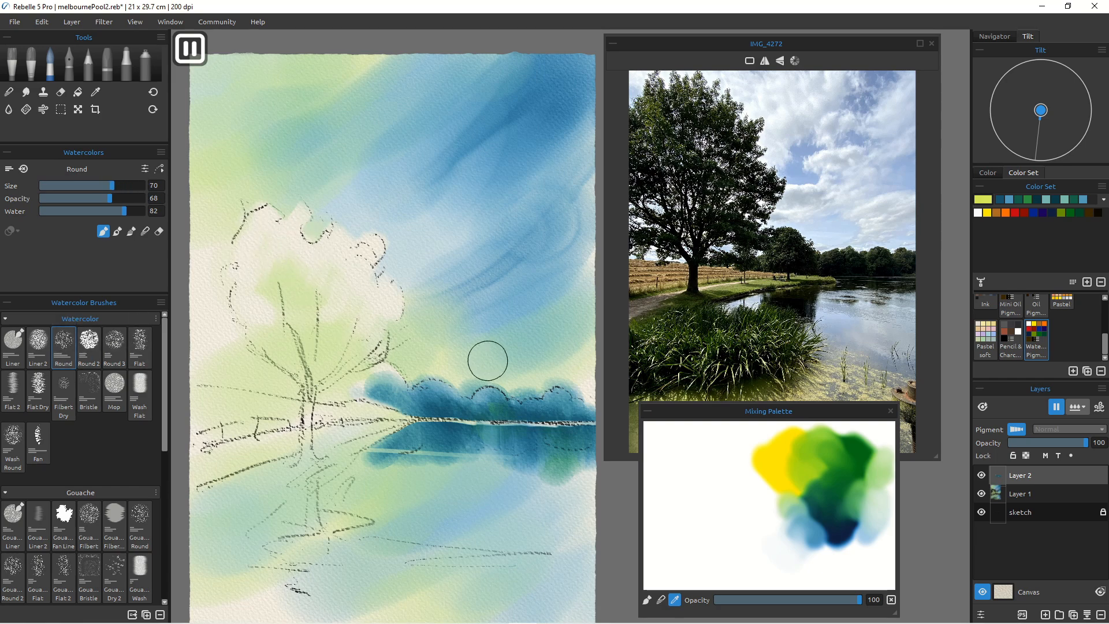
pyautogui.click(1045, 614)
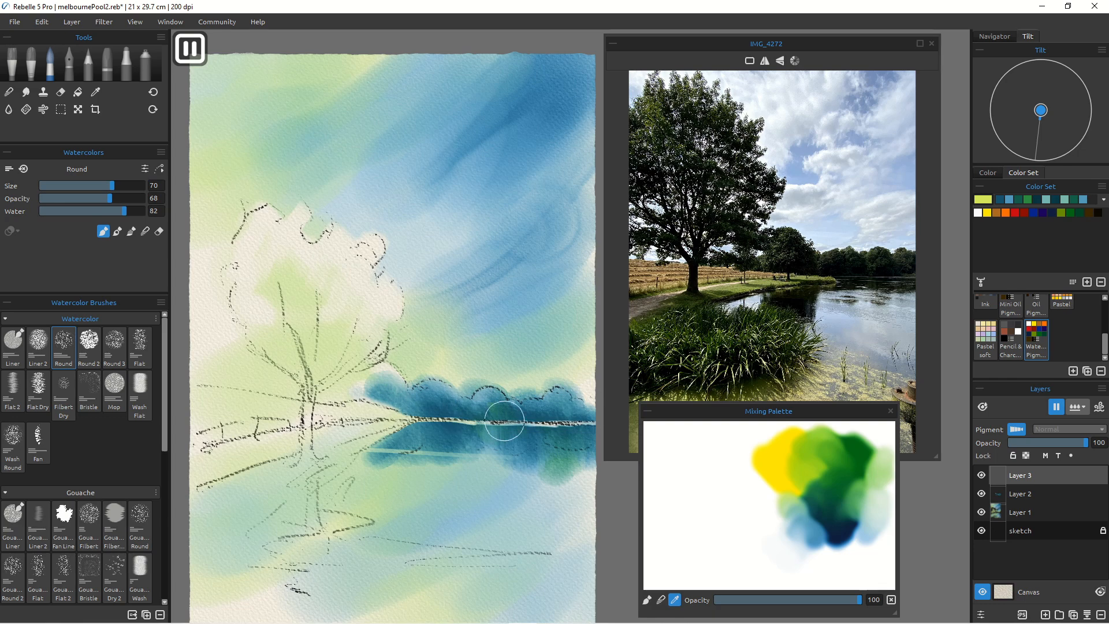
pyautogui.moveTo(261, 222)
pyautogui.mouseDown()
pyautogui.moveTo(279, 265)
pyautogui.moveTo(293, 219)
pyautogui.moveTo(296, 267)
pyautogui.moveTo(308, 263)
pyautogui.moveTo(256, 233)
pyautogui.moveTo(255, 270)
pyautogui.moveTo(242, 275)
pyautogui.moveTo(251, 317)
pyautogui.moveTo(276, 327)
pyautogui.mouseUp()
# Step: Sample a light blue from the mix, paint the centre and right foliage of the main tree, and resume the diffusion
pyautogui.click(797, 516)
pyautogui.moveTo(332, 259)
pyautogui.mouseDown()
pyautogui.moveTo(354, 274)
pyautogui.moveTo(364, 248)
pyautogui.moveTo(354, 286)
pyautogui.moveTo(382, 302)
pyautogui.moveTo(342, 356)
pyautogui.mouseUp()
pyautogui.rightClick(342, 356)
pyautogui.click(347, 289)
pyautogui.moveTo(353, 277)
pyautogui.mouseDown()
pyautogui.moveTo(322, 354)
pyautogui.moveTo(335, 343)
pyautogui.moveTo(317, 302)
pyautogui.moveTo(310, 372)
pyautogui.moveTo(329, 360)
pyautogui.moveTo(314, 381)
pyautogui.mouseUp()
pyautogui.moveTo(303, 273); pyautogui.dragTo(312, 347)
pyautogui.moveTo(292, 289)
pyautogui.mouseDown()
pyautogui.moveTo(306, 347)
pyautogui.moveTo(296, 342)
pyautogui.mouseUp()
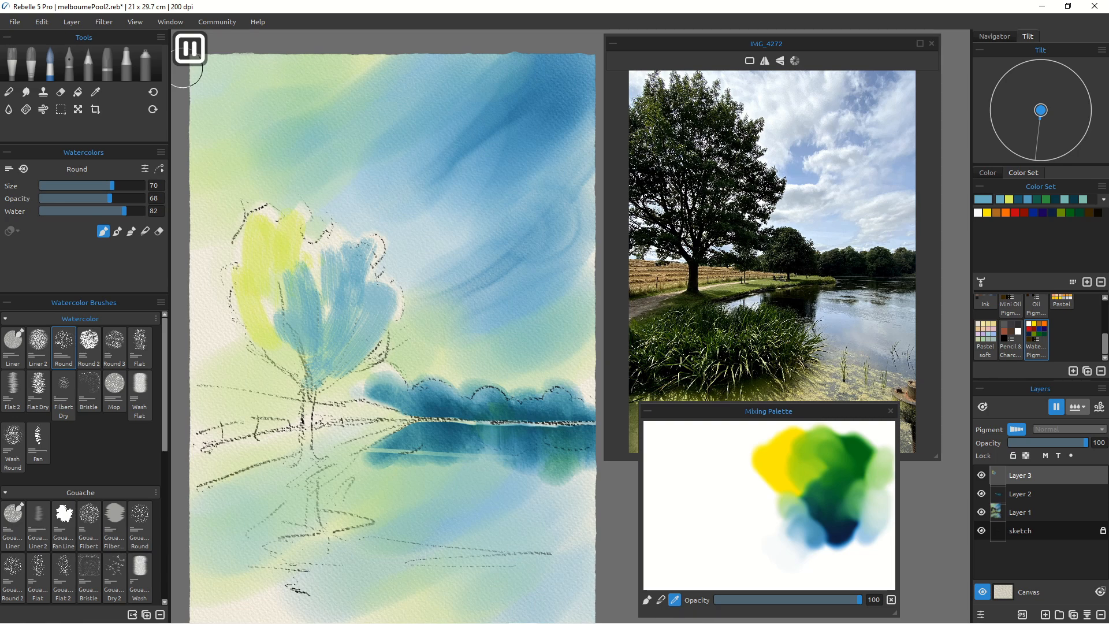
pyautogui.press('p')
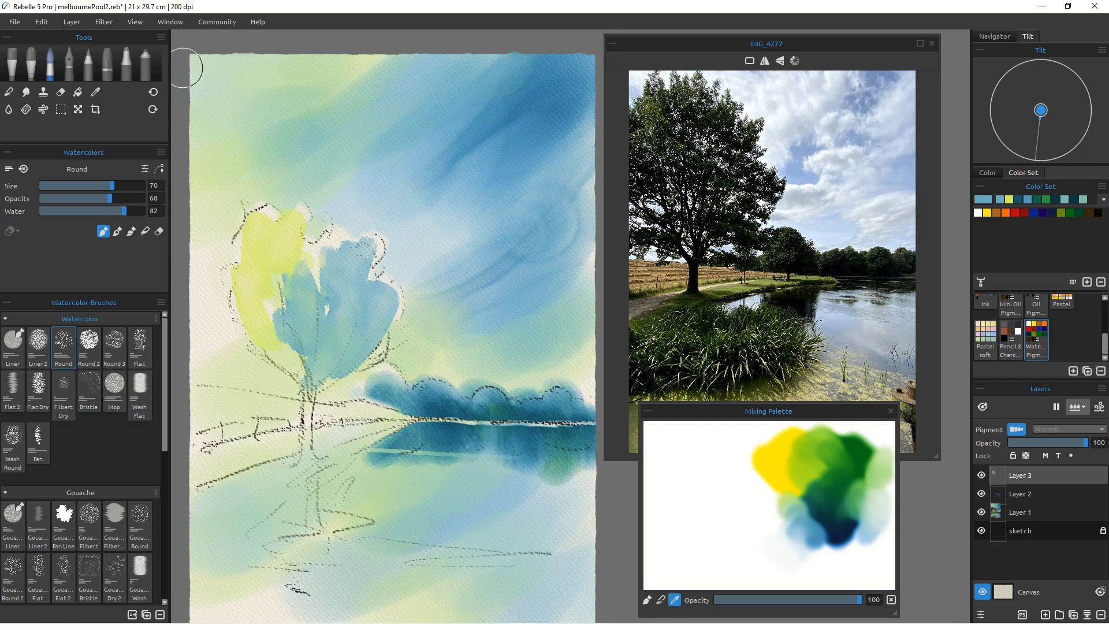
# Step: Paint the main tree's trunk in light blue with the Round brush reduced to size 35
pyautogui.press('[')
pyautogui.press('[')
pyautogui.press('[')
pyautogui.press('[')
pyautogui.press('[')
pyautogui.moveTo(309, 395); pyautogui.dragTo(308, 437)
pyautogui.press(']')
pyautogui.press(']')
pyautogui.moveTo(309, 384); pyautogui.dragTo(309, 449)
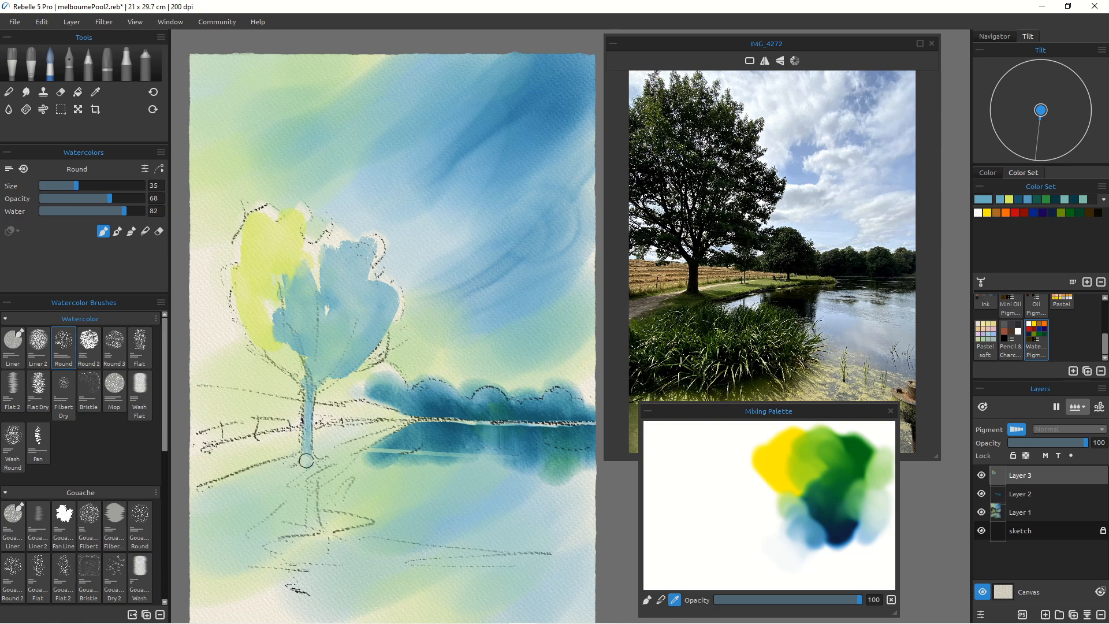
# Step: Block in the main tree's reflection with diagonal and vertical light blue strokes using the Round brush at size 60
pyautogui.press(']')
pyautogui.press(']')
pyautogui.press(']')
pyautogui.press(']')
pyautogui.press(']')
pyautogui.press('[')
pyautogui.press('[')
pyautogui.press(']')
pyautogui.moveTo(325, 488); pyautogui.dragTo(238, 570)
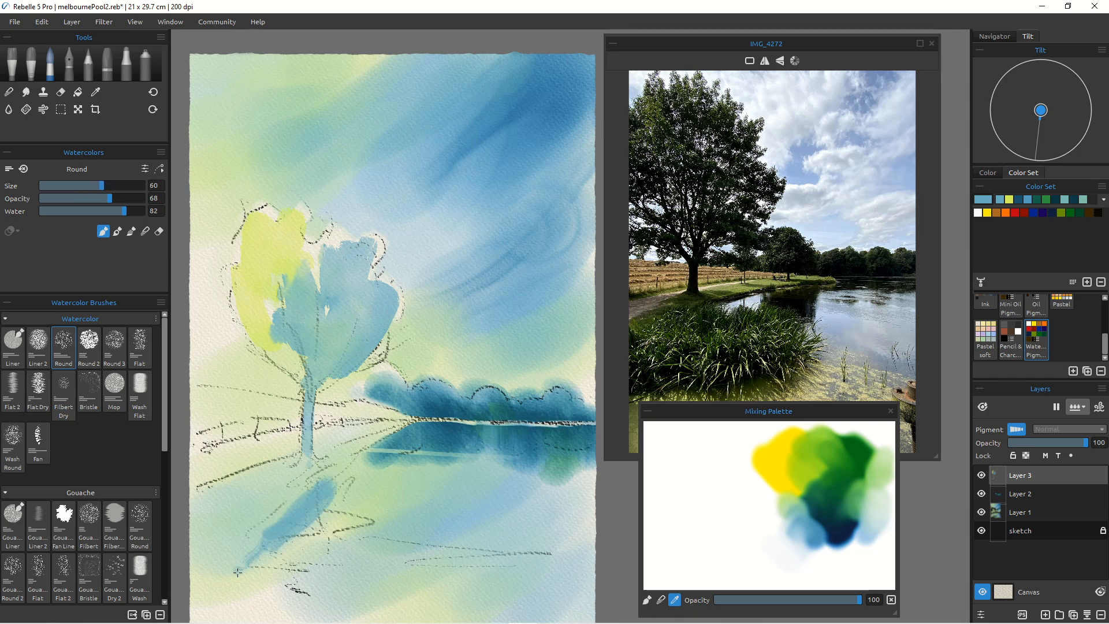
pyautogui.moveTo(321, 496); pyautogui.dragTo(309, 594)
pyautogui.moveTo(303, 520); pyautogui.dragTo(288, 606)
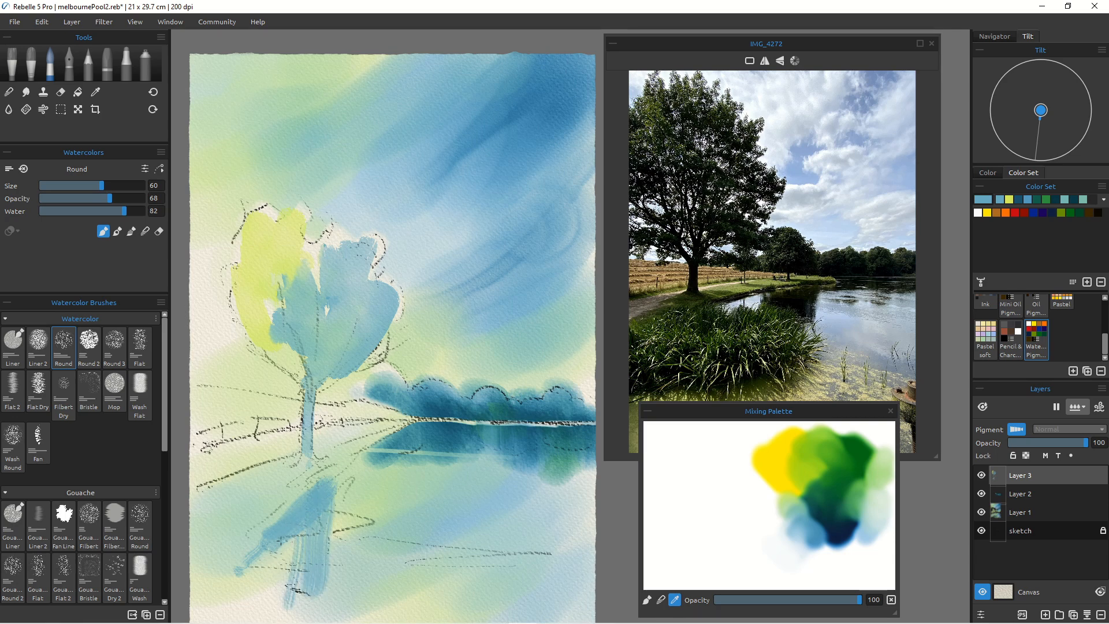
pyautogui.moveTo(286, 542); pyautogui.dragTo(273, 601)
pyautogui.moveTo(335, 485); pyautogui.dragTo(344, 580)
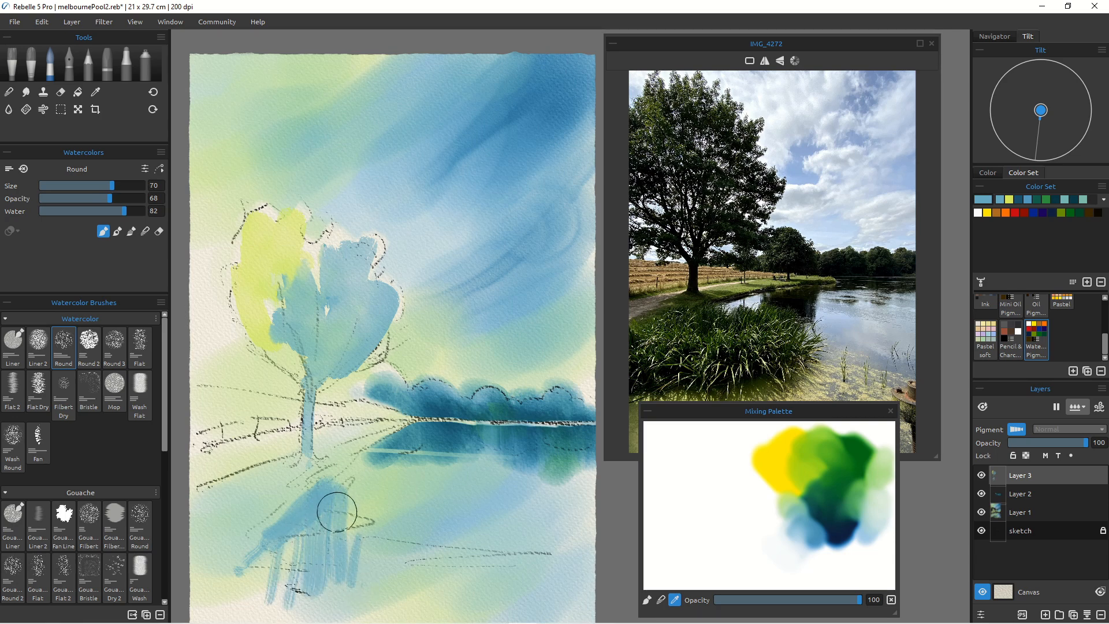
# Step: Widen the tree's reflection with horizontal light blue strokes along the sketched ripples using the Round brush at size 70
pyautogui.press(']')
pyautogui.moveTo(314, 529); pyautogui.dragTo(414, 537)
pyautogui.moveTo(286, 554)
pyautogui.mouseDown()
pyautogui.moveTo(454, 567)
pyautogui.moveTo(272, 559)
pyautogui.mouseUp()
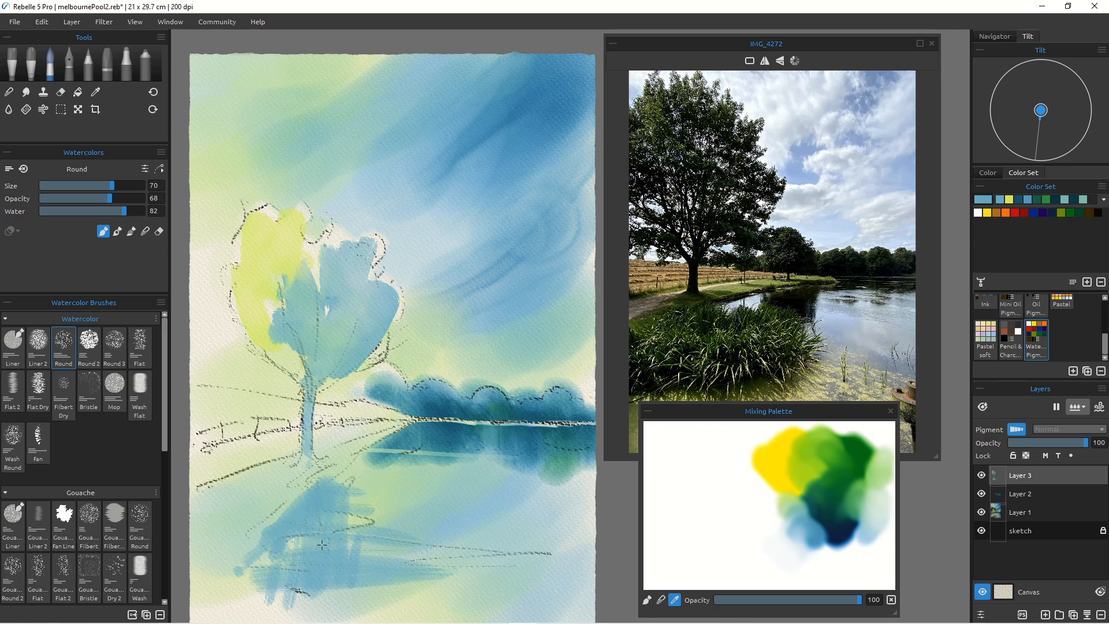
pyautogui.moveTo(329, 544); pyautogui.dragTo(454, 560)
pyautogui.moveTo(237, 587); pyautogui.dragTo(421, 596)
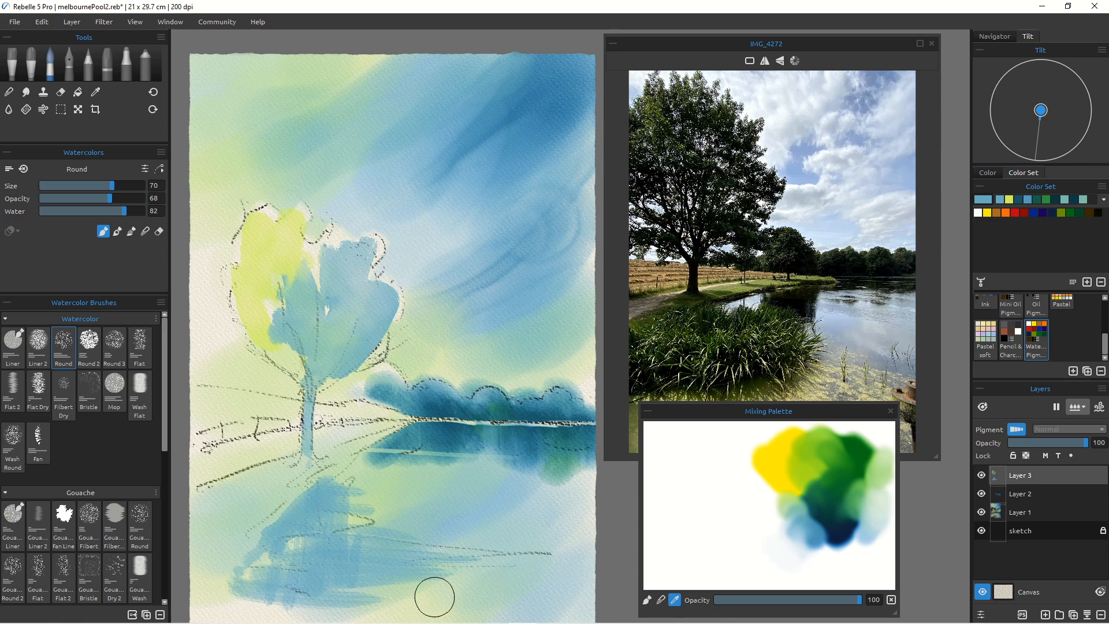
# Step: Sample a light green from the mix and paint horizontal strokes across the base of the tree's reflection
pyautogui.click(786, 493)
pyautogui.moveTo(236, 580); pyautogui.dragTo(373, 584)
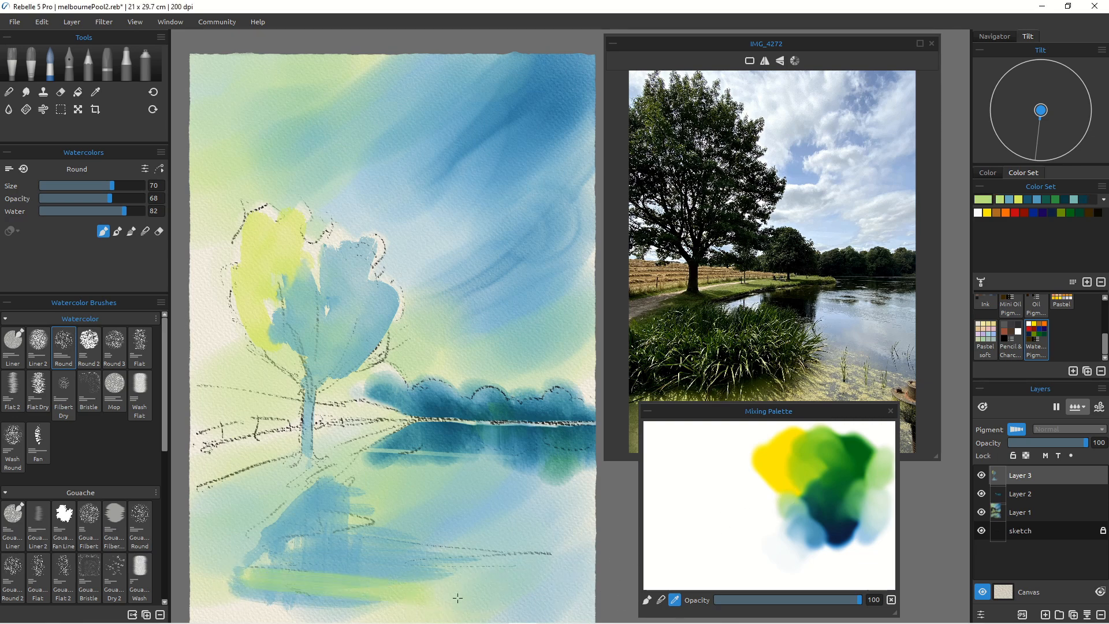
pyautogui.moveTo(249, 614); pyautogui.dragTo(433, 614)
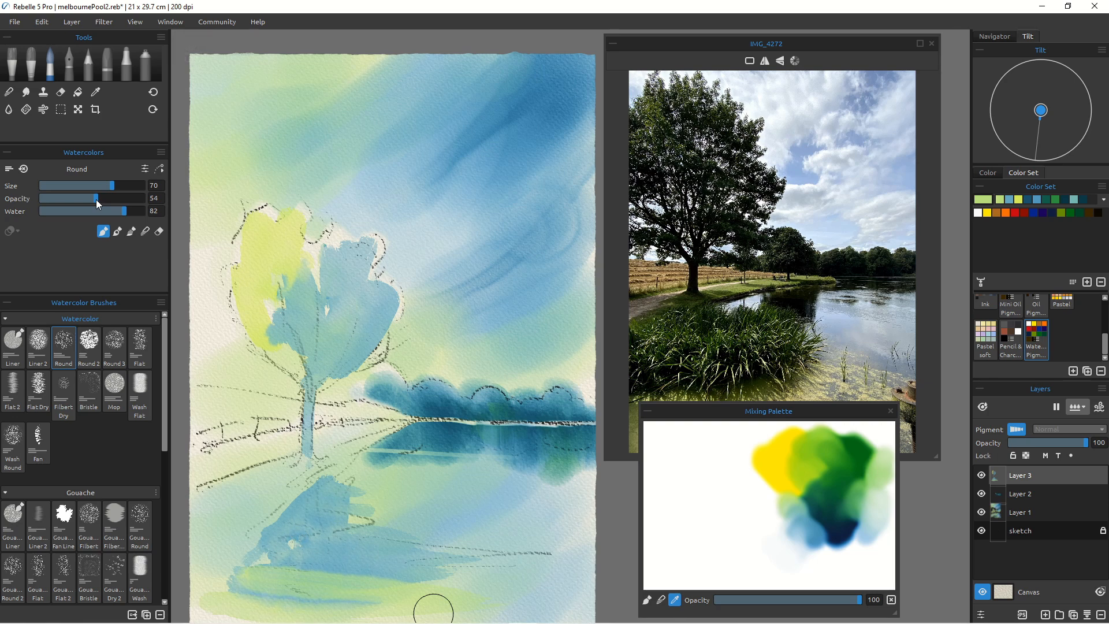
# Step: Erase thin light ripples across the tree's reflection with the Square Soft eraser at size 14, and add a new layer above Layer 3
pyautogui.press('e')
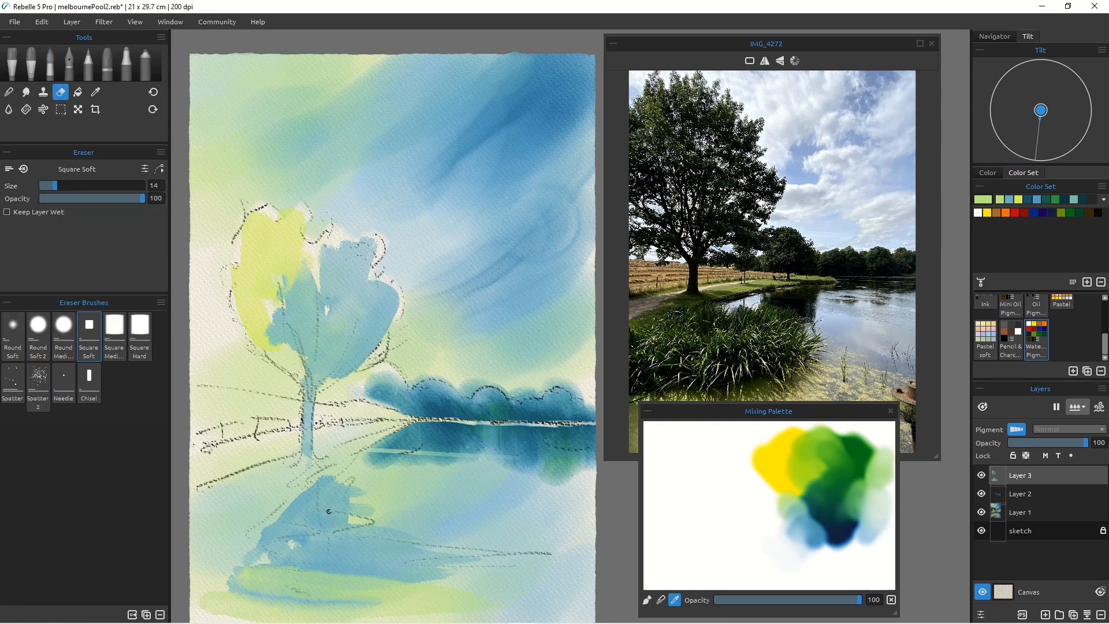
pyautogui.moveTo(293, 501)
pyautogui.mouseDown()
pyautogui.moveTo(349, 502)
pyautogui.moveTo(386, 528)
pyautogui.mouseUp()
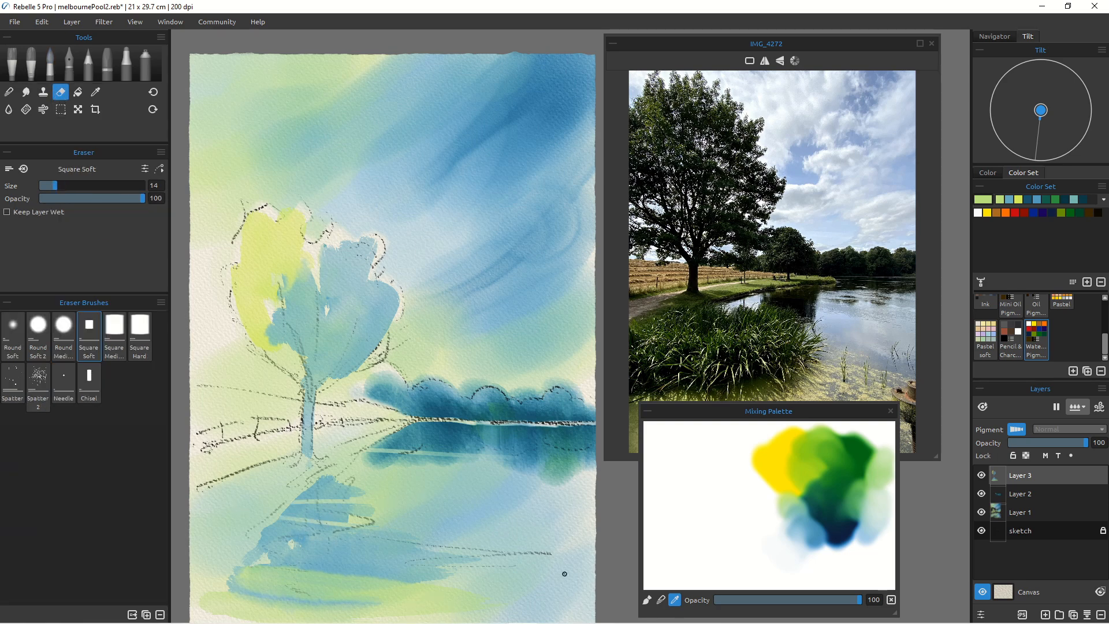
pyautogui.moveTo(261, 537)
pyautogui.mouseDown()
pyautogui.moveTo(397, 539)
pyautogui.moveTo(440, 553)
pyautogui.mouseUp()
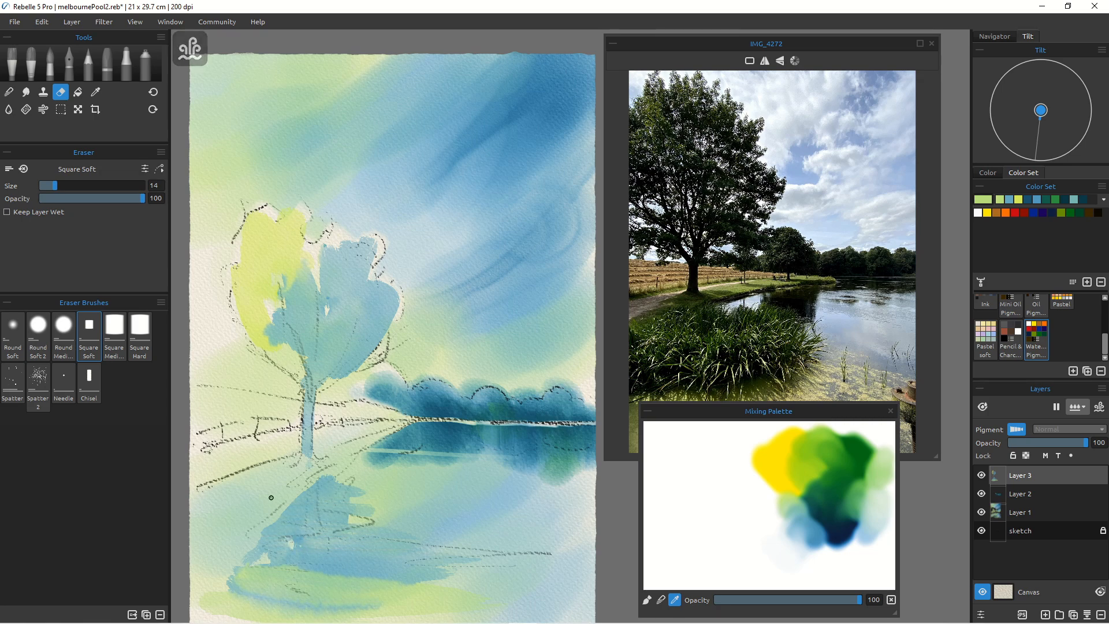
pyautogui.moveTo(292, 501)
pyautogui.mouseDown()
pyautogui.moveTo(373, 503)
pyautogui.moveTo(264, 528)
pyautogui.moveTo(476, 560)
pyautogui.mouseUp()
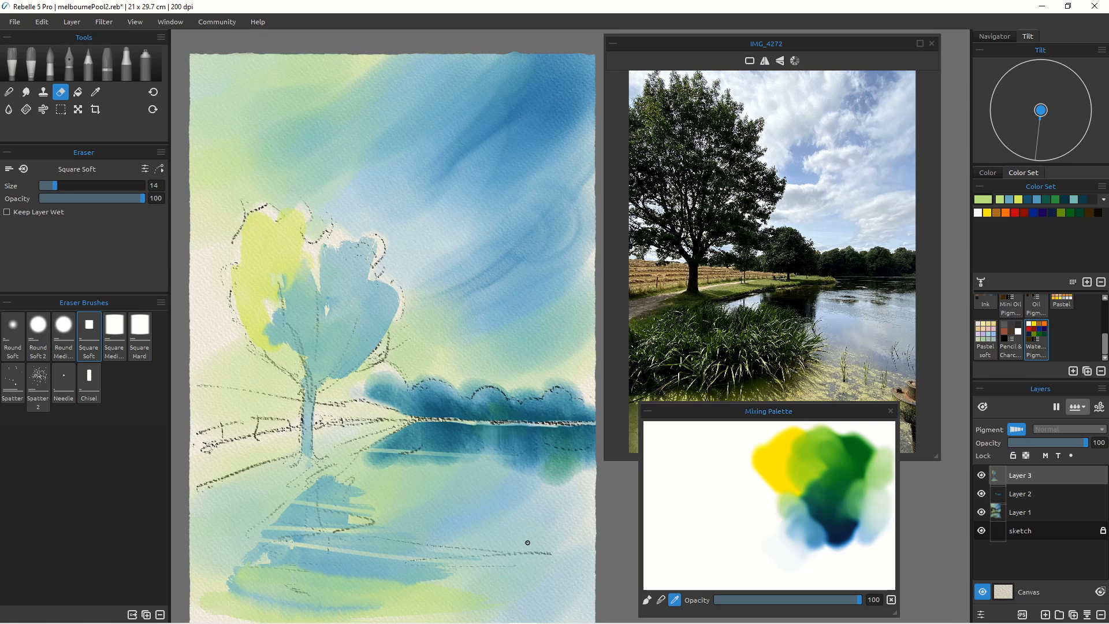
pyautogui.click(1045, 614)
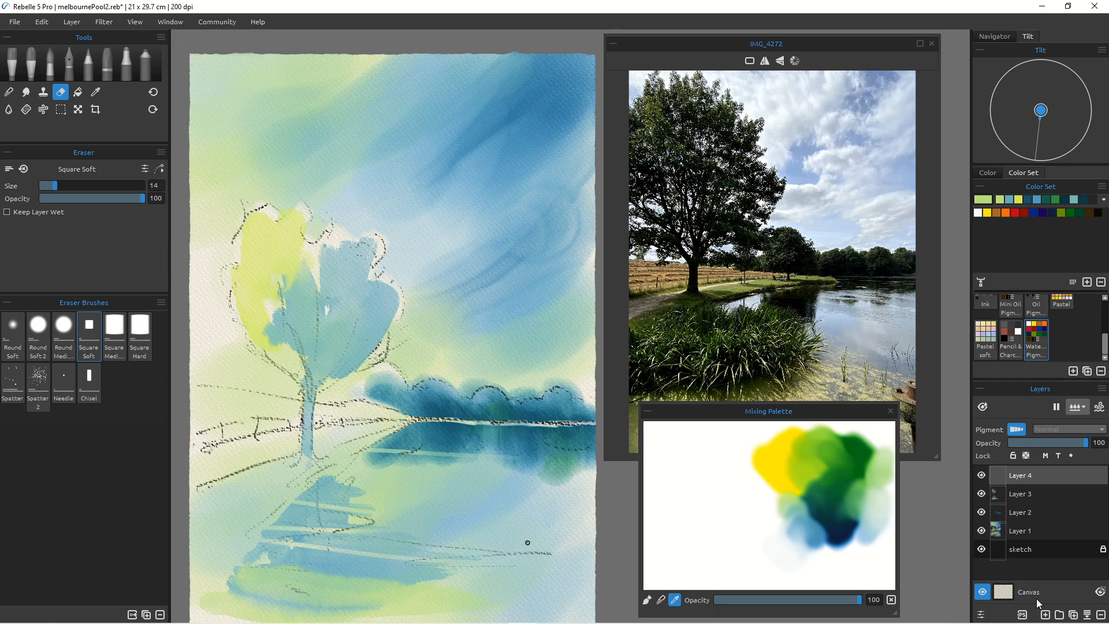
pyautogui.press(']')
pyautogui.press(']')
pyautogui.press(']')
pyautogui.press(']')
pyautogui.press(']')
pyautogui.press(']')
pyautogui.click(39, 328)
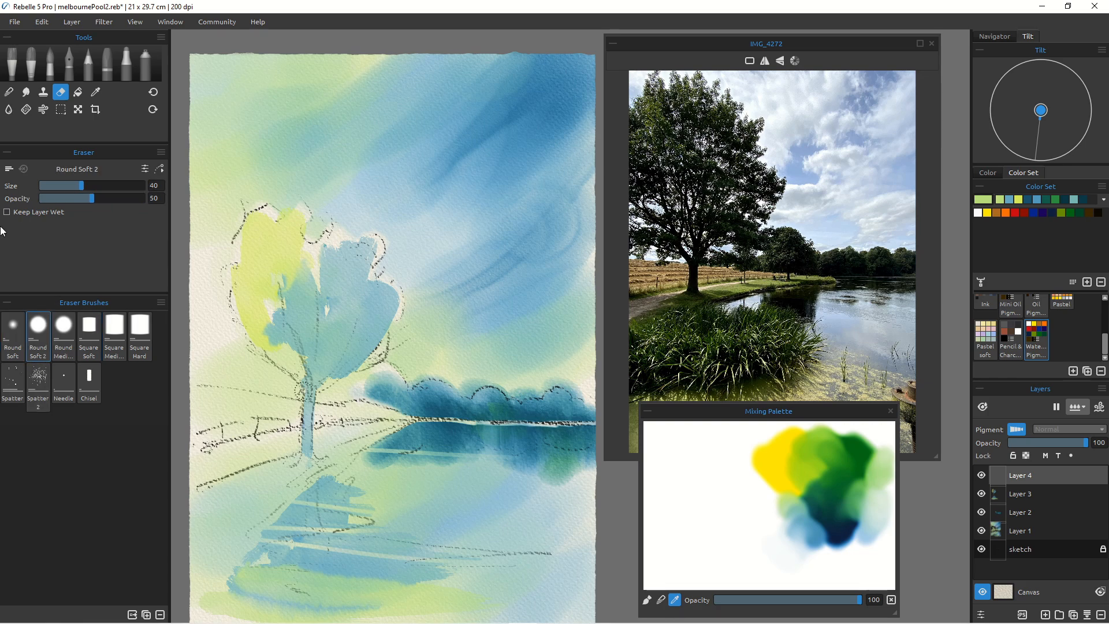
# Step: Paint the main tree's trunk in dark blue sampled from the mix with the Liner 2 watercolor brush at size 18
pyautogui.click(48, 62)
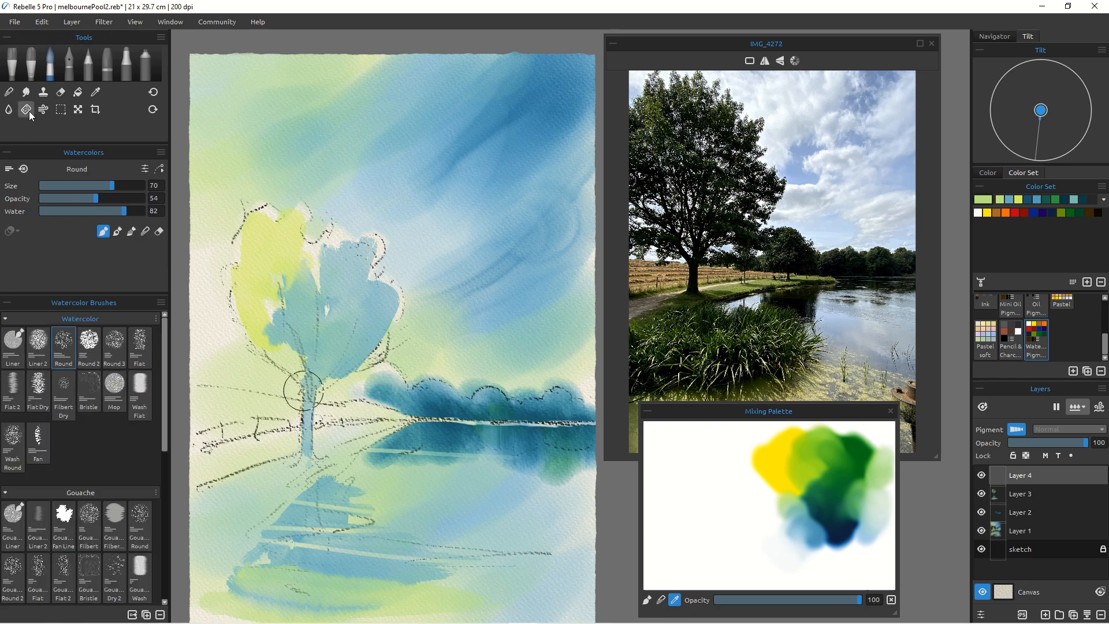
pyautogui.click(37, 347)
pyautogui.press('[')
pyautogui.press('[')
pyautogui.moveTo(313, 374); pyautogui.dragTo(308, 443)
pyautogui.hotkey('ctrl', 'z')
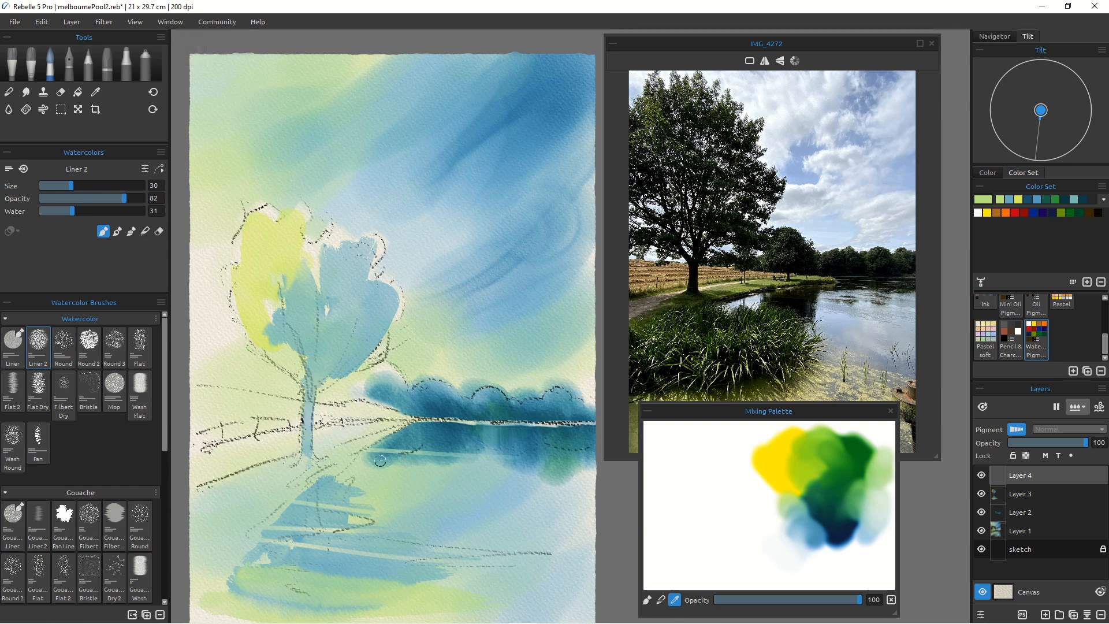
pyautogui.click(832, 513)
pyautogui.moveTo(313, 377); pyautogui.dragTo(310, 438)
pyautogui.hotkey('ctrl', 'z')
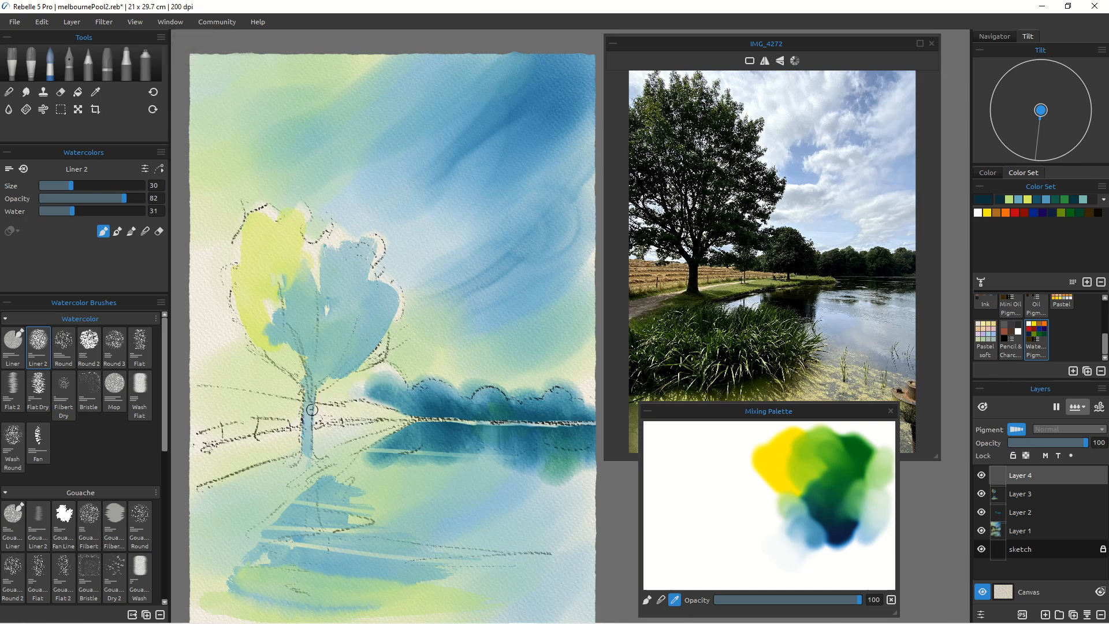
pyautogui.press('[')
pyautogui.press('[')
pyautogui.moveTo(312, 386); pyautogui.dragTo(311, 456)
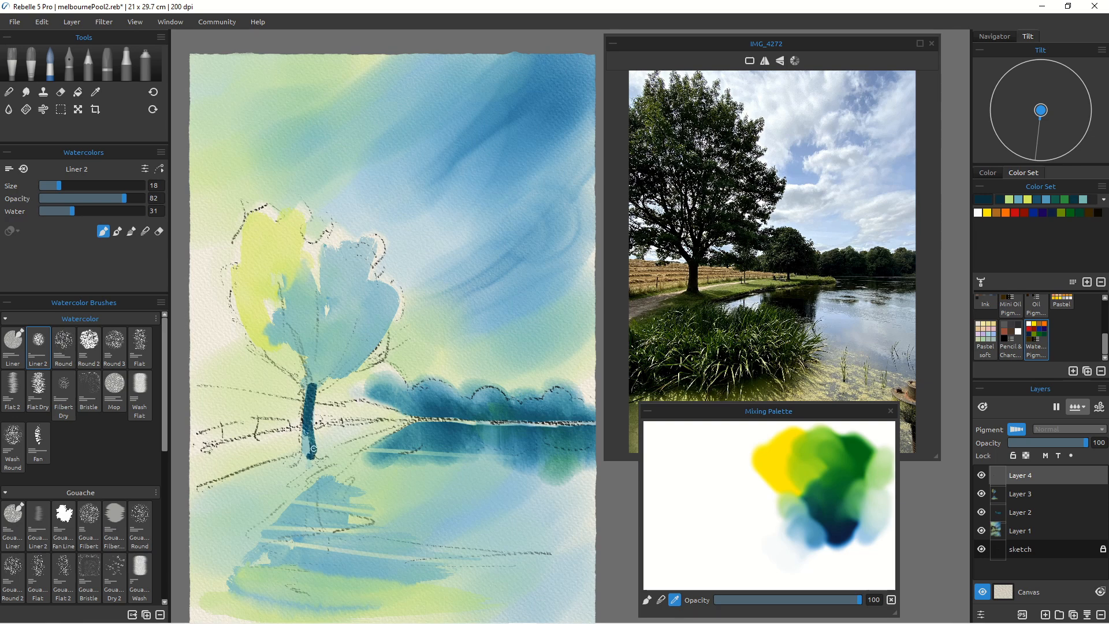
# Step: Paint dark blue branches curving up from the trunk, plus short branch marks within and around the foliage
pyautogui.moveTo(373, 344); pyautogui.dragTo(316, 382)
pyautogui.moveTo(247, 327); pyautogui.dragTo(305, 379)
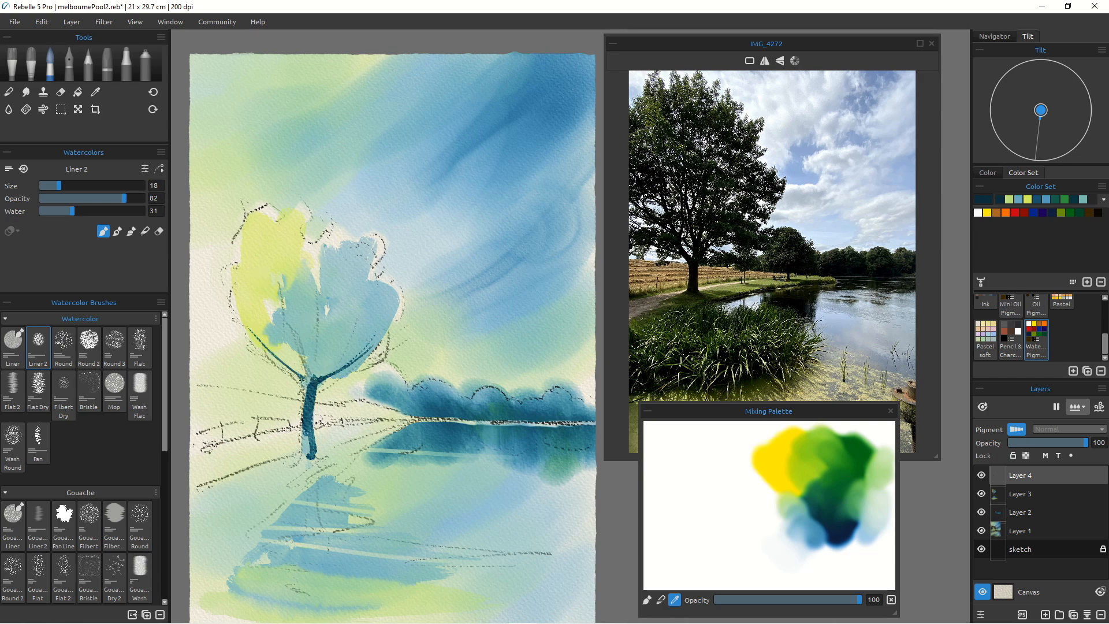
pyautogui.moveTo(252, 311); pyautogui.dragTo(306, 379)
pyautogui.moveTo(309, 241); pyautogui.dragTo(323, 316)
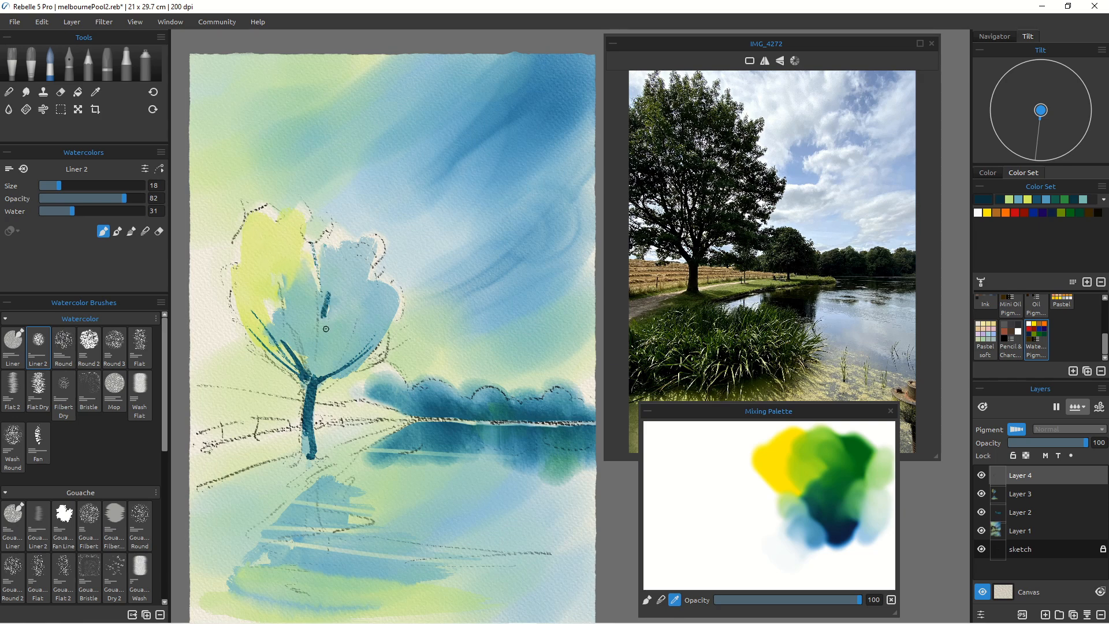
pyautogui.moveTo(261, 276)
pyautogui.mouseDown()
pyautogui.moveTo(281, 290)
pyautogui.moveTo(281, 327)
pyautogui.mouseUp()
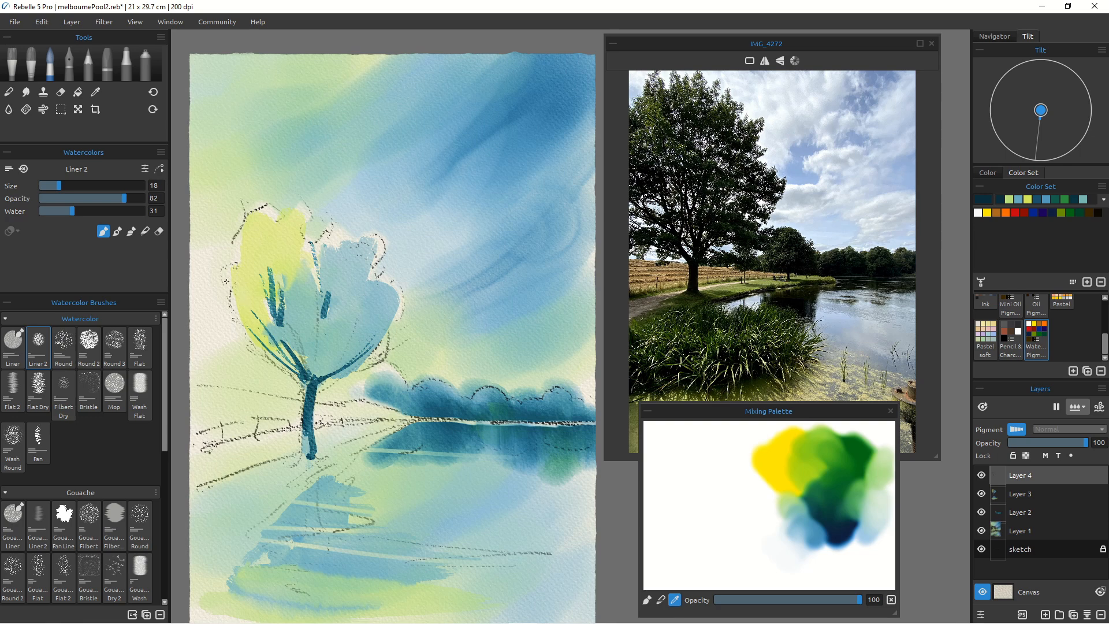
pyautogui.moveTo(227, 294); pyautogui.dragTo(245, 319)
pyautogui.moveTo(388, 248)
pyautogui.mouseDown()
pyautogui.moveTo(377, 275)
pyautogui.moveTo(391, 280)
pyautogui.mouseUp()
# Step: Paint light green and yellow horizontal bands across the field behind the trunk with Liner 2 at size 30, sampling both colours from the mix
pyautogui.click(789, 497)
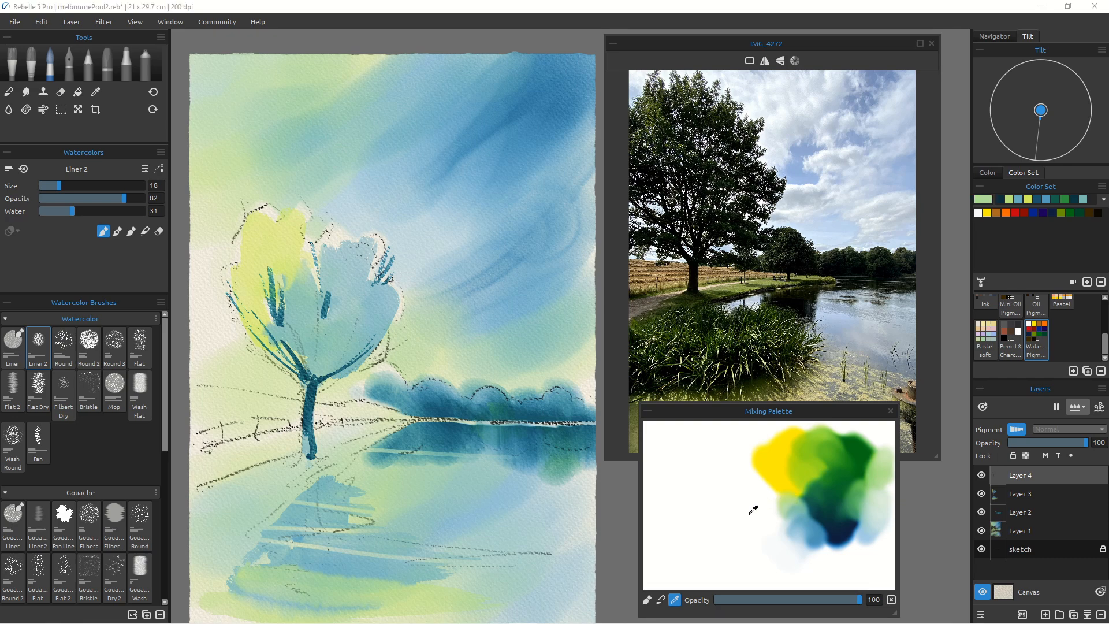
pyautogui.press(']')
pyautogui.press(']')
pyautogui.press(']')
pyautogui.moveTo(203, 392); pyautogui.dragTo(356, 411)
pyautogui.moveTo(209, 403); pyautogui.dragTo(279, 406)
pyautogui.moveTo(241, 420)
pyautogui.mouseDown()
pyautogui.moveTo(202, 425)
pyautogui.moveTo(291, 405)
pyautogui.moveTo(391, 411)
pyautogui.mouseUp()
pyautogui.click(794, 488)
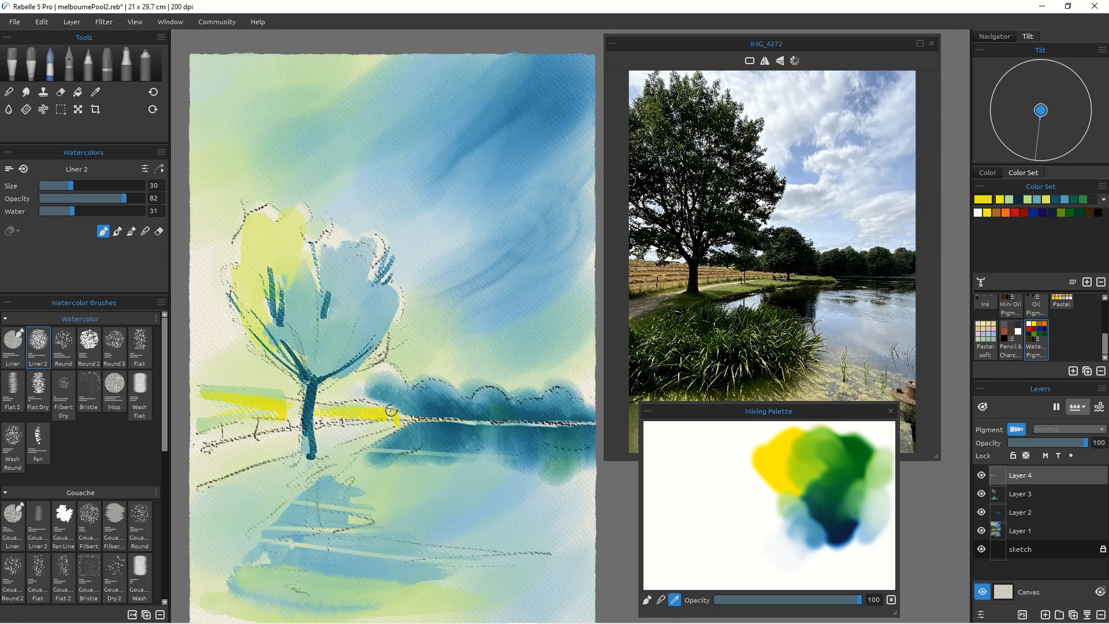
# Step: Paint light green bands along the bank on both sides of the trunk, and extend the trunk's base in dark teal, sampling both from the mix
pyautogui.click(791, 500)
pyautogui.moveTo(384, 426); pyautogui.dragTo(322, 447)
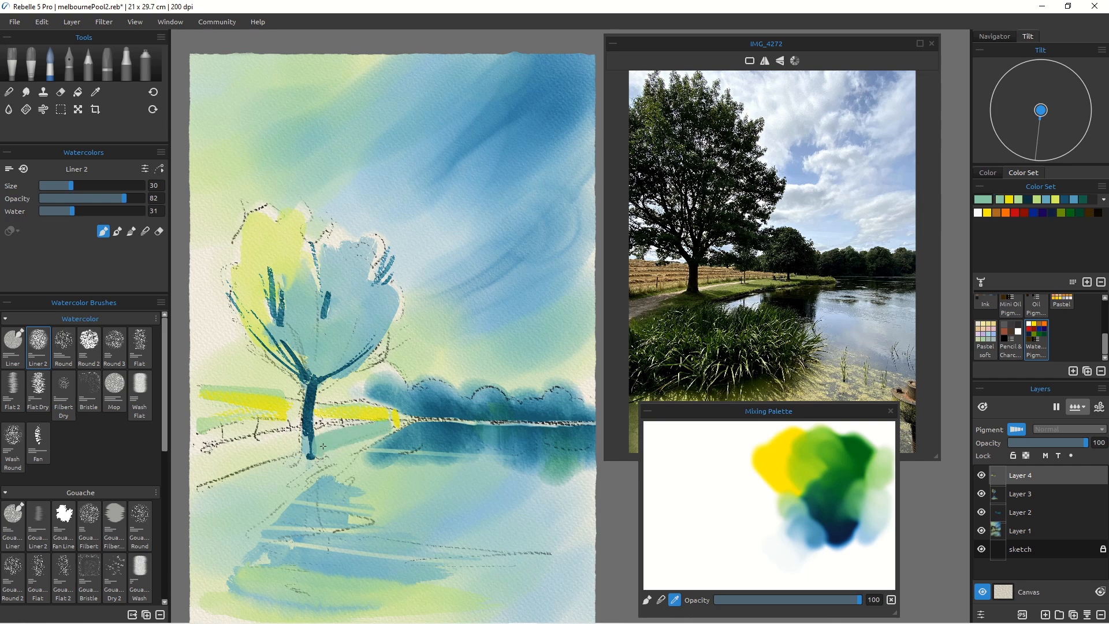
pyautogui.hotkey('ctrl', 'z')
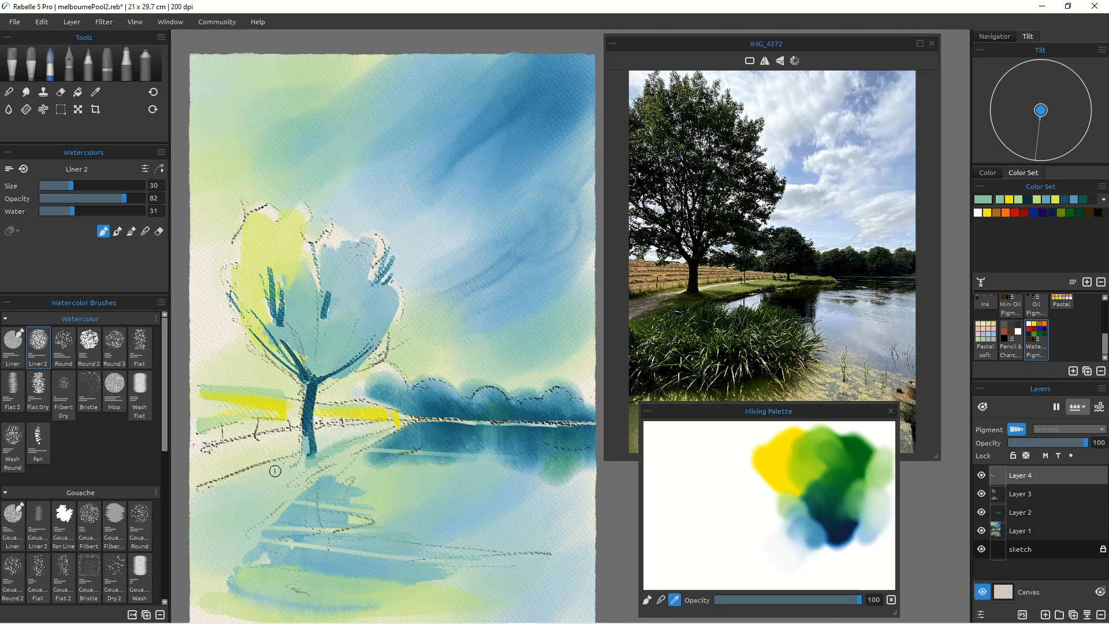
pyautogui.moveTo(299, 459); pyautogui.dragTo(216, 487)
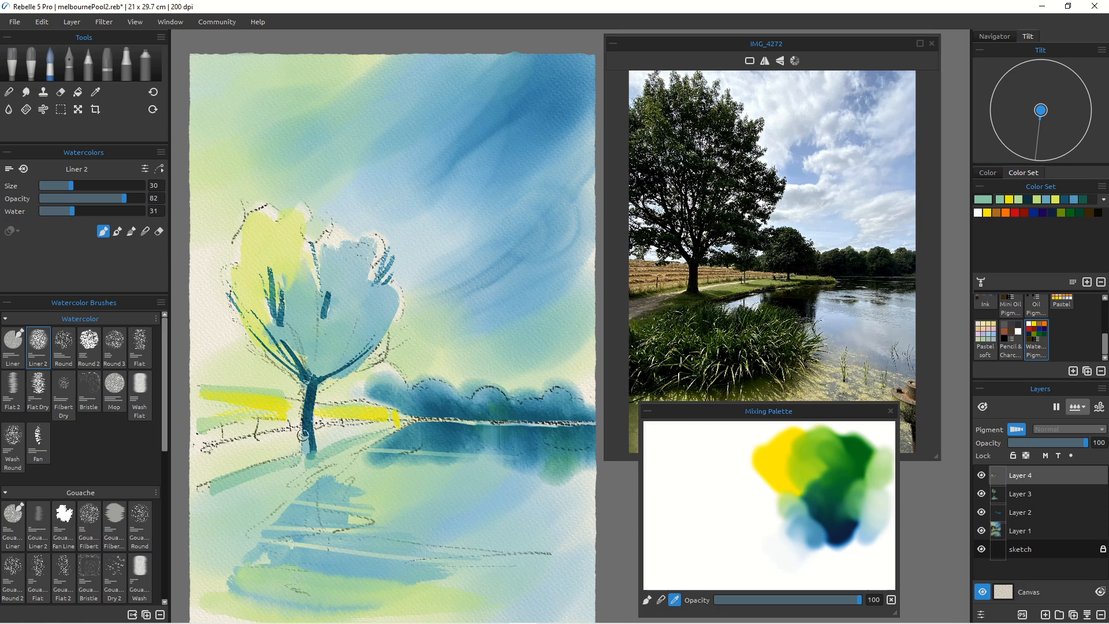
pyautogui.click(816, 503)
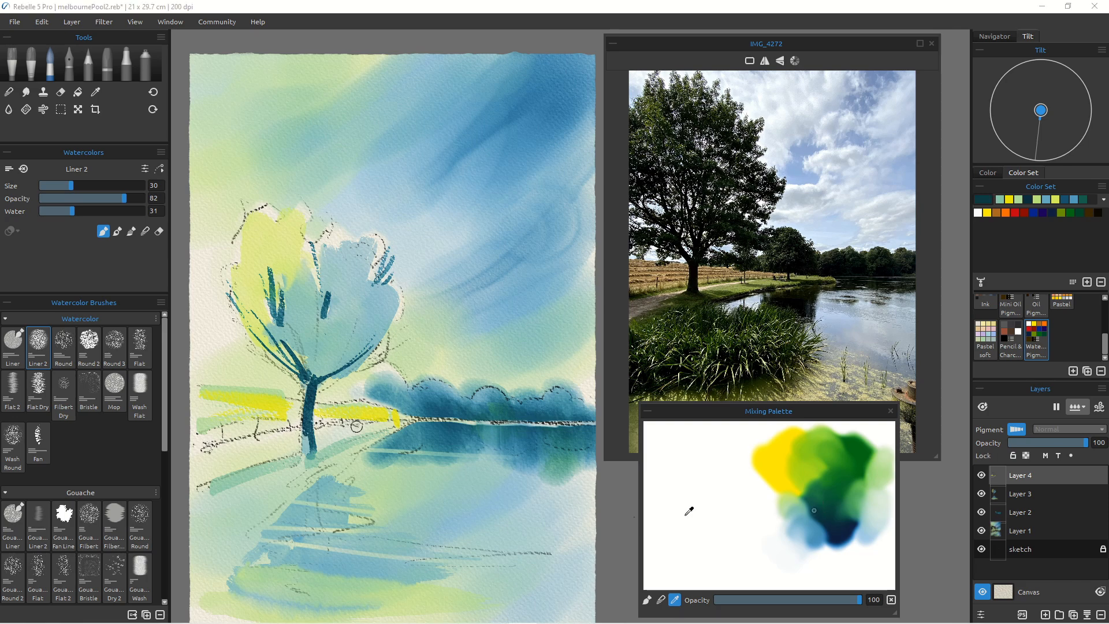
pyautogui.moveTo(304, 428)
pyautogui.mouseDown()
pyautogui.moveTo(309, 460)
pyautogui.moveTo(331, 464)
pyautogui.mouseUp()
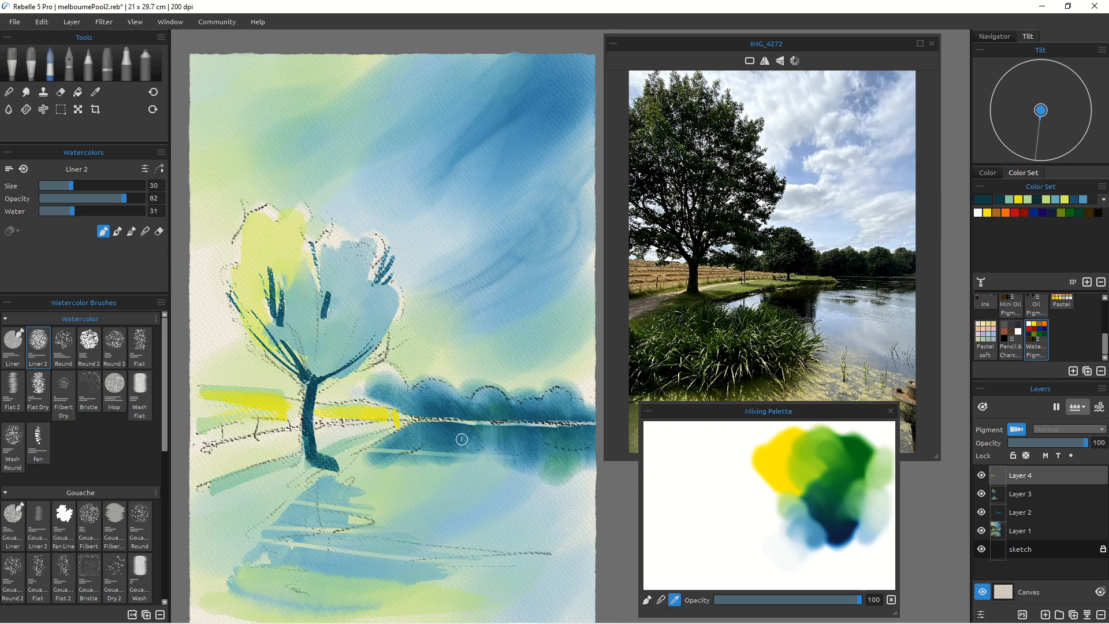
# Step: Paint dark teal fence posts and rails across the field on both sides of the trunk with Liner 2 at size 14
pyautogui.click(55, 185)
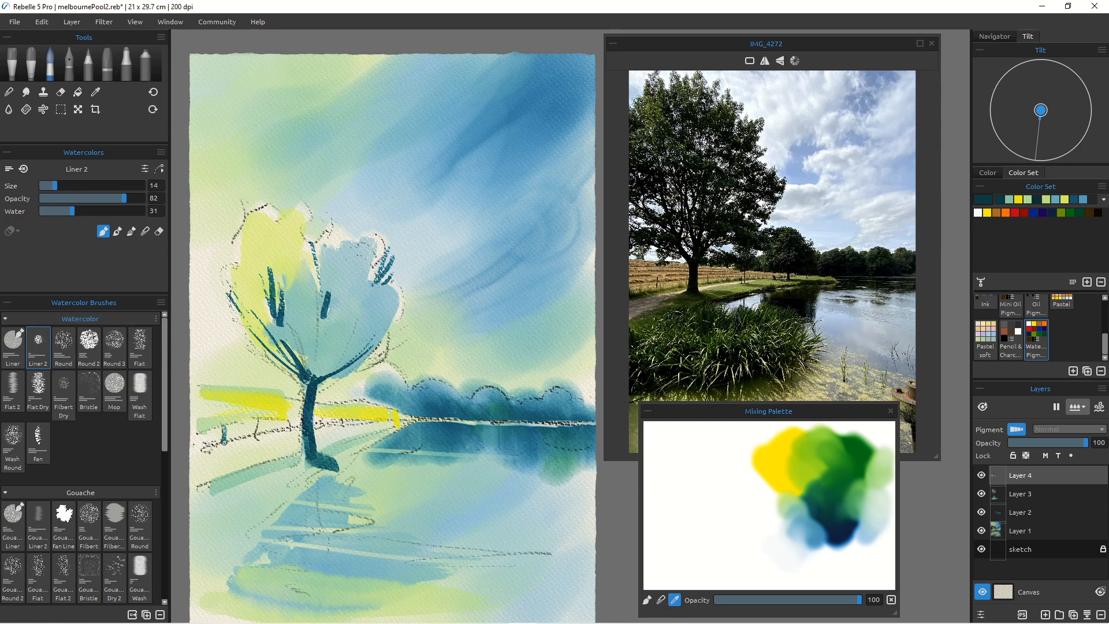
pyautogui.moveTo(258, 417); pyautogui.dragTo(257, 434)
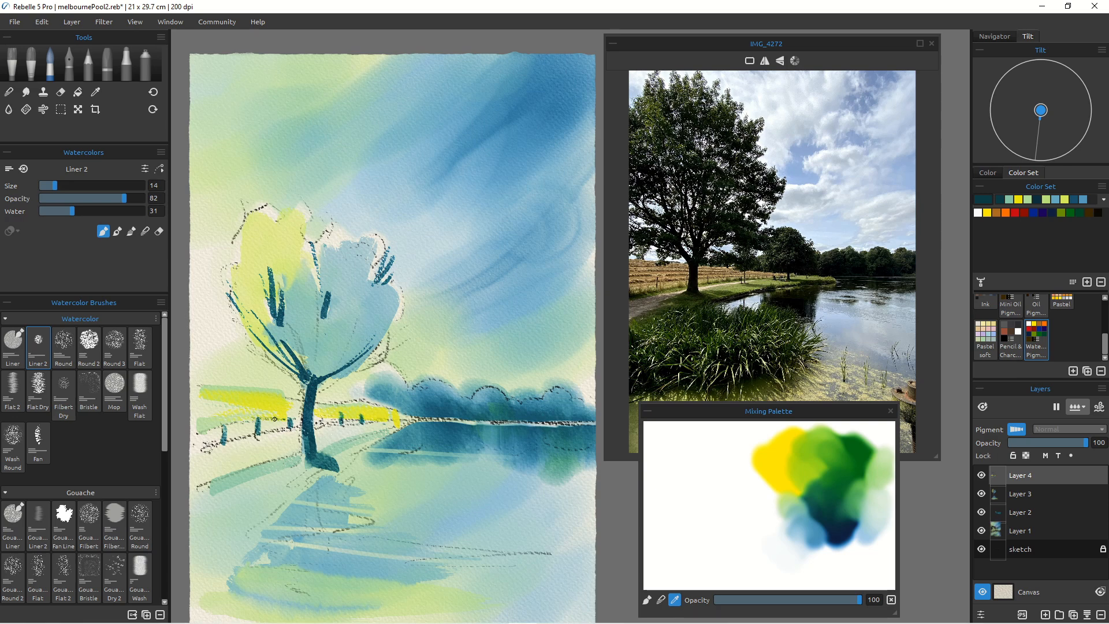
pyautogui.moveTo(316, 418); pyautogui.dragTo(384, 416)
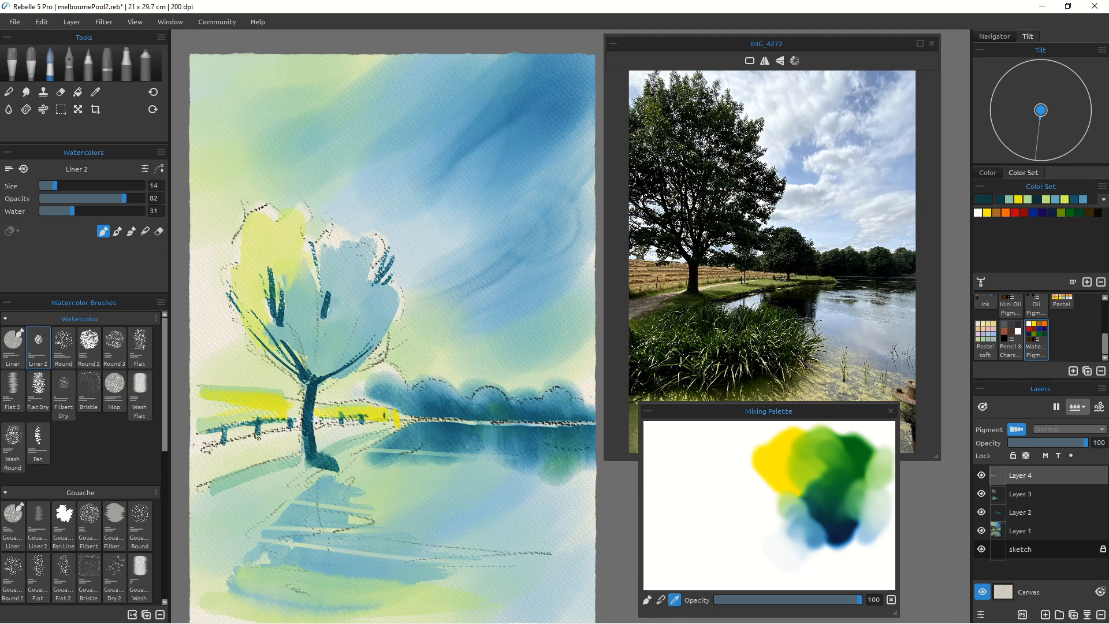
pyautogui.moveTo(258, 435); pyautogui.dragTo(299, 446)
pyautogui.moveTo(224, 441); pyautogui.dragTo(308, 457)
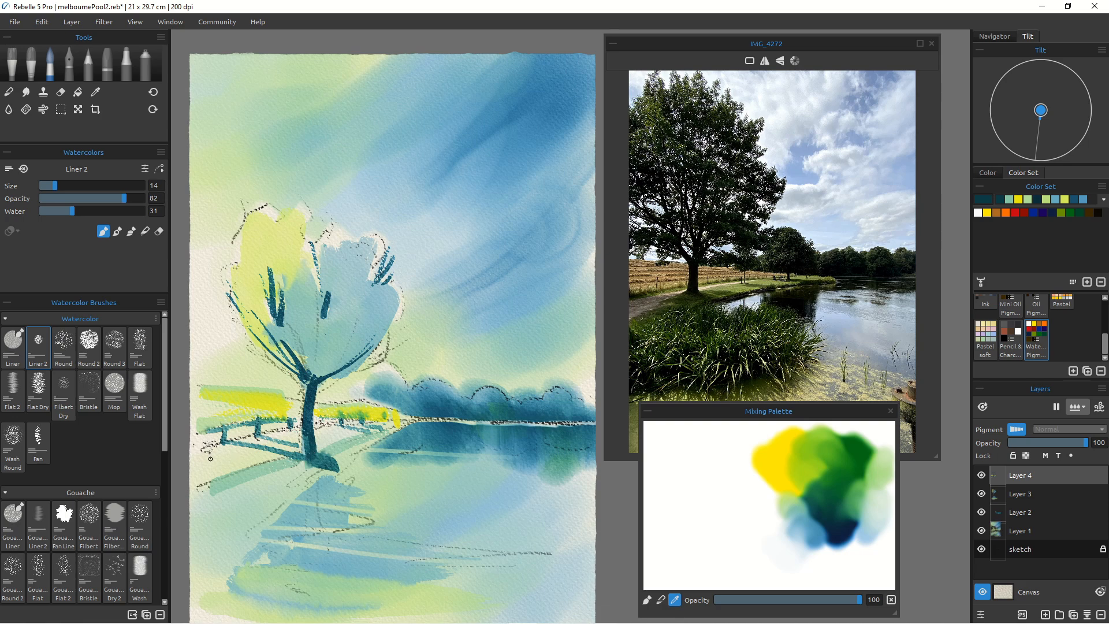
# Step: Paint a mid-blue shadow over the base of the trunk with Liner 2 at size 45, sampling the colour from the mix
pyautogui.press(']')
pyautogui.press(']')
pyautogui.press(']')
pyautogui.press(']')
pyautogui.click(780, 498)
pyautogui.press(']')
pyautogui.press(']')
pyautogui.press(']')
pyautogui.moveTo(312, 465)
pyautogui.mouseDown()
pyautogui.moveTo(293, 487)
pyautogui.moveTo(321, 469)
pyautogui.mouseUp()
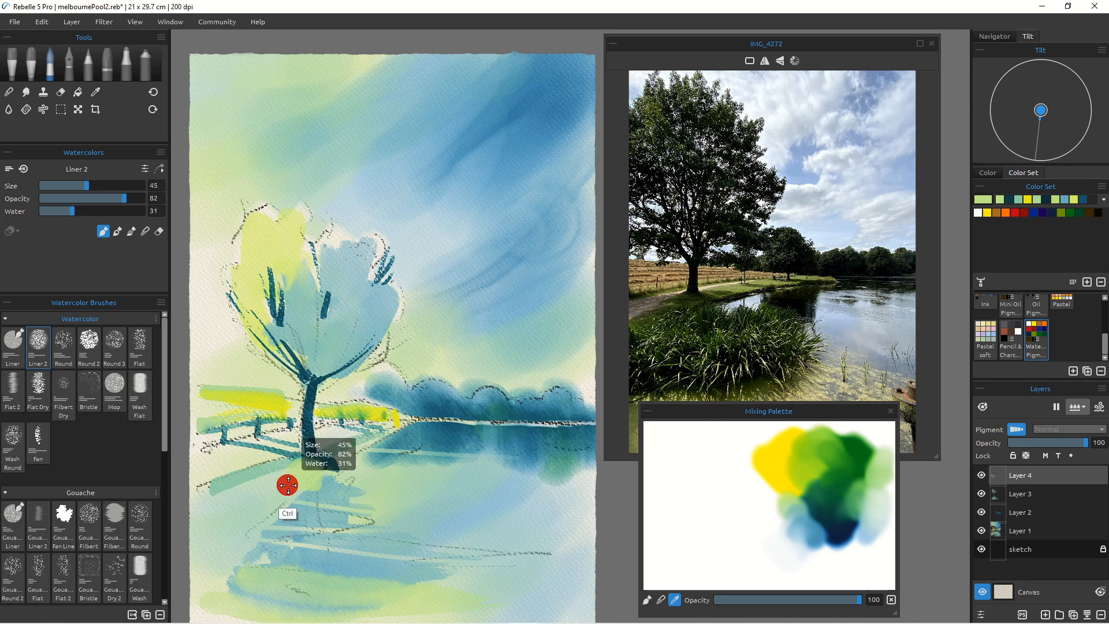
pyautogui.hotkey('ctrl', 'z')
pyautogui.keyDown('ctrl'); pyautogui.click(803, 508); pyautogui.keyUp('ctrl')
pyautogui.moveTo(319, 456); pyautogui.dragTo(311, 472)
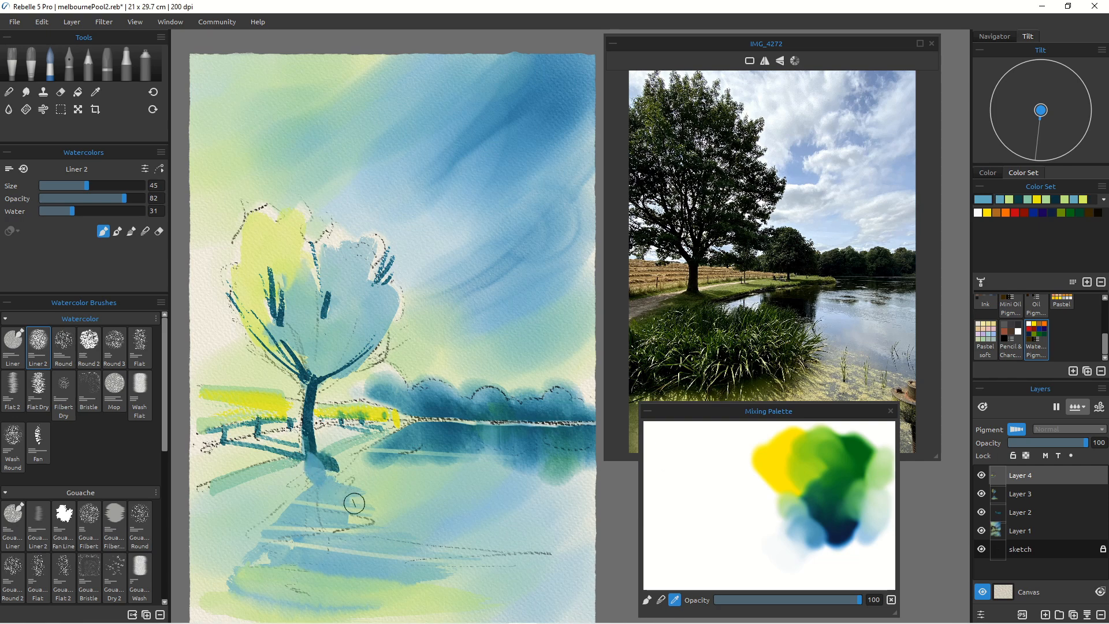
pyautogui.moveTo(333, 461); pyautogui.dragTo(340, 462)
# Step: Paint the diagonal bank edge and darken the trunk base in navy sampled from the mix, with Liner 2 at size 25 for the finishing strokes
pyautogui.click(843, 526)
pyautogui.press('[')
pyautogui.press('[')
pyautogui.press('[')
pyautogui.press('[')
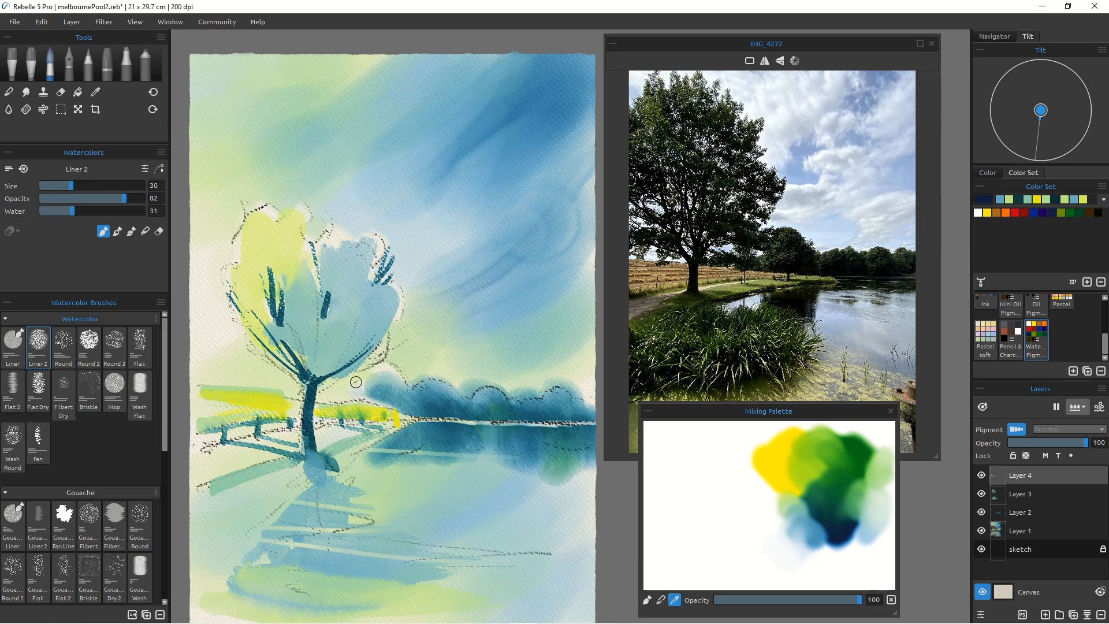
pyautogui.moveTo(399, 427); pyautogui.dragTo(273, 521)
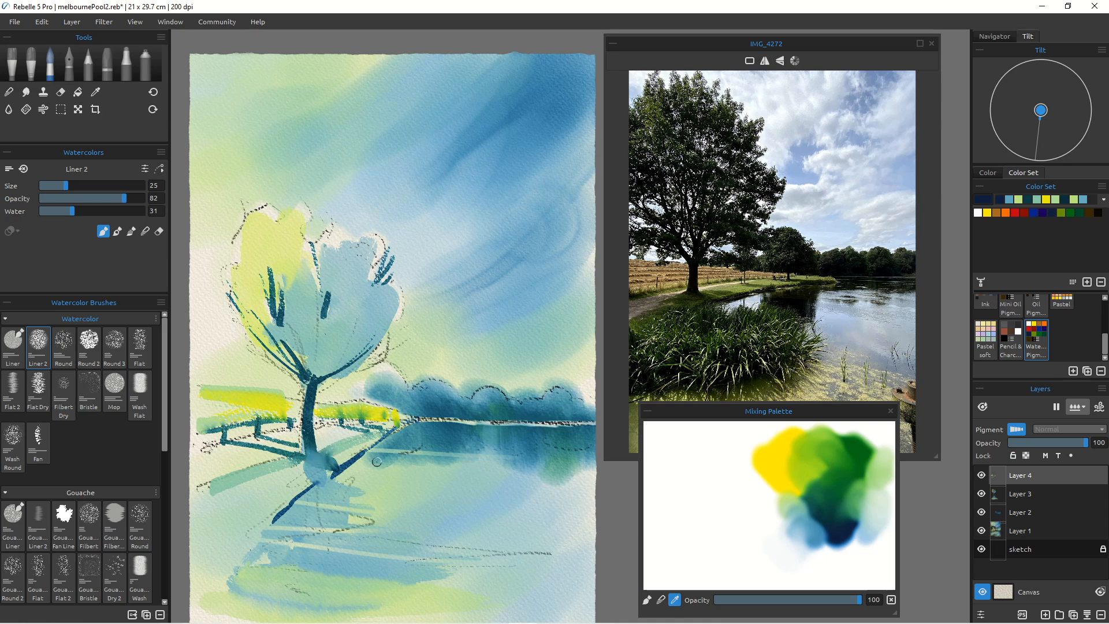
pyautogui.moveTo(335, 464)
pyautogui.mouseDown()
pyautogui.moveTo(297, 481)
pyautogui.moveTo(266, 516)
pyautogui.mouseUp()
pyautogui.moveTo(312, 444); pyautogui.dragTo(315, 457)
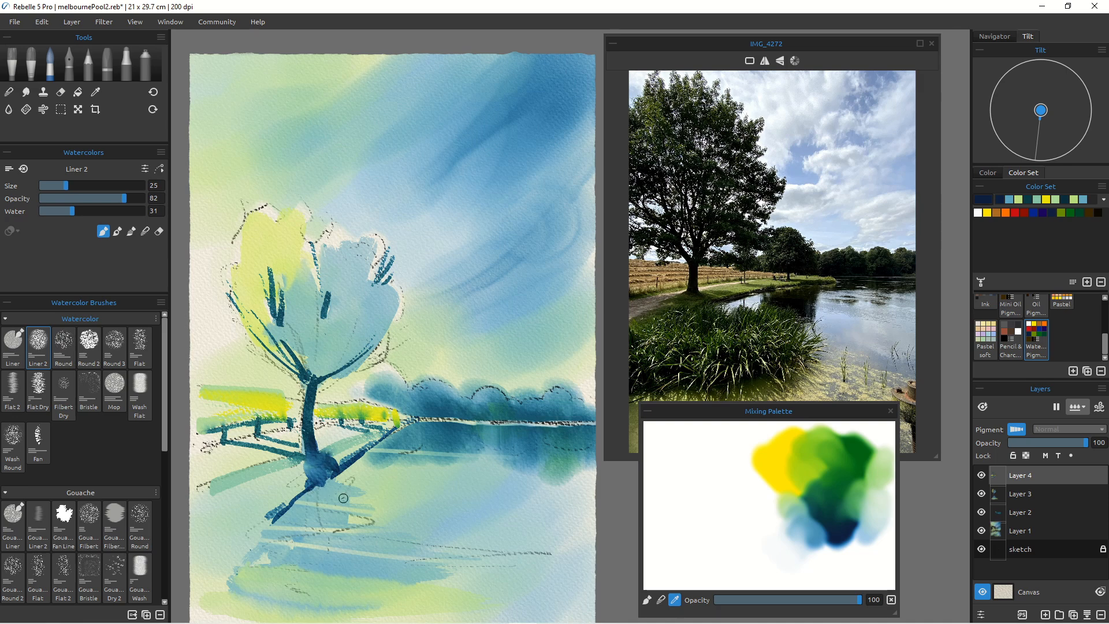
# Step: Add a new layer above Layer 4, wet it, and set the Liner 2 brush size to 70
pyautogui.click(1044, 614)
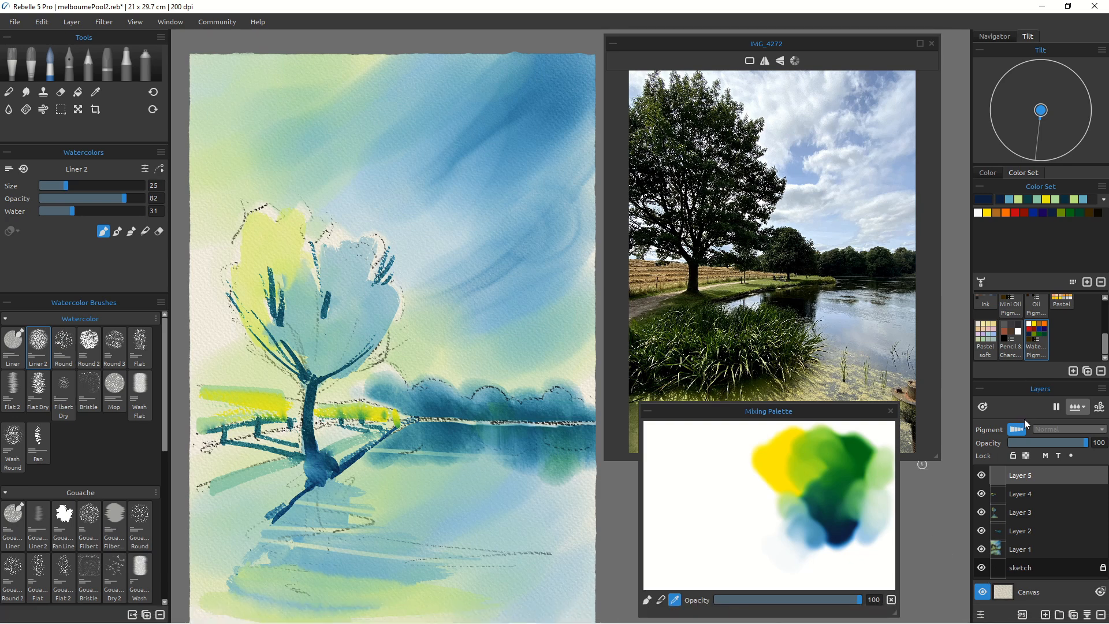
pyautogui.click(1068, 416)
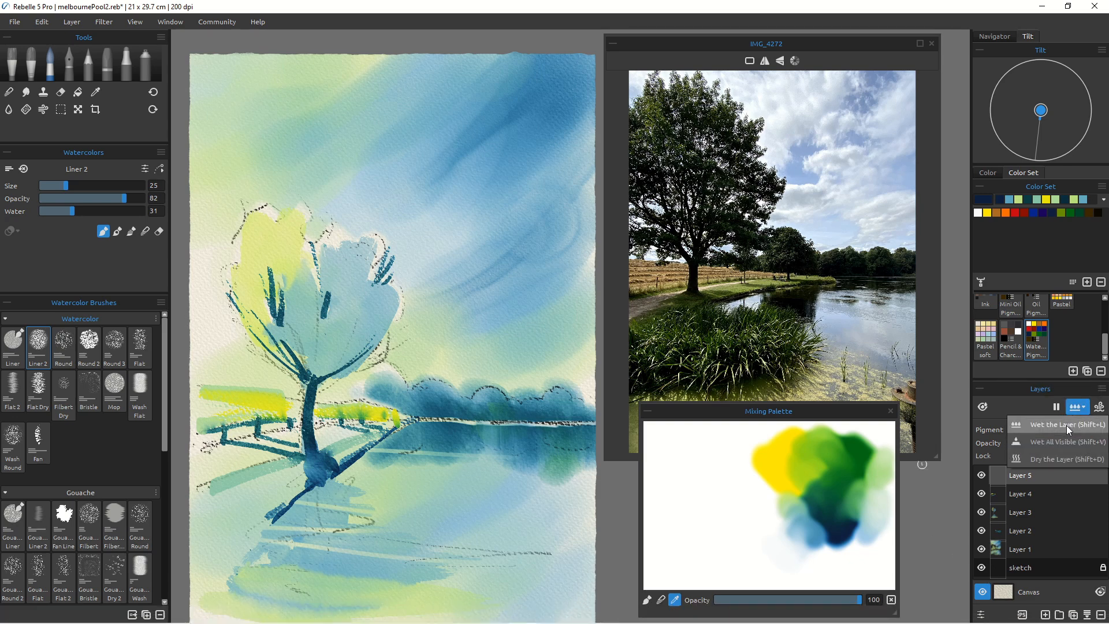
pyautogui.click(1066, 425)
pyautogui.press(']')
pyautogui.press(']')
pyautogui.press(']')
pyautogui.press(']')
pyautogui.press(']')
pyautogui.press(']')
pyautogui.press(']')
pyautogui.press(']')
pyautogui.press(']')
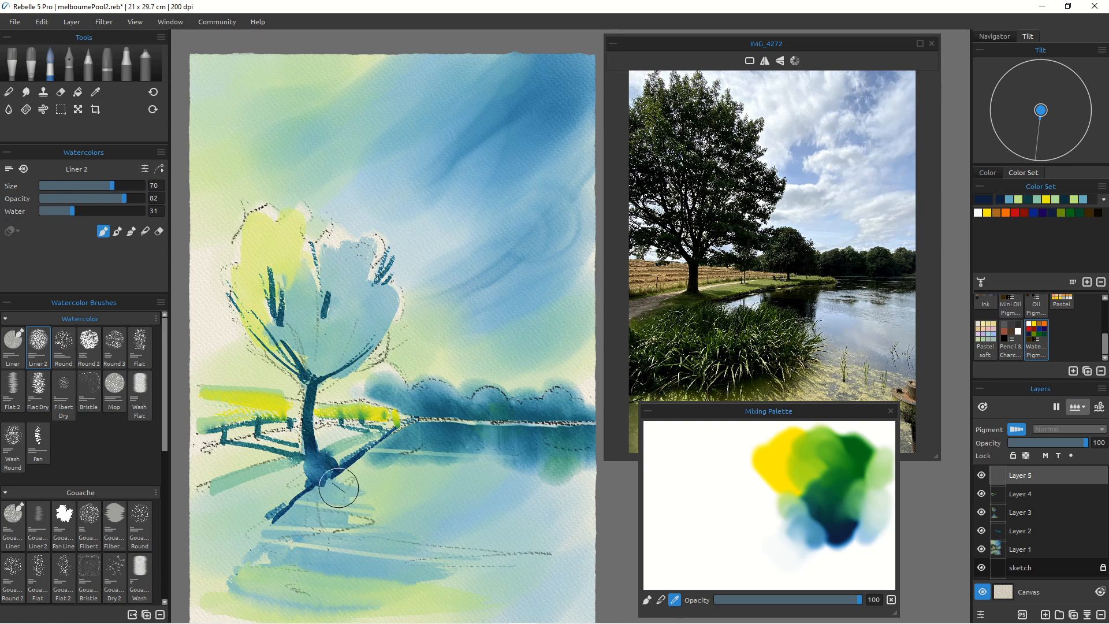
# Step: Try painting a rounded navy tree reflection below the bank, raising the brush's water to 73 between attempts
pyautogui.click(320, 505)
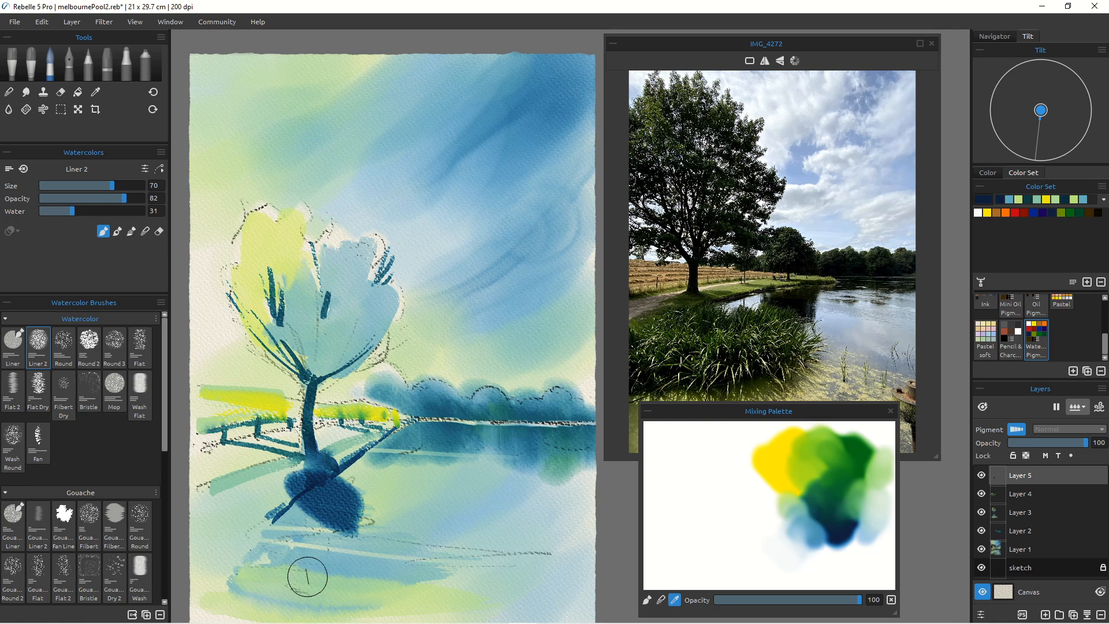
pyautogui.click(310, 532)
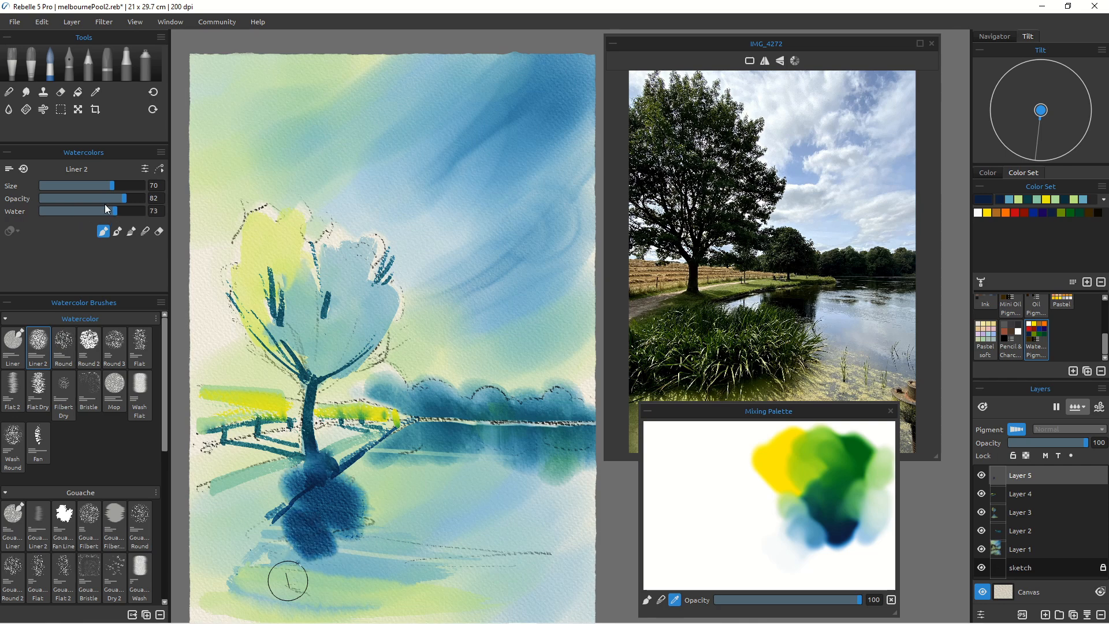
pyautogui.hotkey('ctrl', 'z')
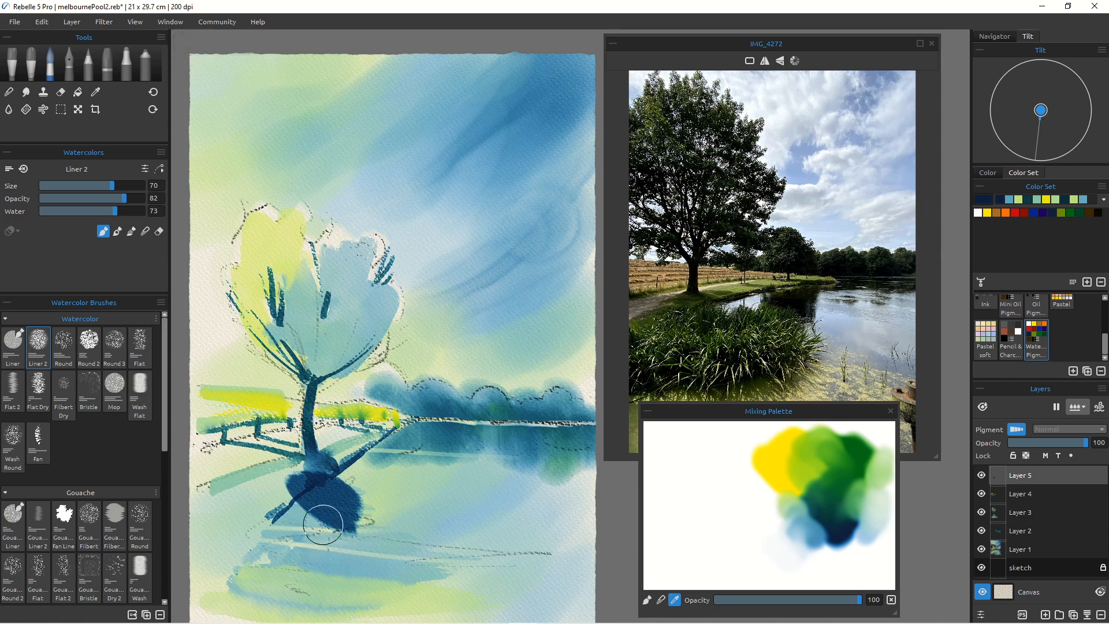
pyautogui.hotkey('ctrl', 'z')
pyautogui.moveTo(309, 524)
pyautogui.mouseDown()
pyautogui.moveTo(349, 486)
pyautogui.moveTo(310, 514)
pyautogui.moveTo(382, 555)
pyautogui.mouseUp()
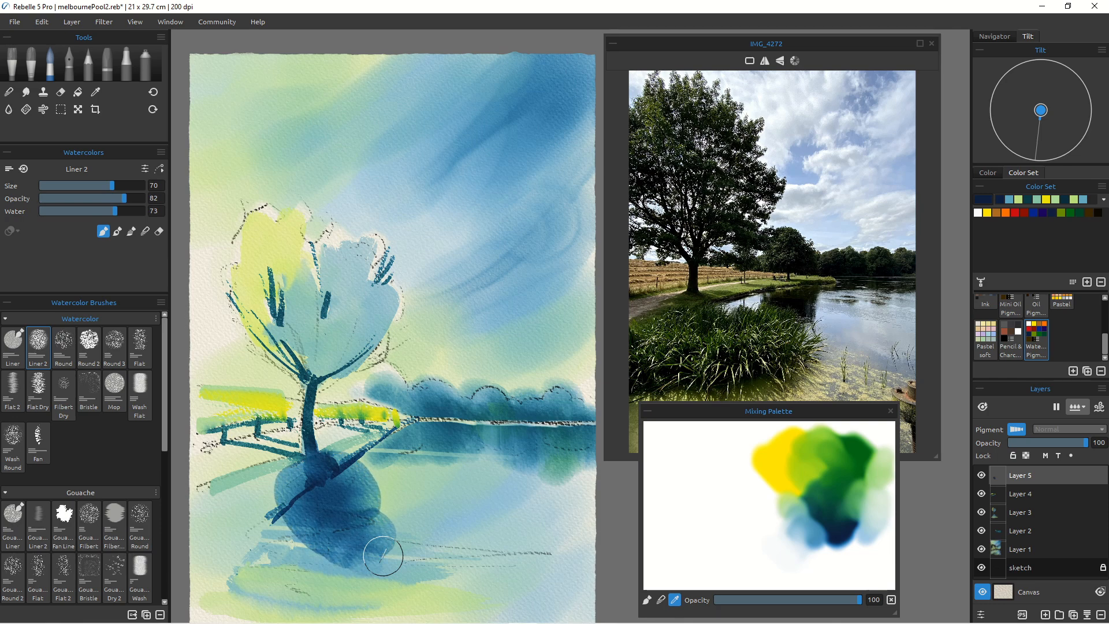
pyautogui.hotkey('ctrl', 'alt')
pyautogui.hotkey('ctrl', 'z')
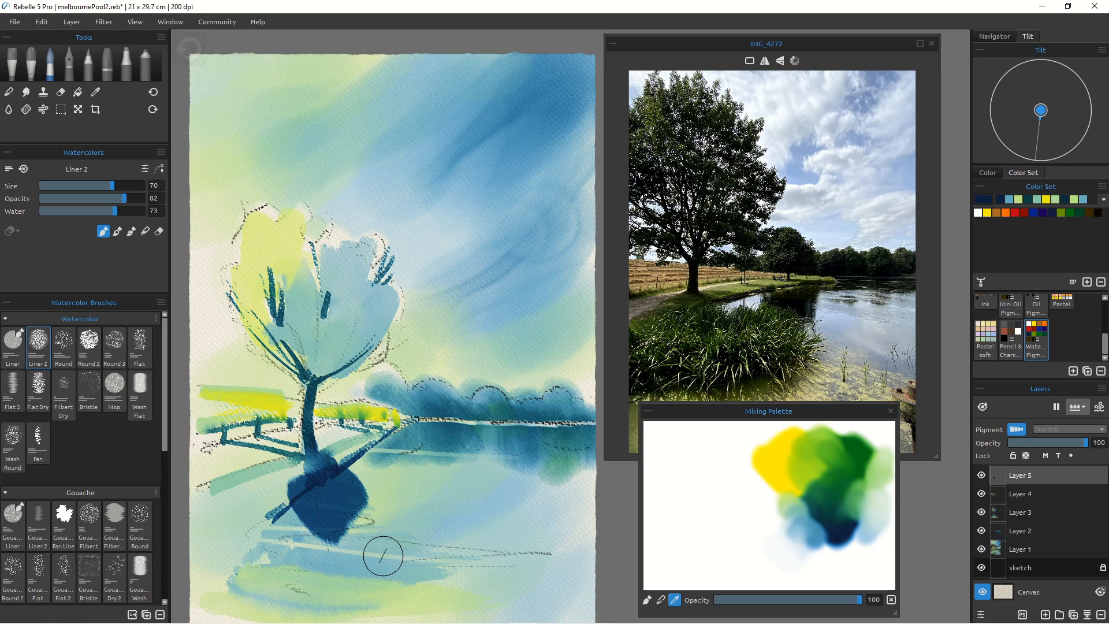
pyautogui.hotkey('ctrl', 'z')
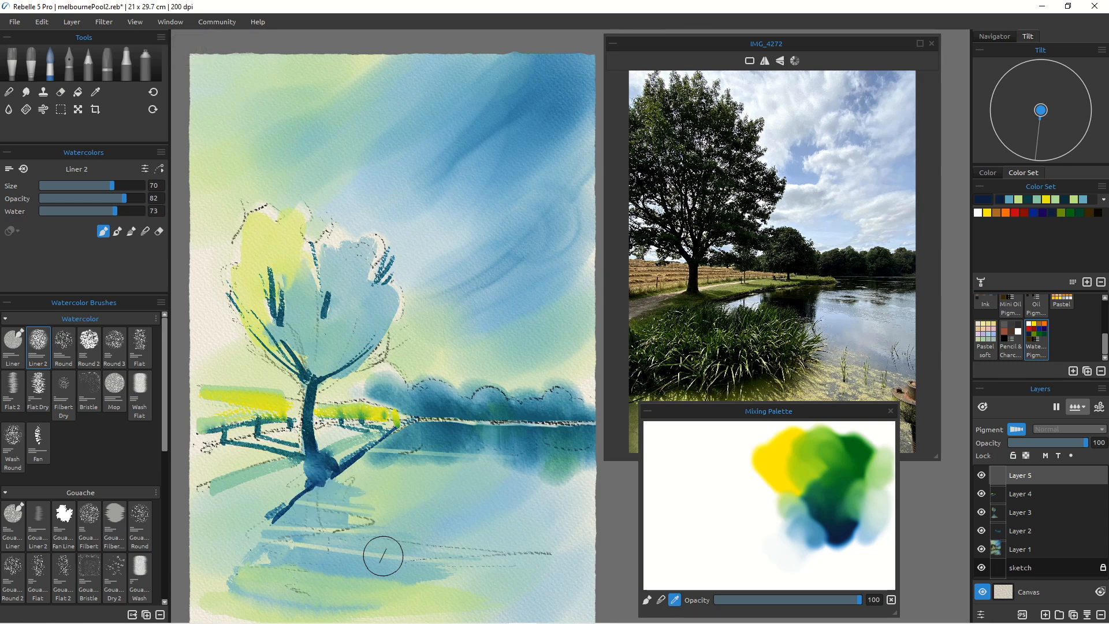
# Step: Wet Layer 5 again and try painting the navy tree reflection with broad strokes across and down the water
pyautogui.click(1081, 411)
pyautogui.click(1074, 424)
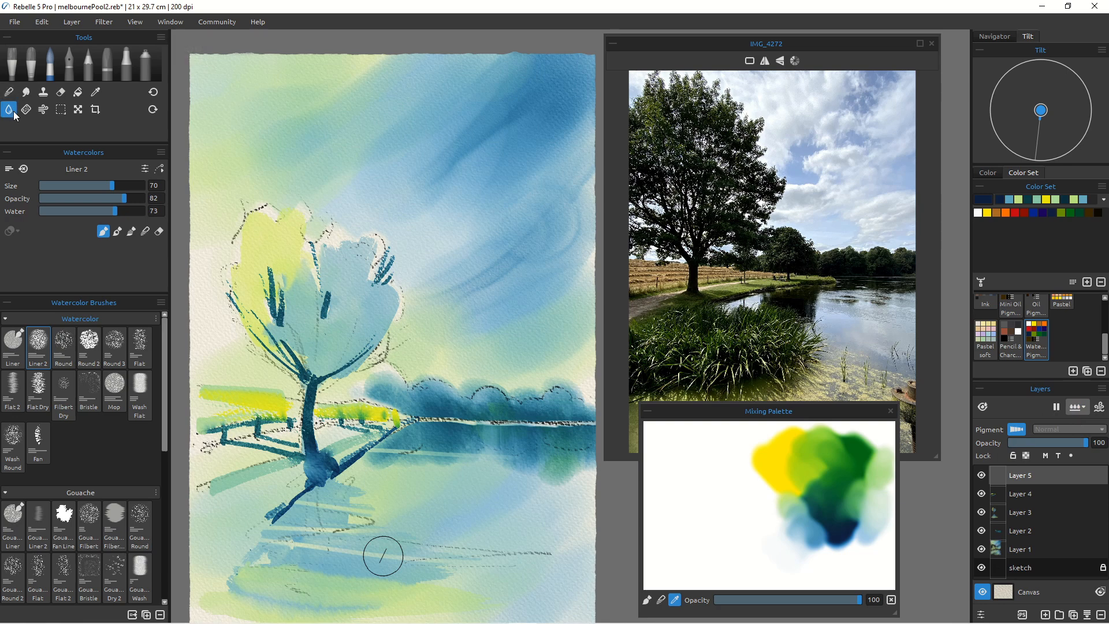
pyautogui.click(9, 109)
pyautogui.click(48, 72)
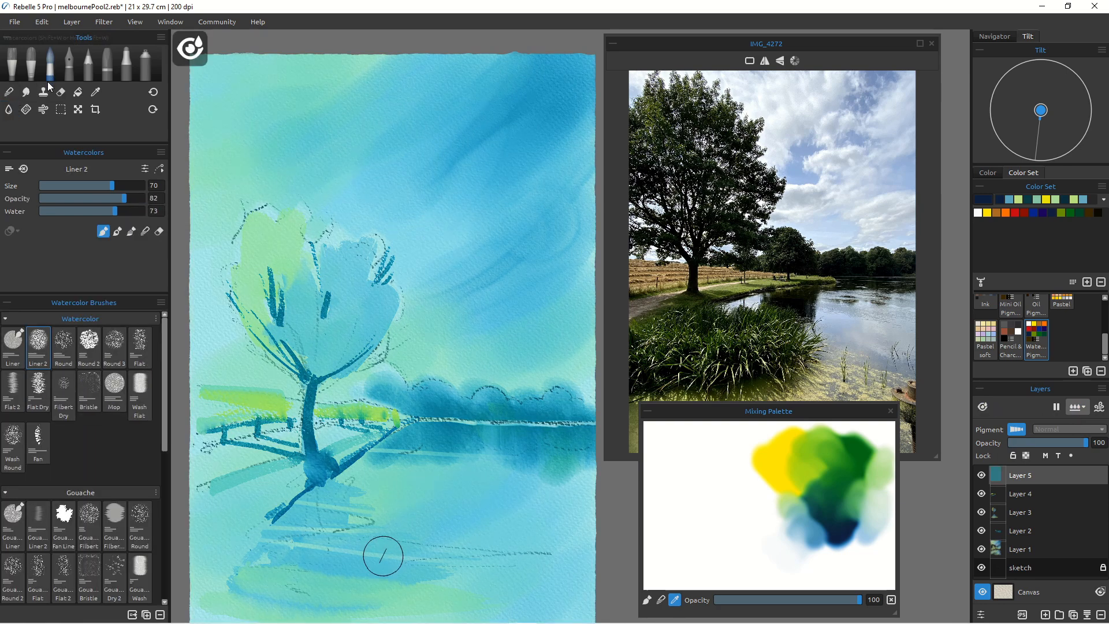
pyautogui.moveTo(350, 485)
pyautogui.mouseDown()
pyautogui.moveTo(324, 508)
pyautogui.moveTo(347, 523)
pyautogui.moveTo(335, 539)
pyautogui.moveTo(427, 535)
pyautogui.moveTo(370, 556)
pyautogui.moveTo(448, 560)
pyautogui.mouseUp()
pyautogui.moveTo(384, 543); pyautogui.dragTo(381, 611)
pyautogui.moveTo(326, 555); pyautogui.dragTo(325, 600)
pyautogui.moveTo(289, 544); pyautogui.dragTo(278, 583)
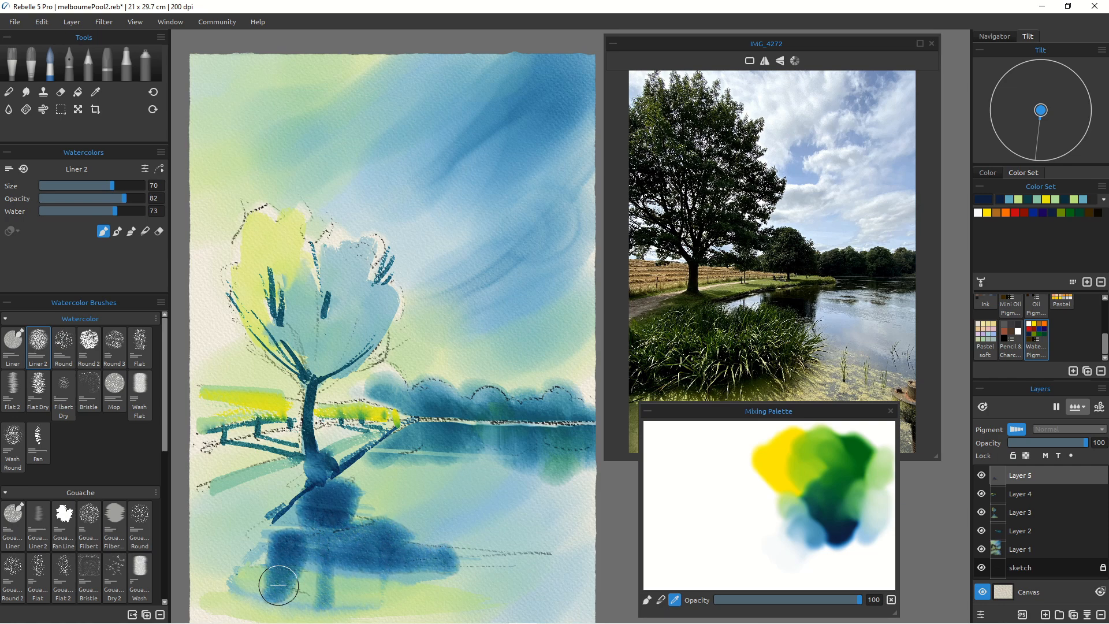
# Step: Pause the watercolor diffusion, let it run briefly, and pause it again
pyautogui.press('p')
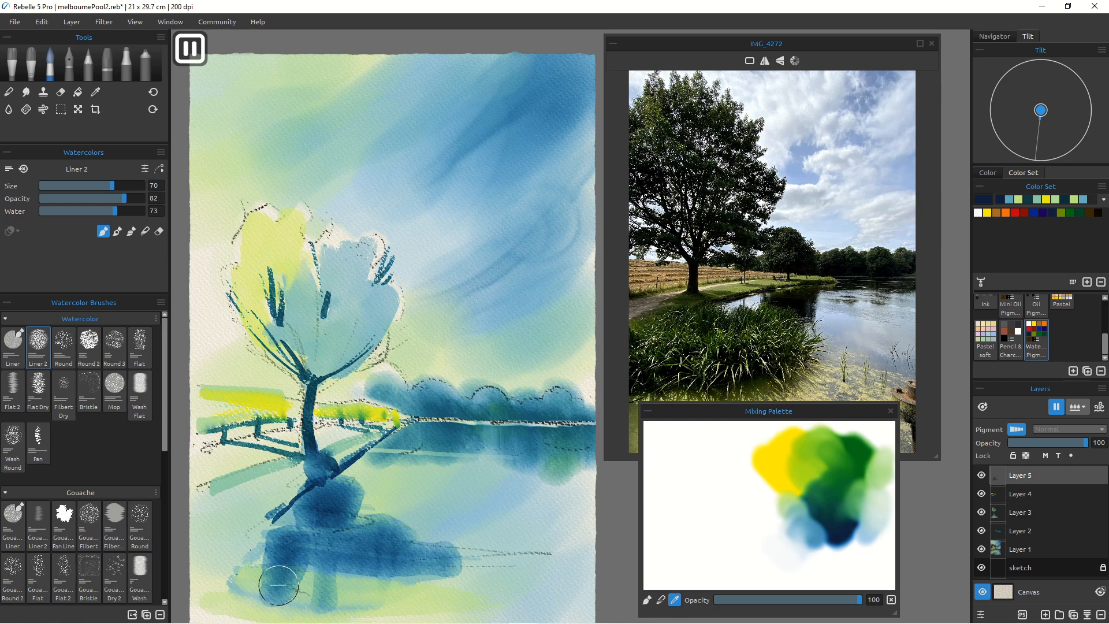
pyautogui.press('p')
pyautogui.press('p')
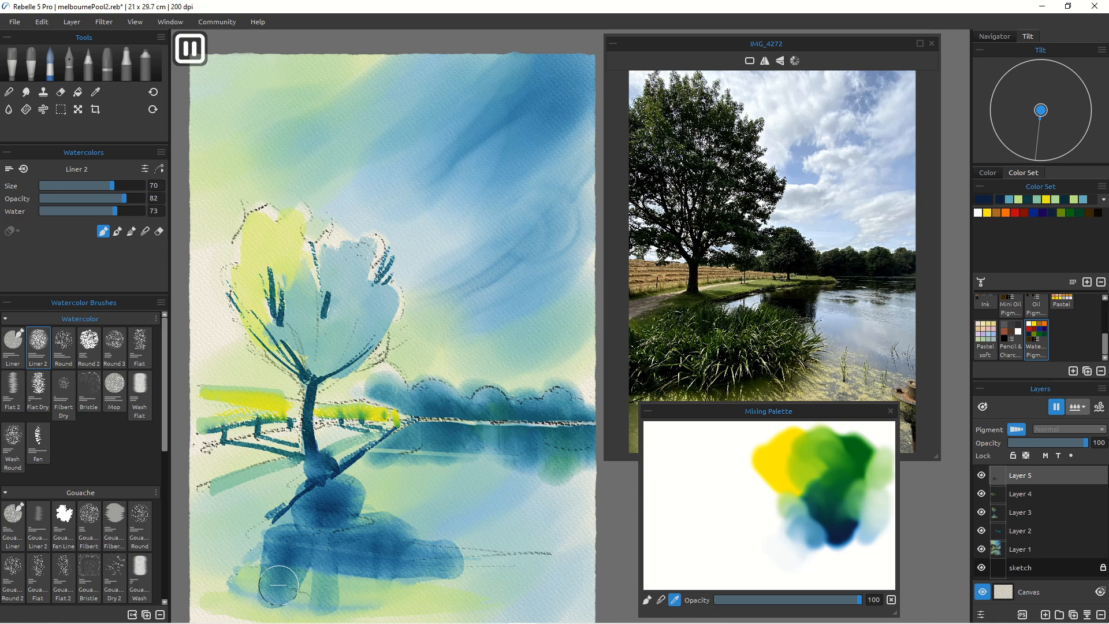
# Step: Undo all the navy reflection strokes on Layer 5
pyautogui.moveTo(271, 522); pyautogui.dragTo(398, 425)
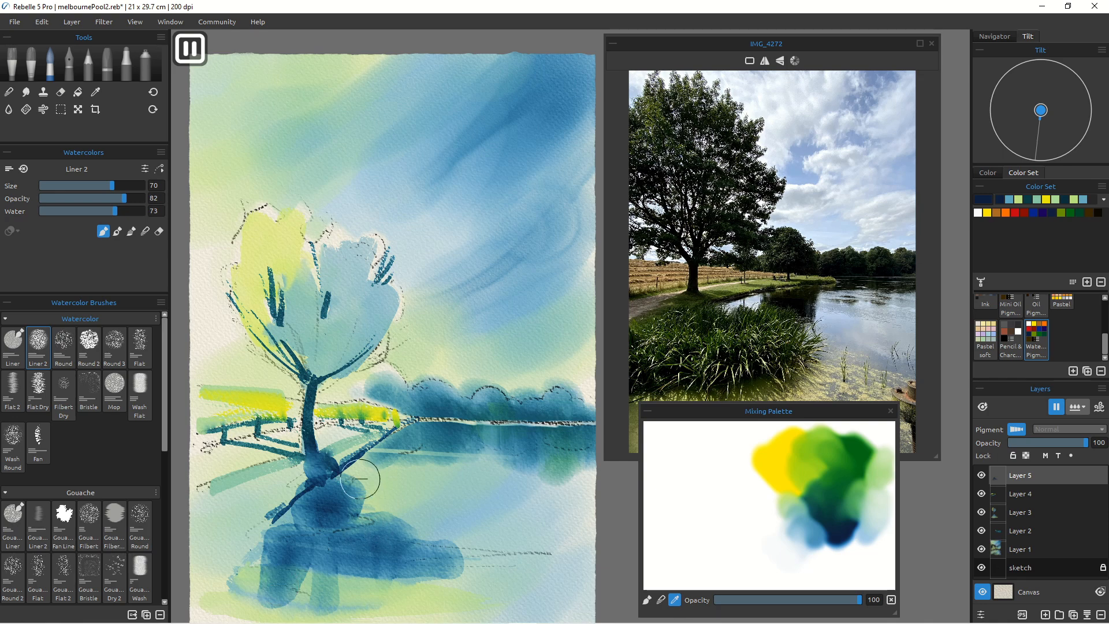
pyautogui.hotkey('ctrl', 'z')
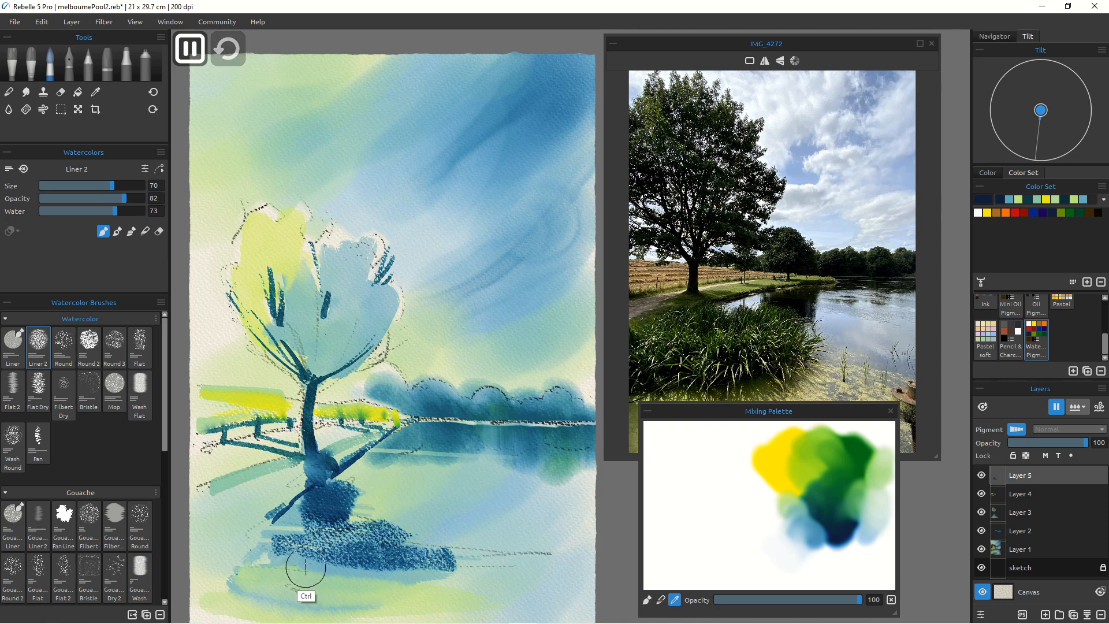
pyautogui.hotkey('ctrl', 'z')
pyautogui.hotkey('ctrl', 'z')
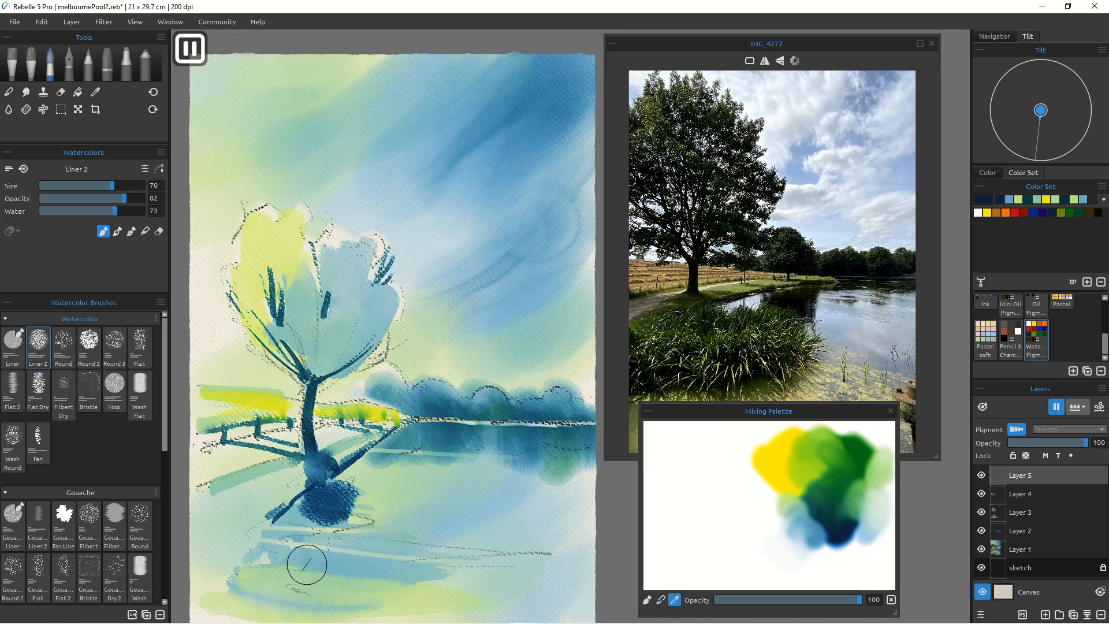
pyautogui.hotkey('ctrl', 'z')
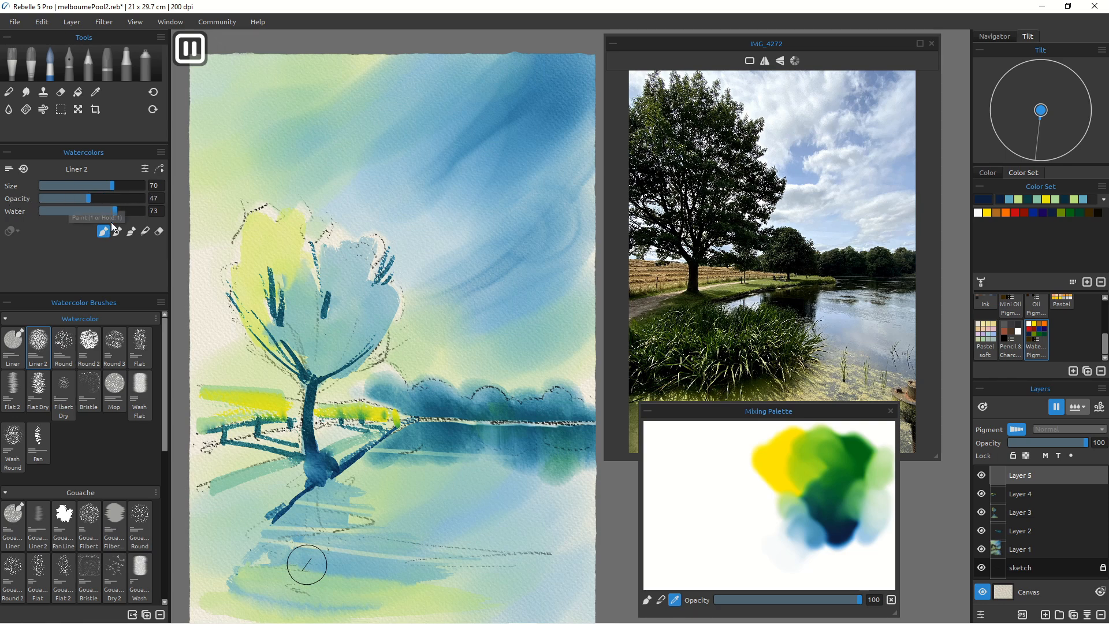
# Step: Set the brush opacity to 42 and water to 86, and wet Layer 5
pyautogui.moveTo(116, 211); pyautogui.dragTo(82, 201)
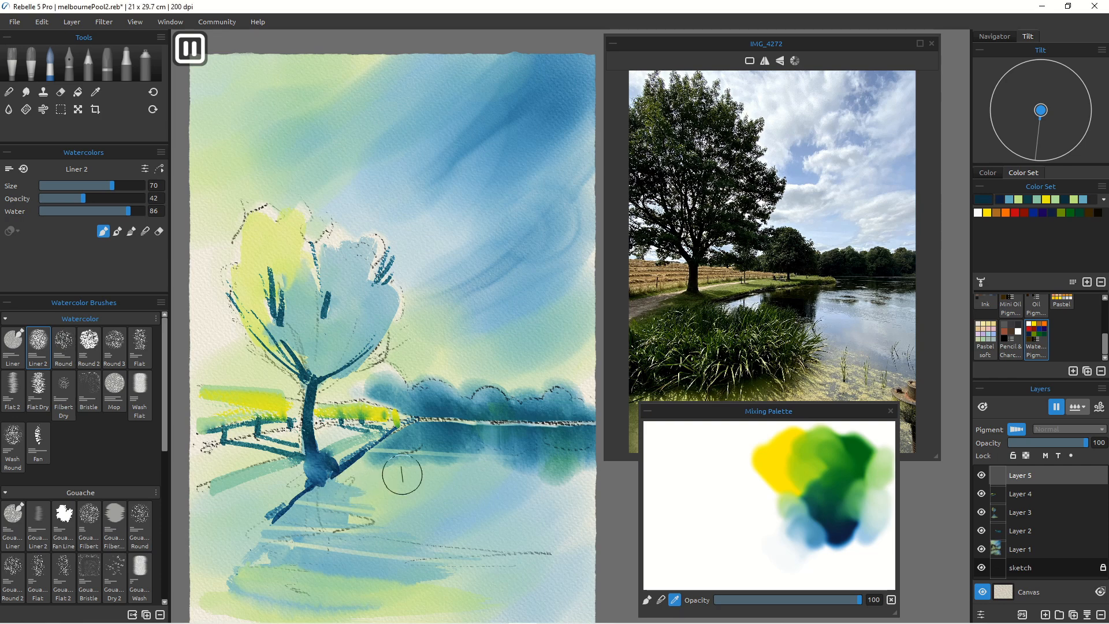
pyautogui.click(1077, 407)
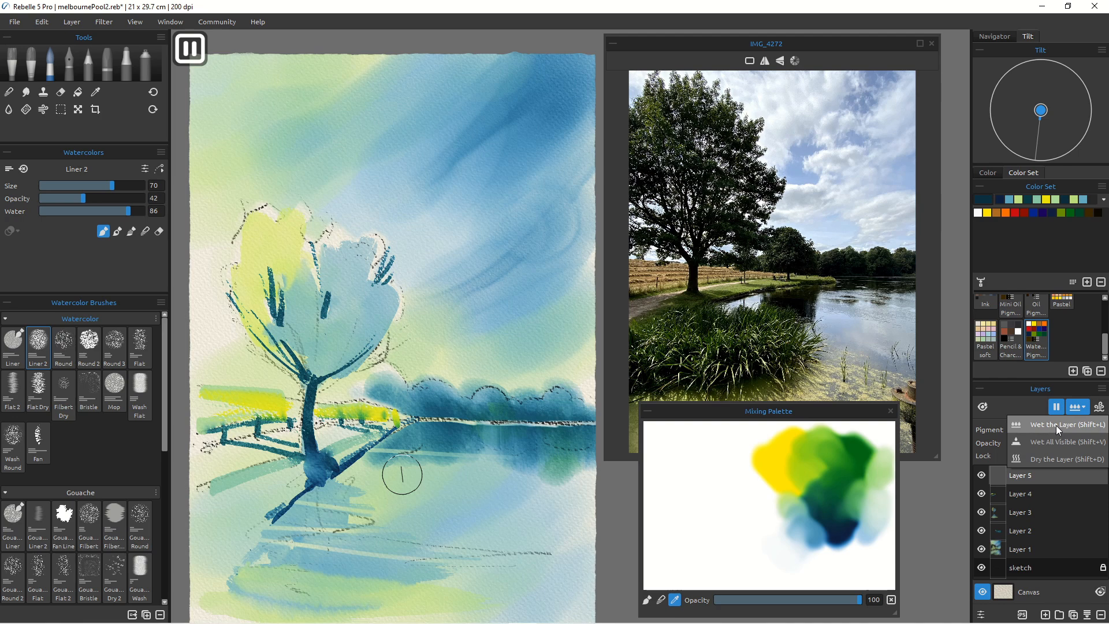
pyautogui.click(1057, 425)
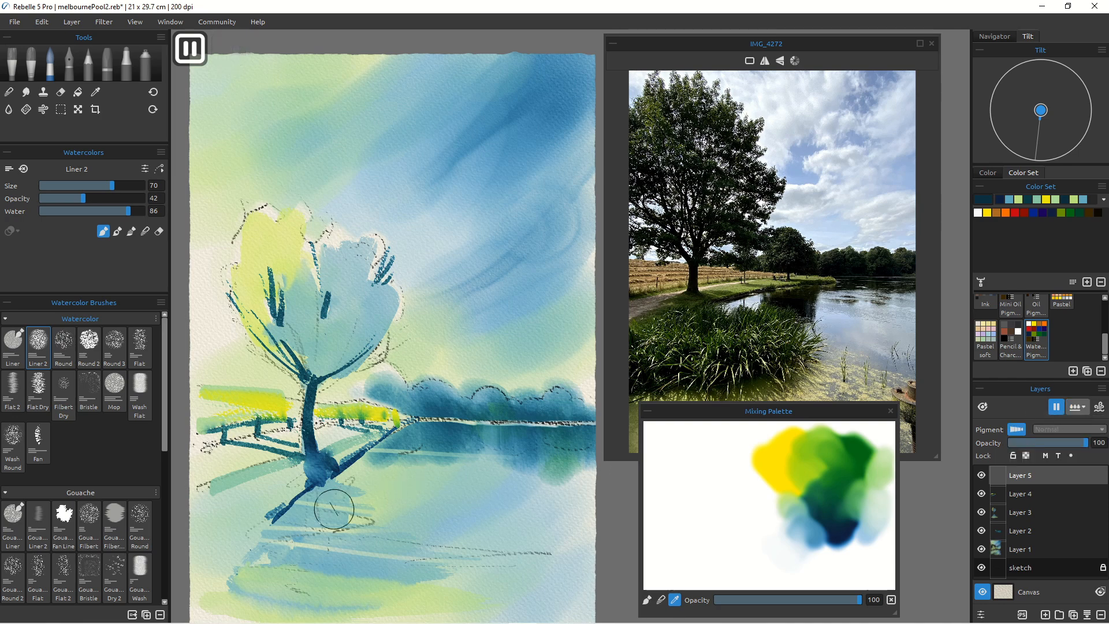
# Step: Paint broad vertical and horizontal reflection strokes below the tree and across the water on Layer 5, and let the watercolor diffuse
pyautogui.moveTo(351, 488)
pyautogui.mouseDown()
pyautogui.moveTo(323, 522)
pyautogui.moveTo(342, 527)
pyautogui.moveTo(365, 586)
pyautogui.mouseUp()
pyautogui.moveTo(398, 508); pyautogui.dragTo(397, 574)
pyautogui.moveTo(315, 497)
pyautogui.mouseDown()
pyautogui.moveTo(301, 540)
pyautogui.moveTo(484, 549)
pyautogui.moveTo(414, 507)
pyautogui.mouseUp()
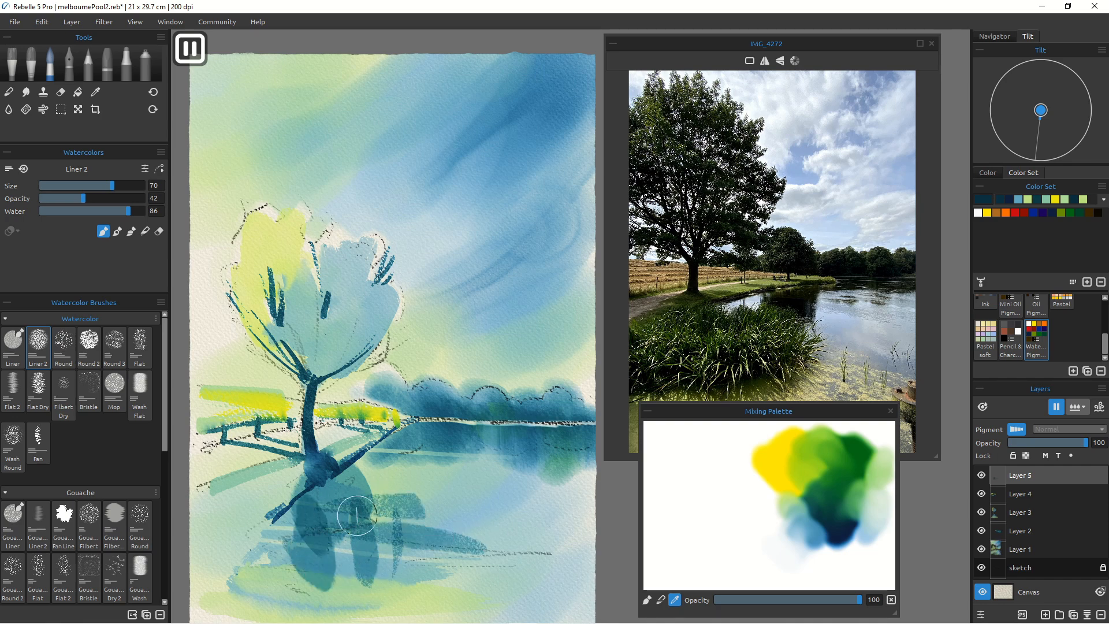
pyautogui.moveTo(619, 561)
pyautogui.mouseDown()
pyautogui.moveTo(262, 563)
pyautogui.moveTo(346, 585)
pyautogui.moveTo(246, 577)
pyautogui.moveTo(344, 580)
pyautogui.moveTo(277, 583)
pyautogui.moveTo(251, 577)
pyautogui.mouseUp()
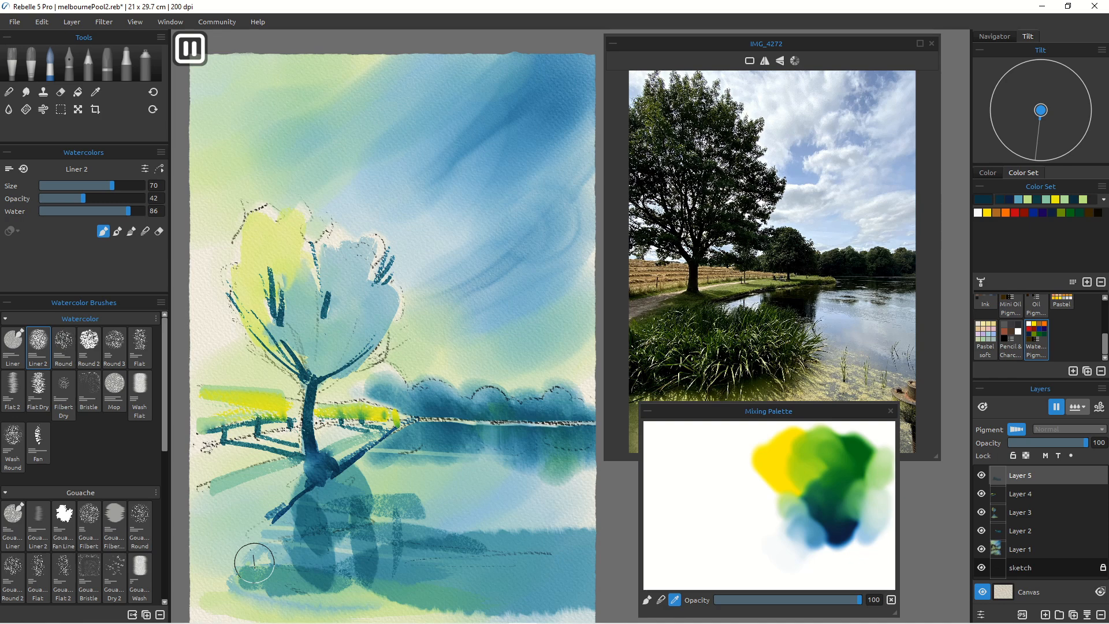
pyautogui.press('p')
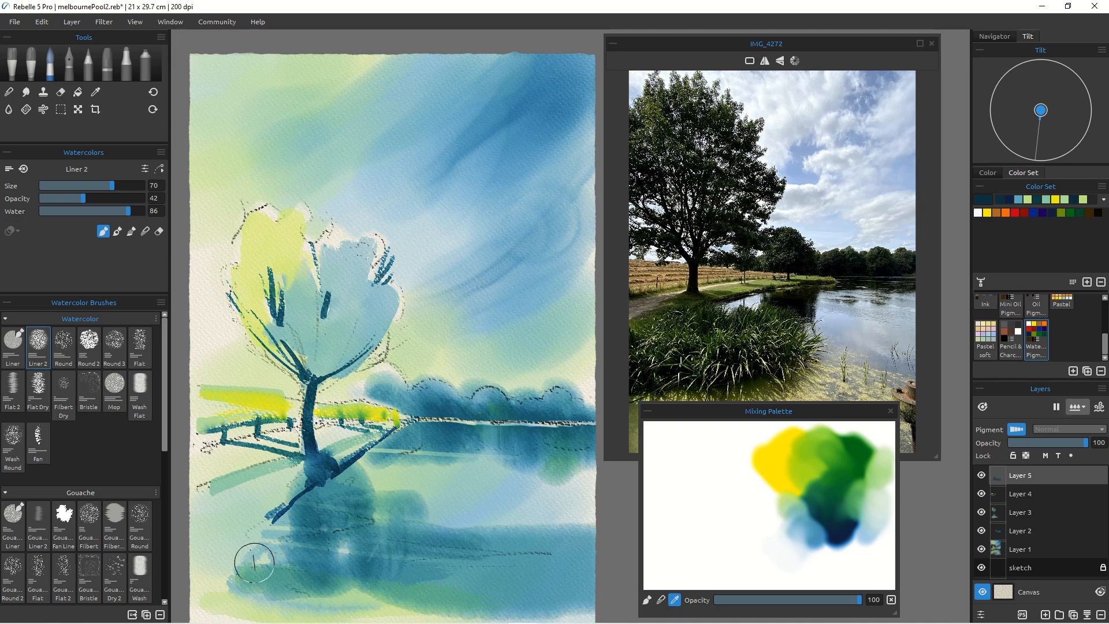
pyautogui.press('p')
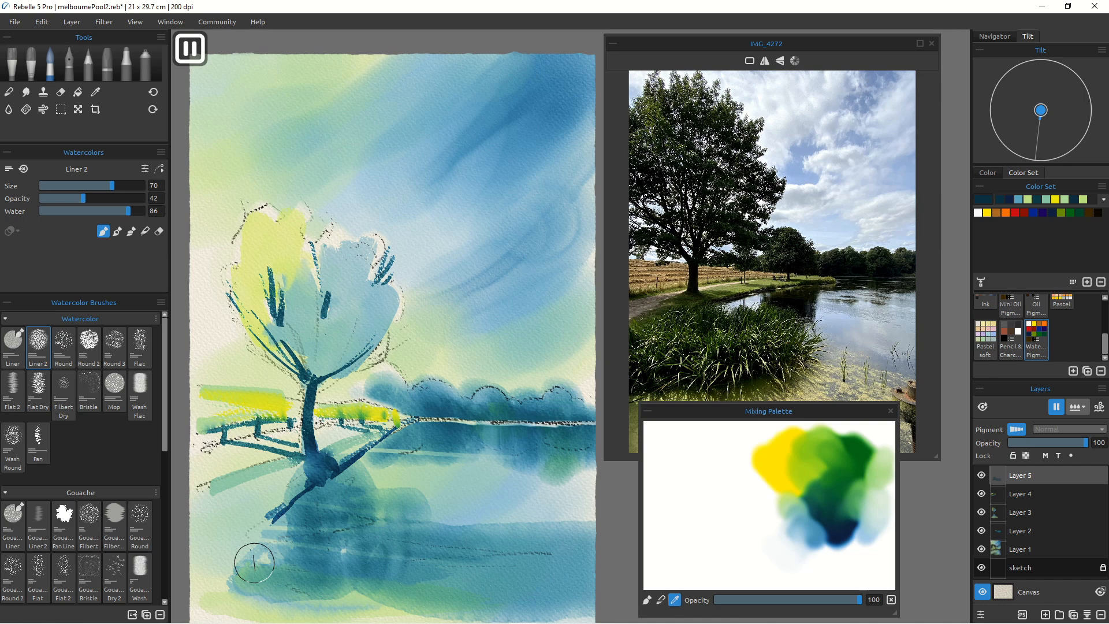
pyautogui.press('p')
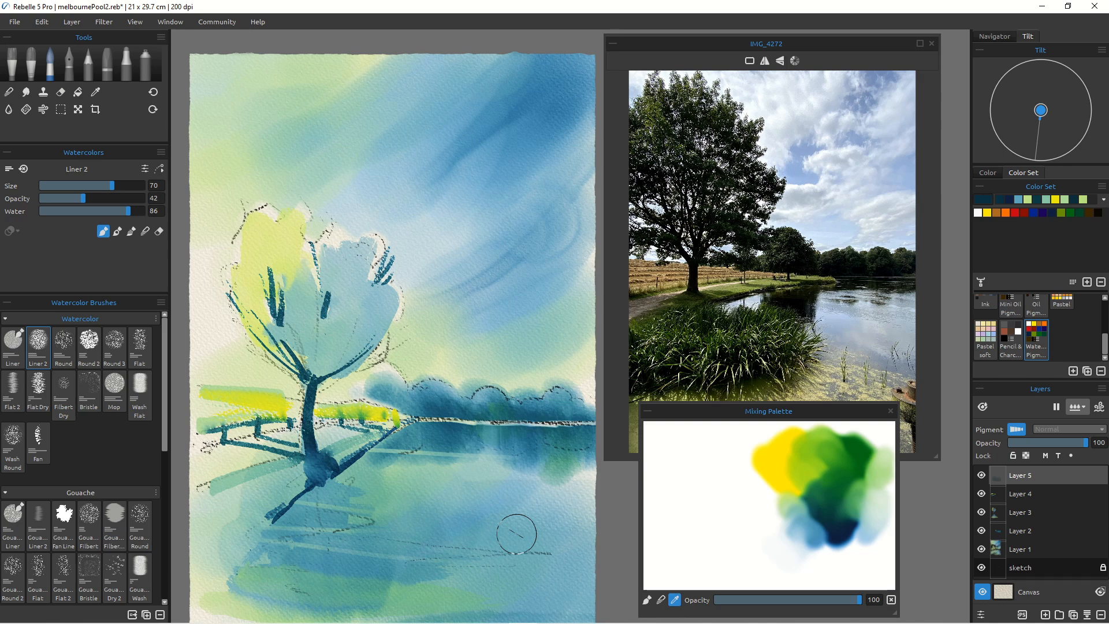
# Step: Lift light ripple streaks out of the water reflection with the Round Soft 2 eraser at size 30
pyautogui.press('e')
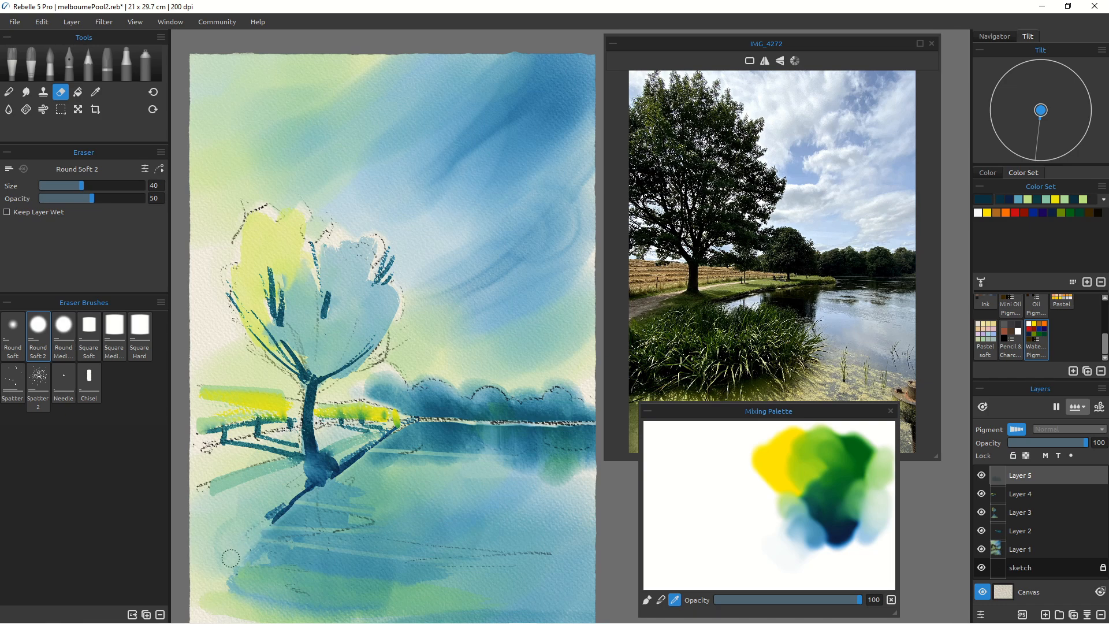
pyautogui.moveTo(294, 501); pyautogui.dragTo(375, 512)
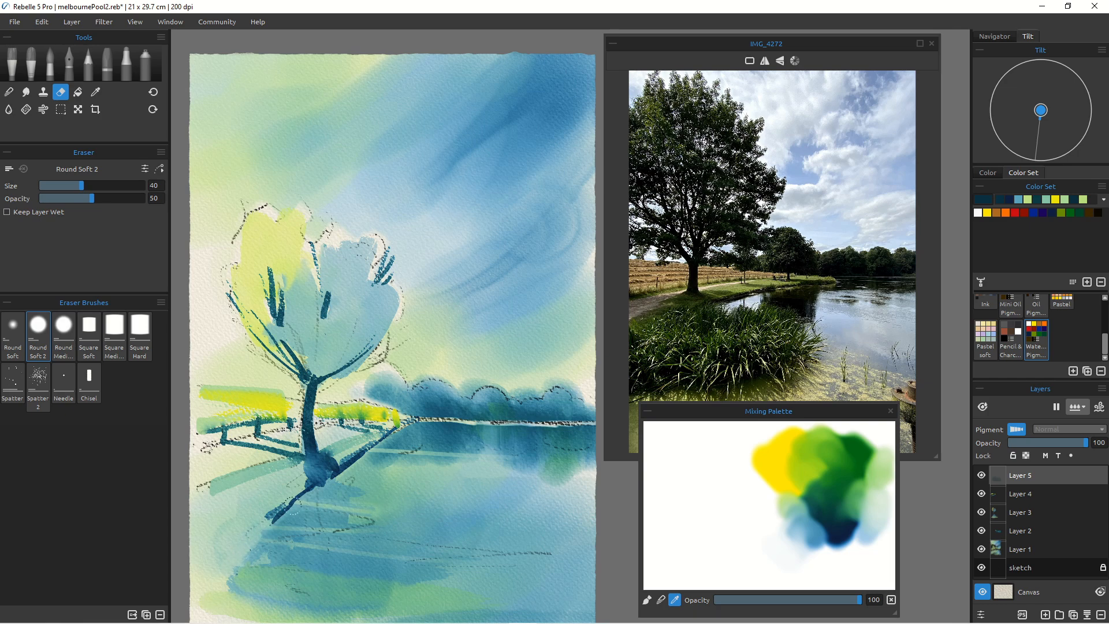
pyautogui.press('[')
pyautogui.press('[')
pyautogui.moveTo(294, 501); pyautogui.dragTo(375, 512)
pyautogui.moveTo(264, 529)
pyautogui.mouseDown()
pyautogui.moveTo(363, 534)
pyautogui.moveTo(313, 547)
pyautogui.moveTo(467, 565)
pyautogui.mouseUp()
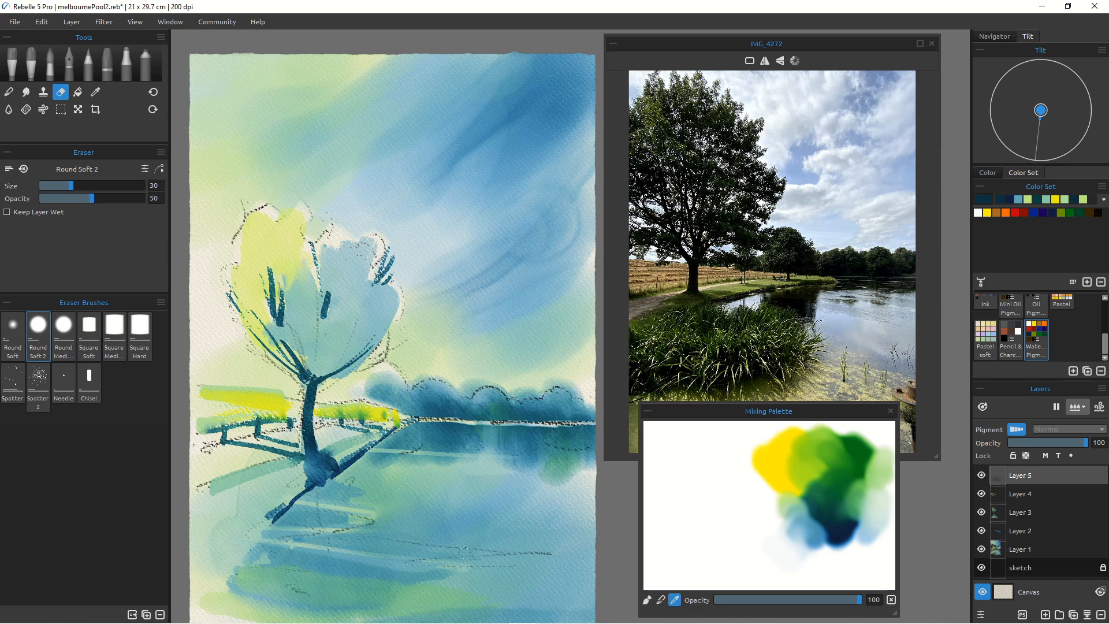
# Step: Compare the painting with and without Layer 5, delete that layer, and add a fresh empty layer on top
pyautogui.click(981, 476)
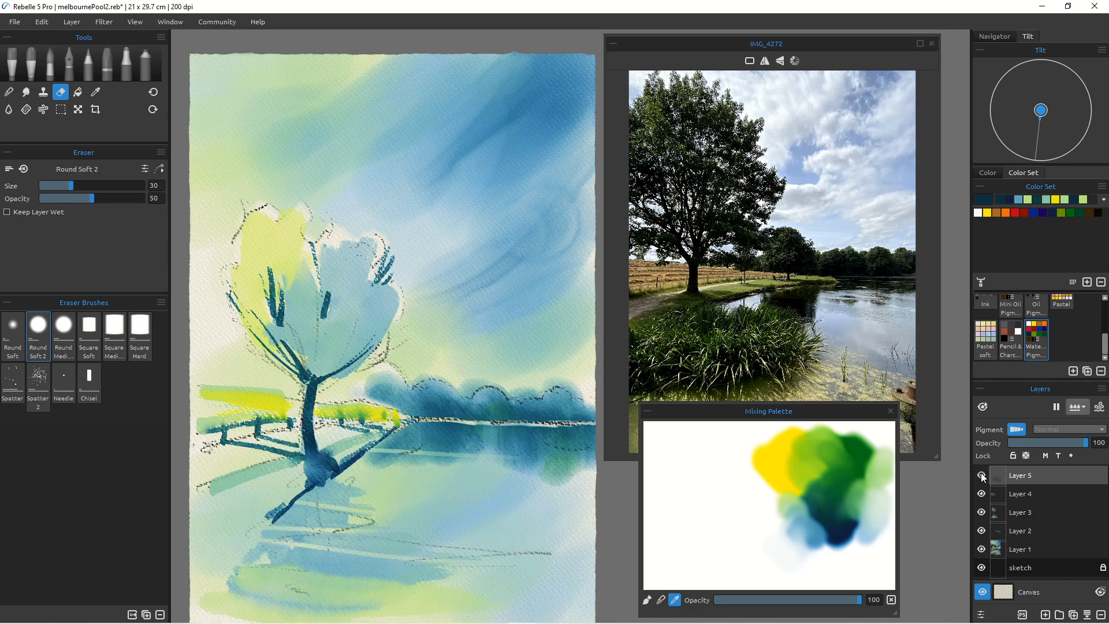
pyautogui.click(981, 476)
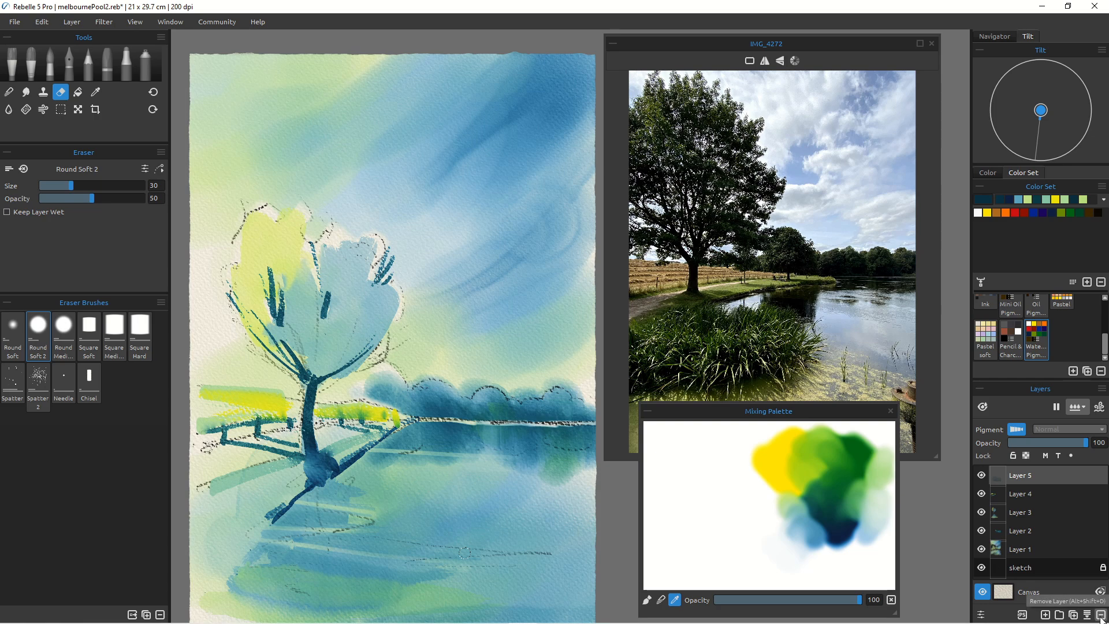
pyautogui.click(1100, 615)
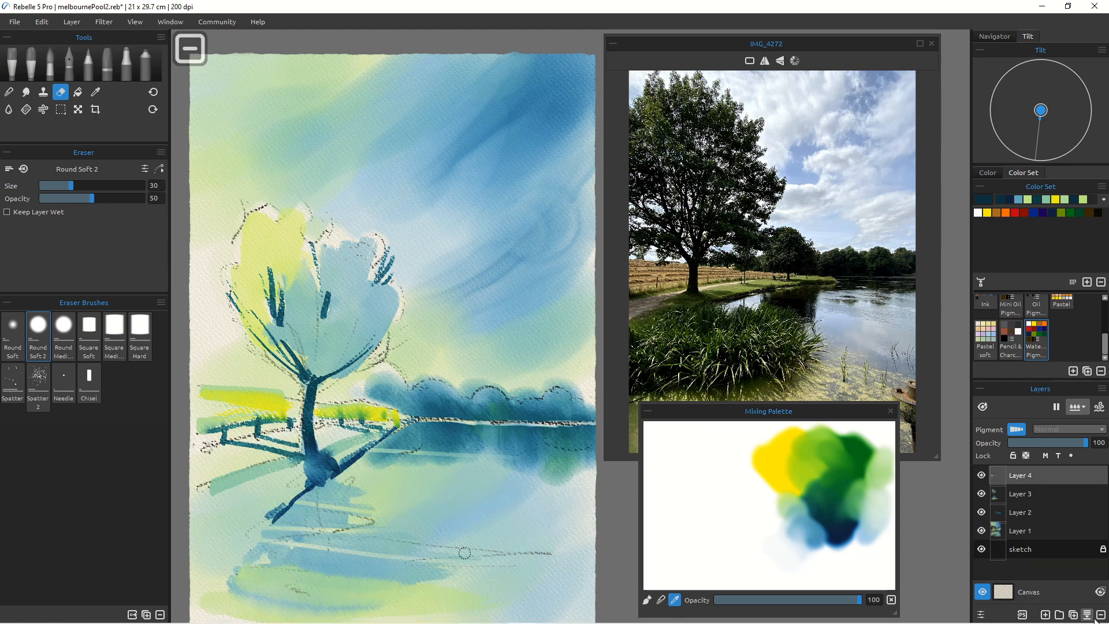
pyautogui.click(1046, 614)
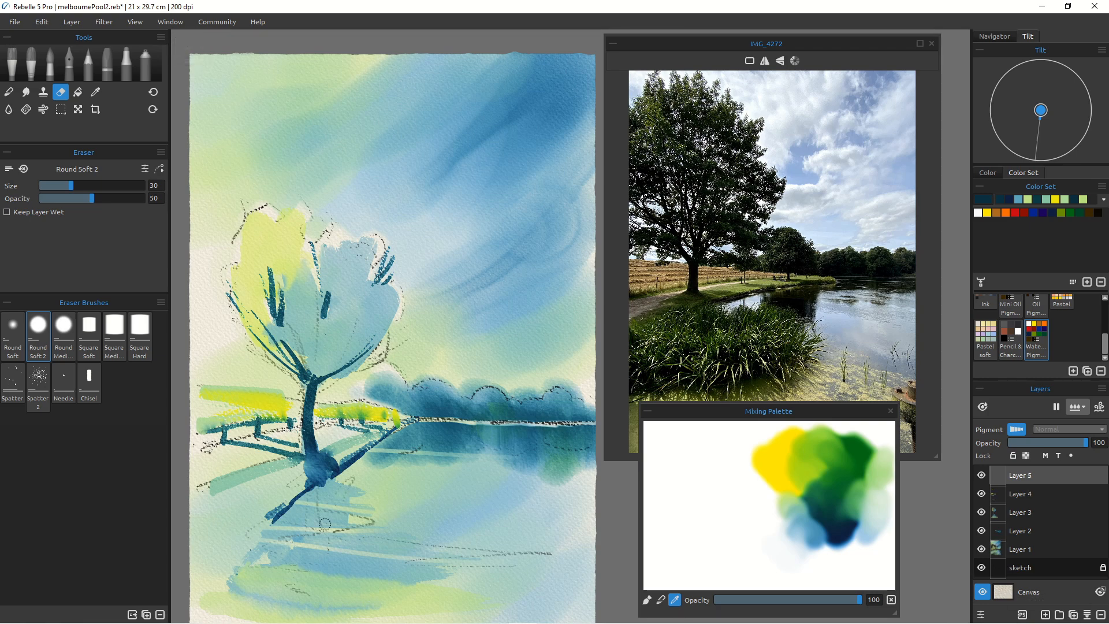
# Step: Paint small horizontal reflection strokes below the tree down the water with the Liner 2 watercolor brush at size 30
pyautogui.click(51, 64)
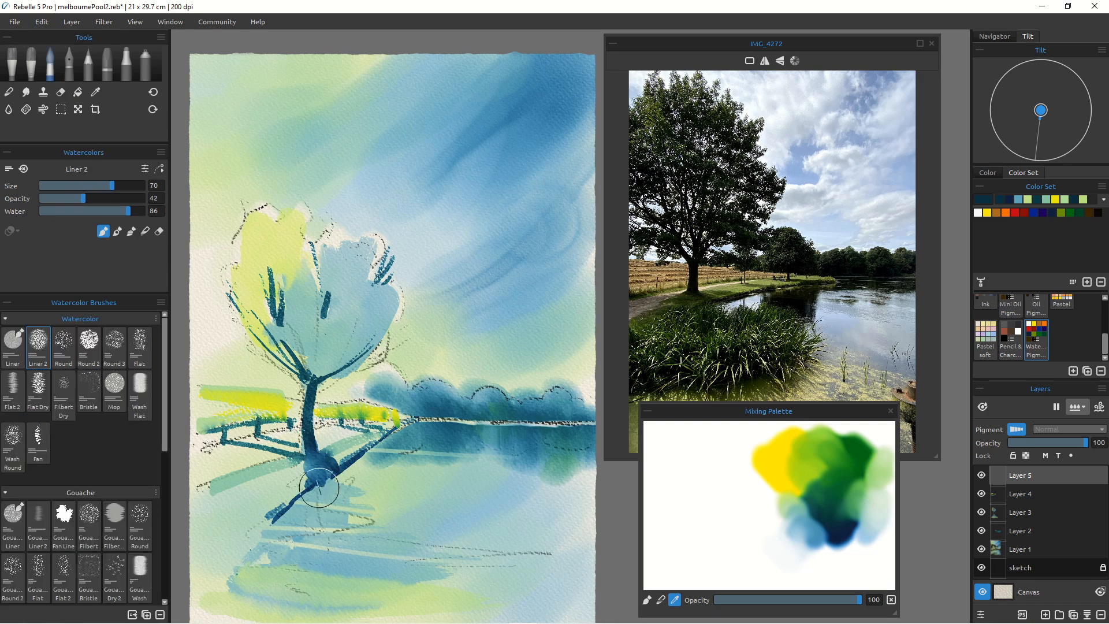
pyautogui.press('[')
pyautogui.press('[')
pyautogui.press('[')
pyautogui.press('[')
pyautogui.press('[')
pyautogui.press('[')
pyautogui.press('[')
pyautogui.press('[')
pyautogui.moveTo(318, 483)
pyautogui.mouseDown()
pyautogui.moveTo(343, 509)
pyautogui.moveTo(309, 526)
pyautogui.moveTo(309, 511)
pyautogui.moveTo(342, 516)
pyautogui.moveTo(304, 521)
pyautogui.moveTo(336, 524)
pyautogui.moveTo(327, 543)
pyautogui.moveTo(297, 535)
pyautogui.moveTo(359, 543)
pyautogui.moveTo(301, 541)
pyautogui.moveTo(298, 553)
pyautogui.moveTo(331, 557)
pyautogui.moveTo(297, 563)
pyautogui.moveTo(388, 582)
pyautogui.mouseUp()
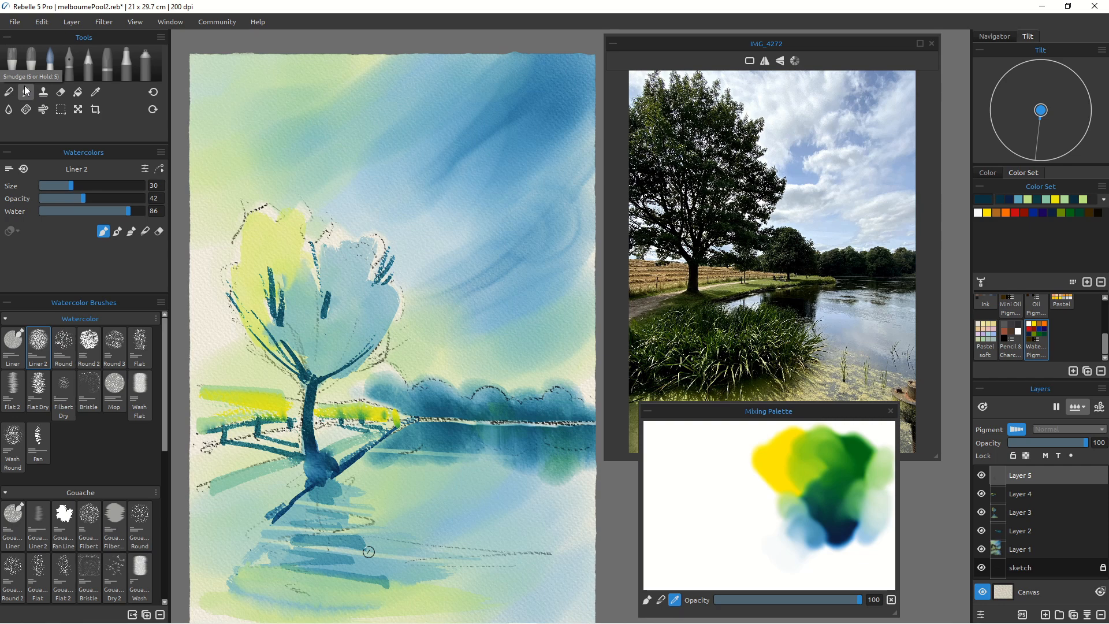
# Step: Sign the painting with the artist's name in its lower-left corner using the 8B pencil at size 25
pyautogui.click(89, 65)
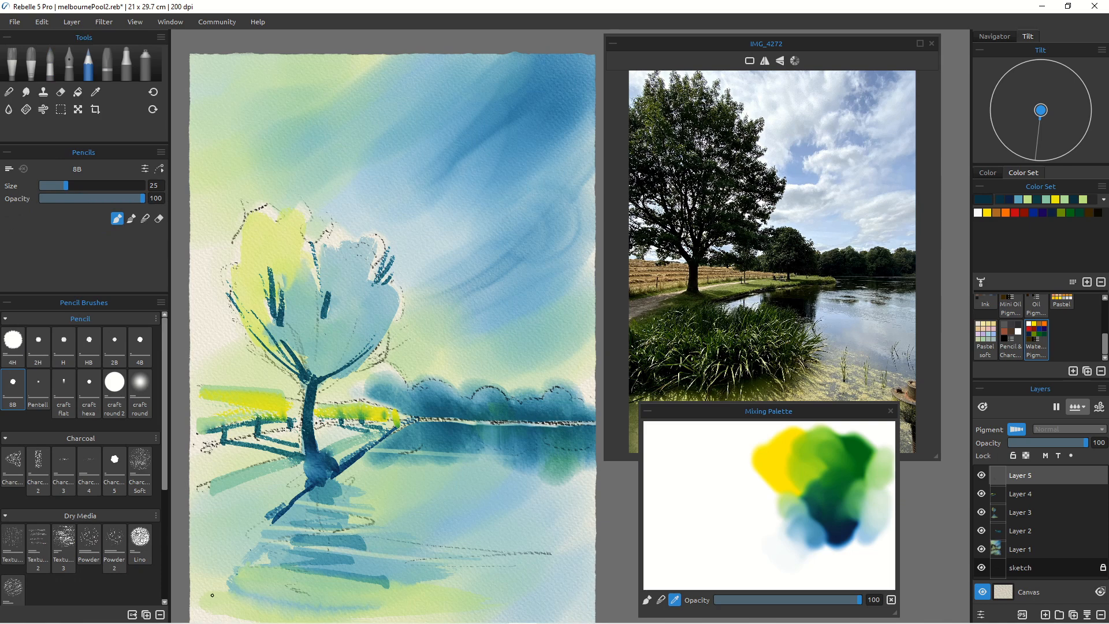
pyautogui.moveTo(224, 589)
pyautogui.mouseDown()
pyautogui.moveTo(207, 607)
pyautogui.moveTo(225, 607)
pyautogui.mouseUp()
pyautogui.moveTo(227, 601)
pyautogui.mouseDown()
pyautogui.moveTo(266, 589)
pyautogui.moveTo(273, 608)
pyautogui.moveTo(272, 591)
pyautogui.moveTo(300, 587)
pyautogui.mouseUp()
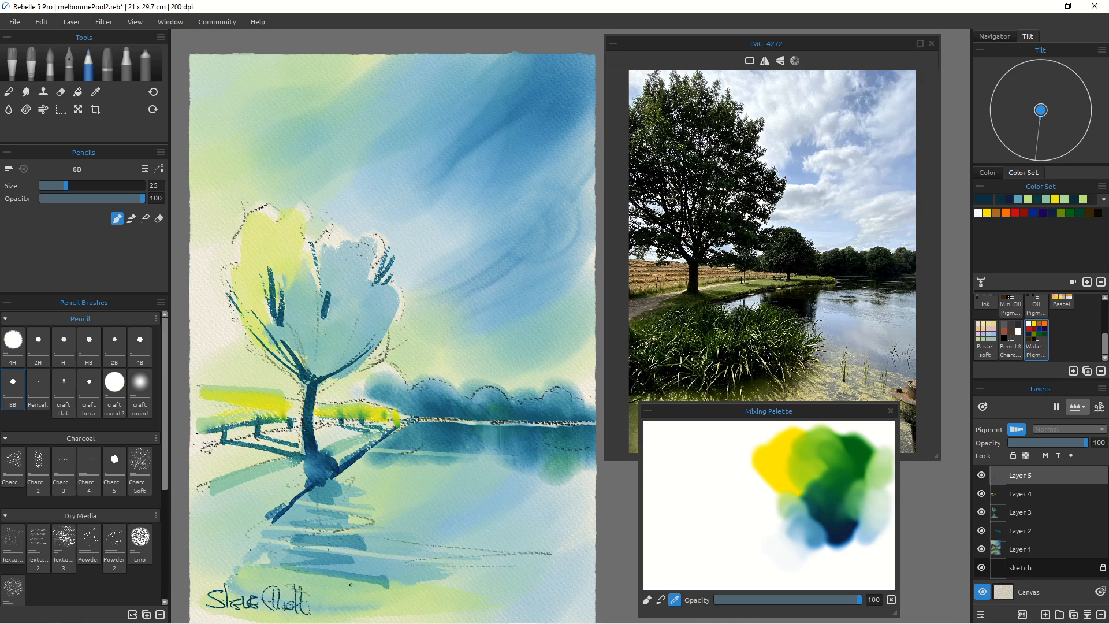
# Step: Add 8B pencil accents along the trunk, the fence and the outer branches on both sides of the crown
pyautogui.moveTo(314, 377)
pyautogui.mouseDown()
pyautogui.moveTo(313, 484)
pyautogui.moveTo(307, 396)
pyautogui.moveTo(301, 464)
pyautogui.mouseUp()
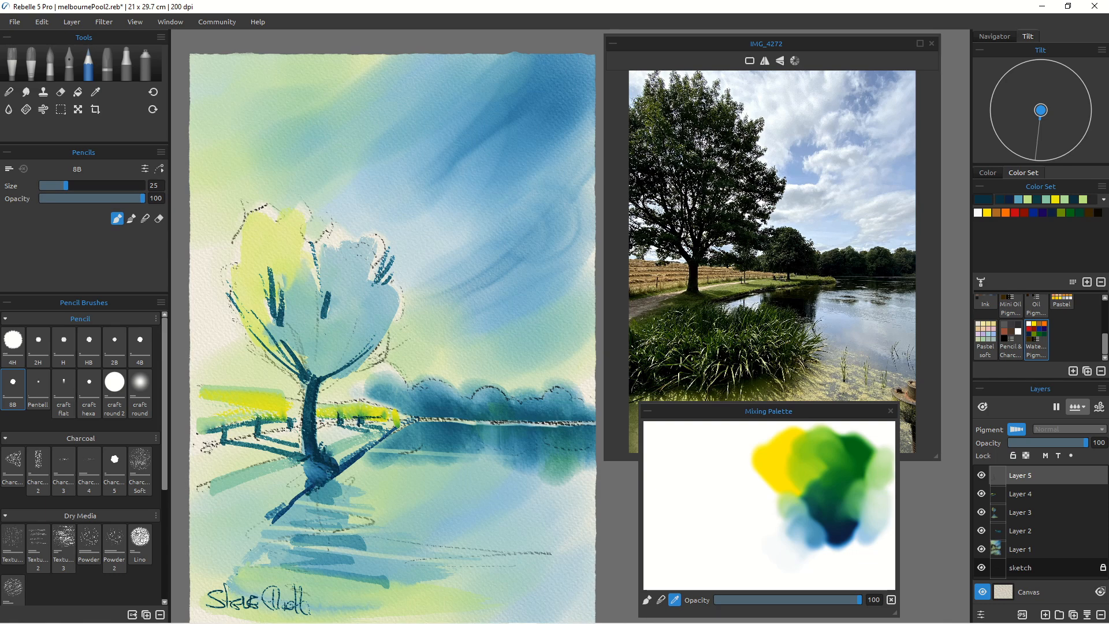
pyautogui.moveTo(281, 423); pyautogui.dragTo(228, 425)
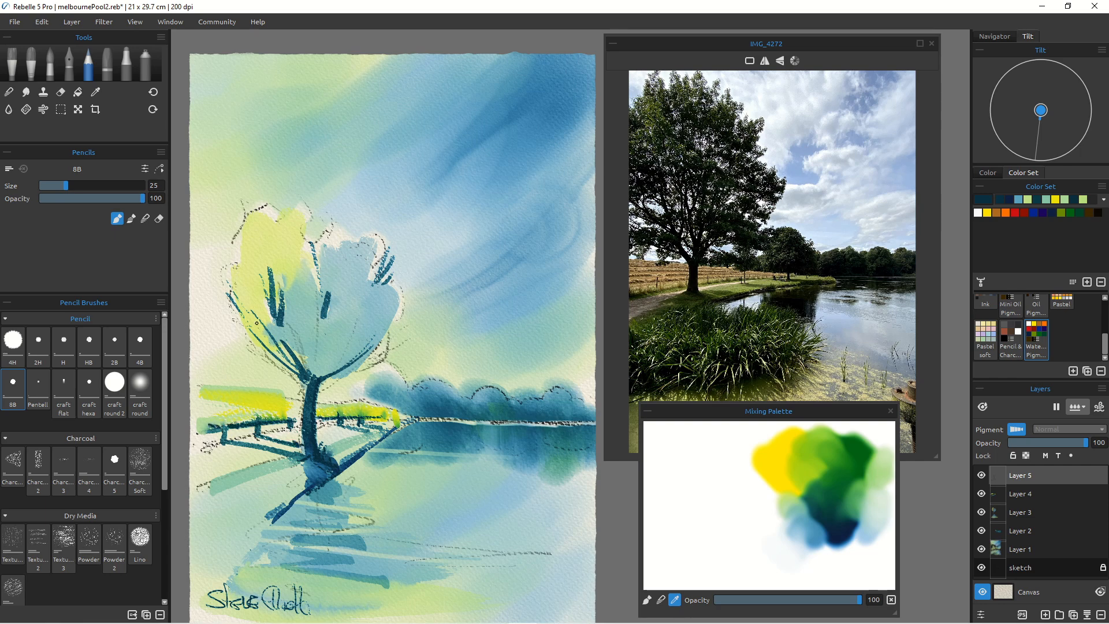
pyautogui.moveTo(231, 266); pyautogui.dragTo(252, 312)
pyautogui.moveTo(391, 258)
pyautogui.mouseDown()
pyautogui.moveTo(372, 316)
pyautogui.moveTo(388, 328)
pyautogui.moveTo(356, 361)
pyautogui.mouseUp()
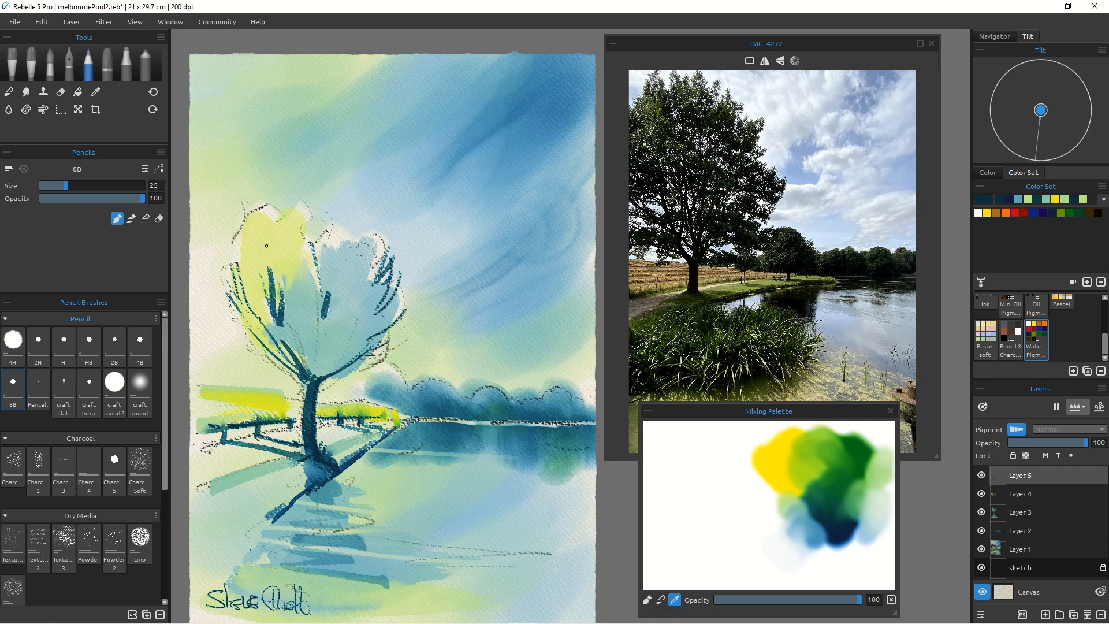
# Step: Try pencilling twigs up through the middle and above the top of the crown, and undo them
pyautogui.moveTo(301, 202); pyautogui.dragTo(320, 284)
pyautogui.moveTo(285, 197); pyautogui.dragTo(312, 254)
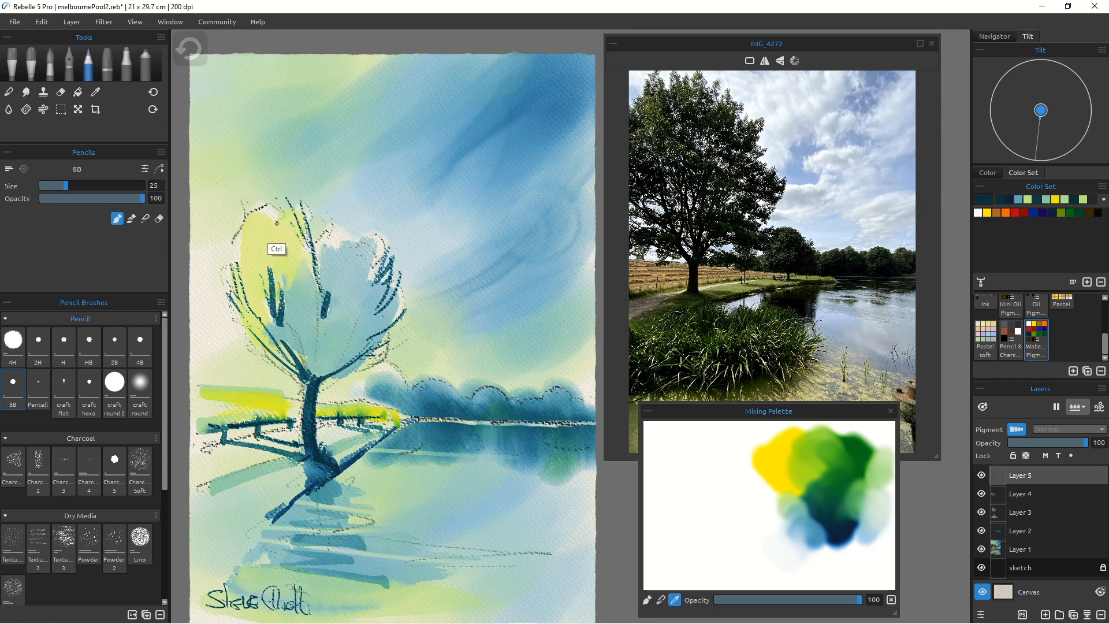
pyautogui.hotkey('ctrl', 'z')
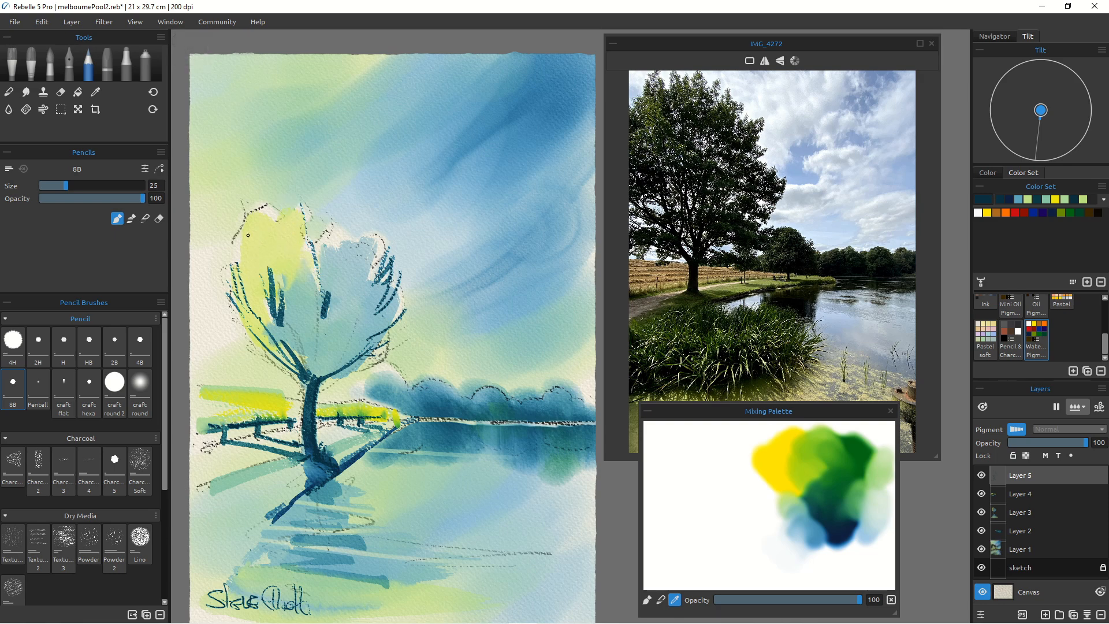
pyautogui.moveTo(338, 197); pyautogui.dragTo(339, 247)
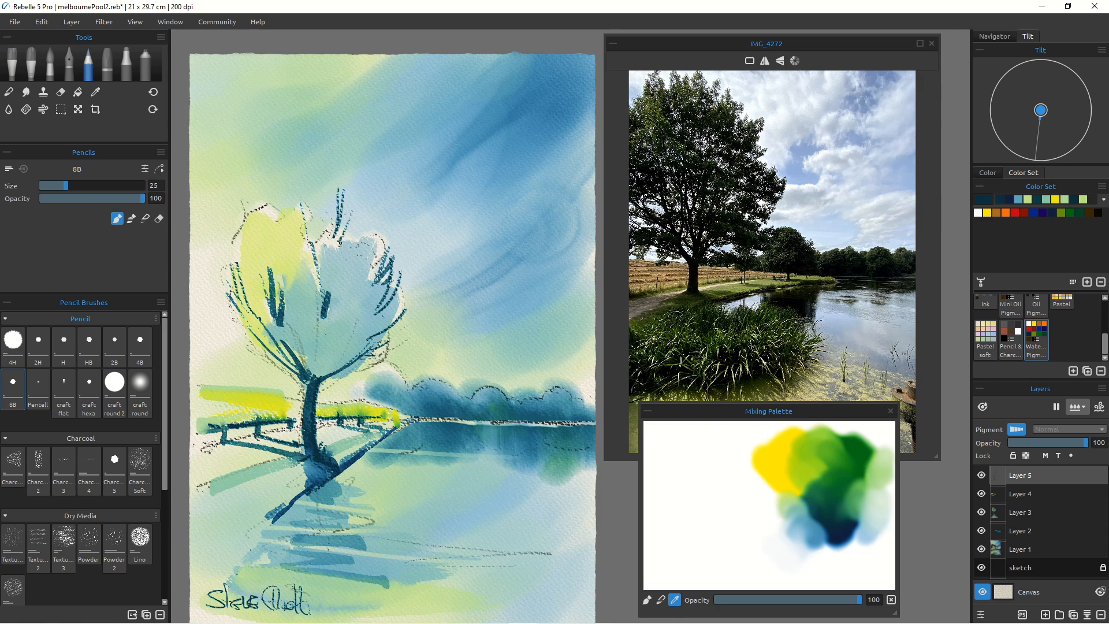
pyautogui.hotkey('ctrl', 'z')
pyautogui.hotkey('ctrl', 'z')
pyautogui.hotkey('ctrl', 'z')
# Step: Add pencil accents to the crown's upper-left edge, the distant treeline and the water just below the bank
pyautogui.moveTo(237, 188)
pyautogui.mouseDown()
pyautogui.moveTo(231, 249)
pyautogui.moveTo(242, 239)
pyautogui.mouseUp()
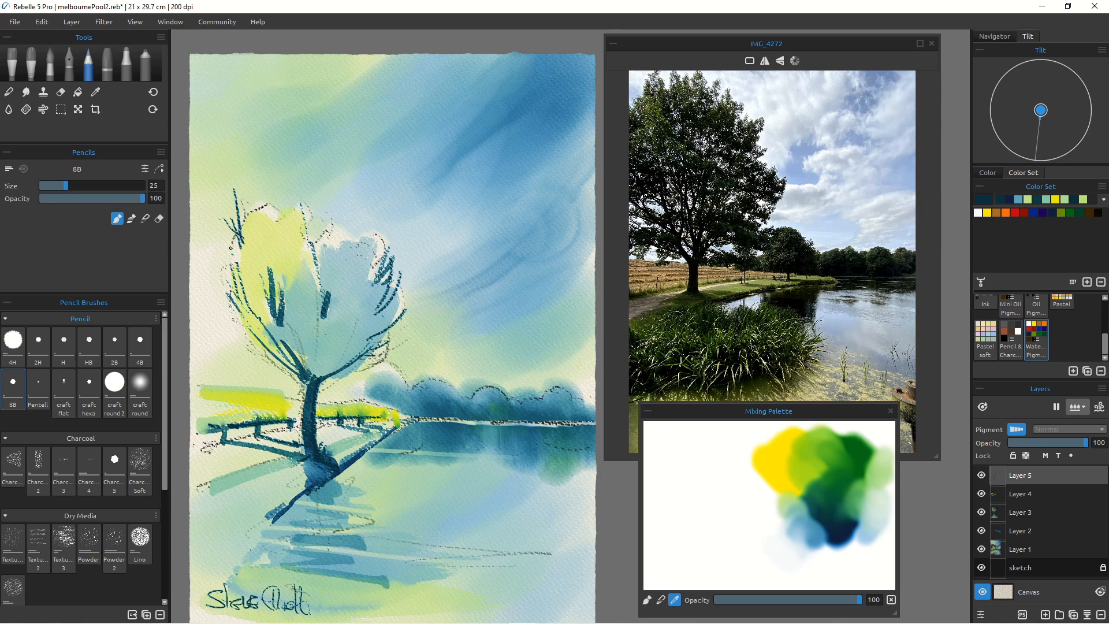
pyautogui.moveTo(437, 389)
pyautogui.mouseDown()
pyautogui.moveTo(452, 416)
pyautogui.moveTo(405, 415)
pyautogui.mouseUp()
pyautogui.moveTo(485, 392); pyautogui.dragTo(484, 417)
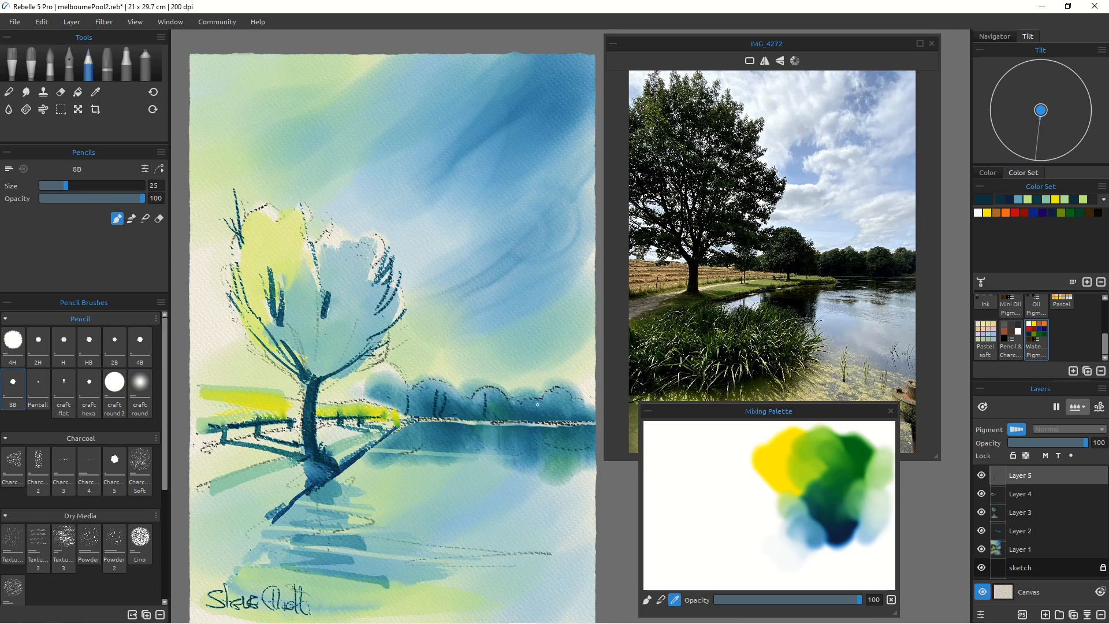
pyautogui.moveTo(552, 396)
pyautogui.mouseDown()
pyautogui.moveTo(556, 416)
pyautogui.moveTo(455, 417)
pyautogui.mouseUp()
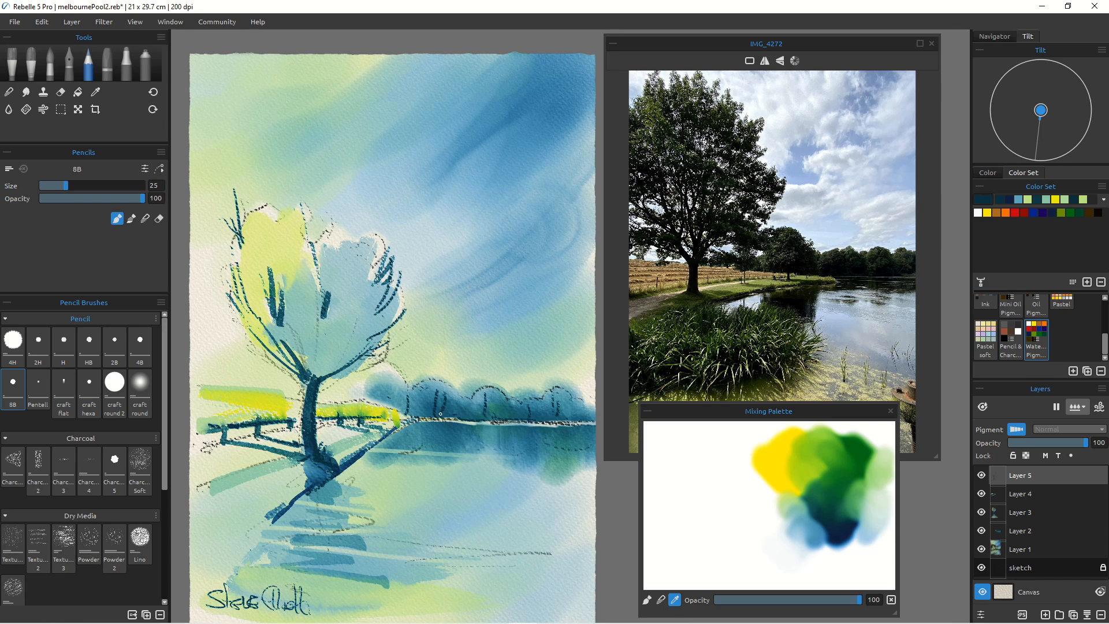
pyautogui.moveTo(338, 481)
pyautogui.mouseDown()
pyautogui.moveTo(336, 495)
pyautogui.moveTo(358, 509)
pyautogui.mouseUp()
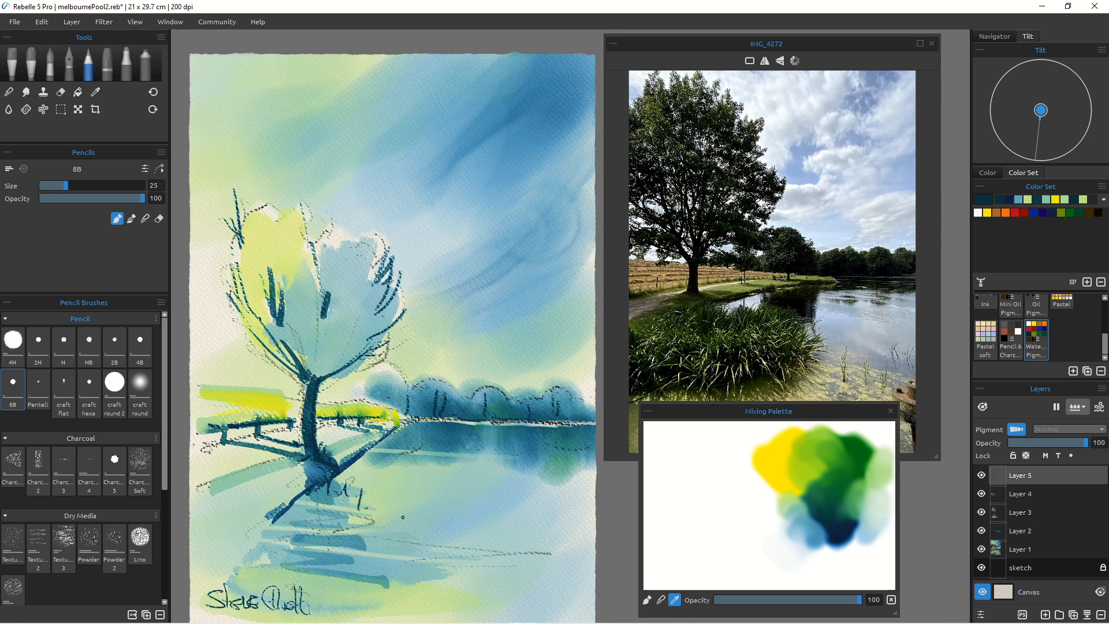